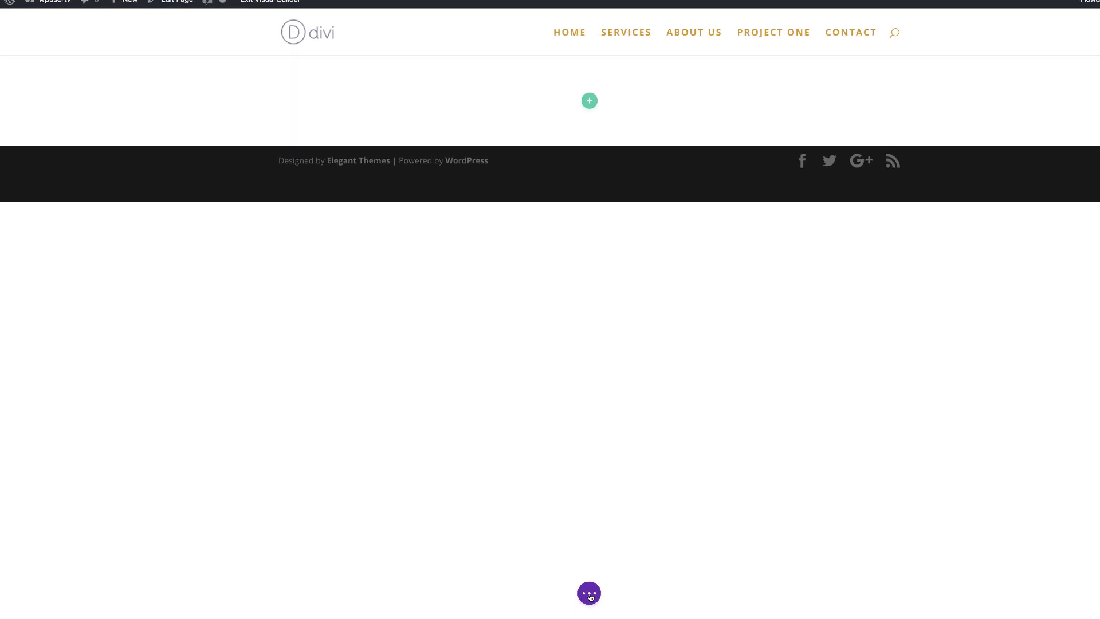
# Load the Web Agency Landing premade layout into the page and delete the empty section above it.
pyautogui.click(598, 593)
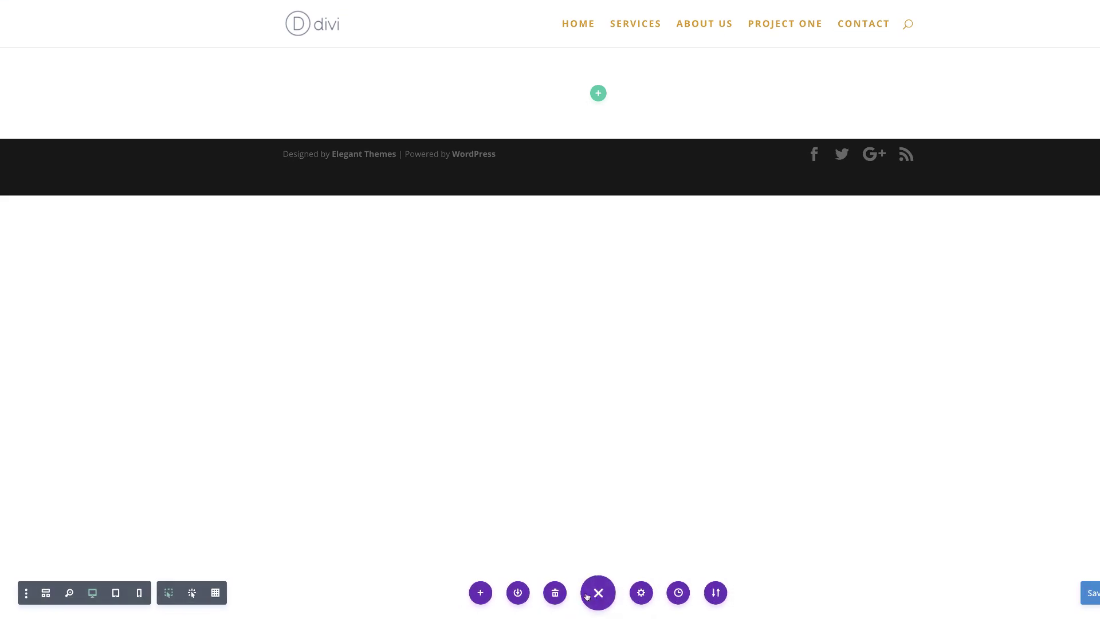
pyautogui.click(480, 593)
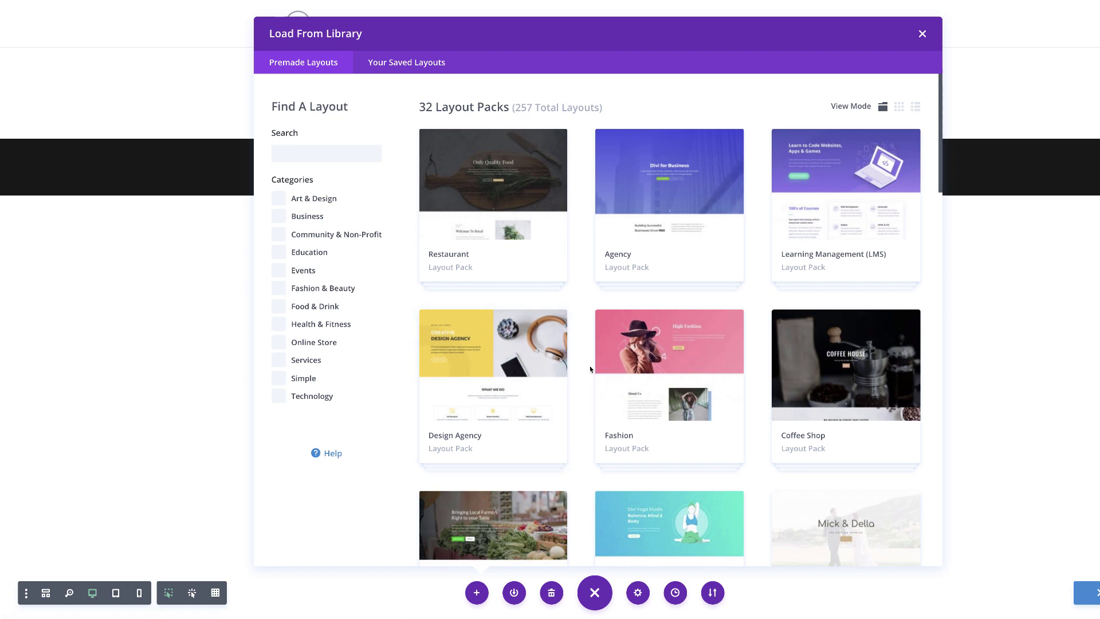
pyautogui.scroll(-4, 652, 384)
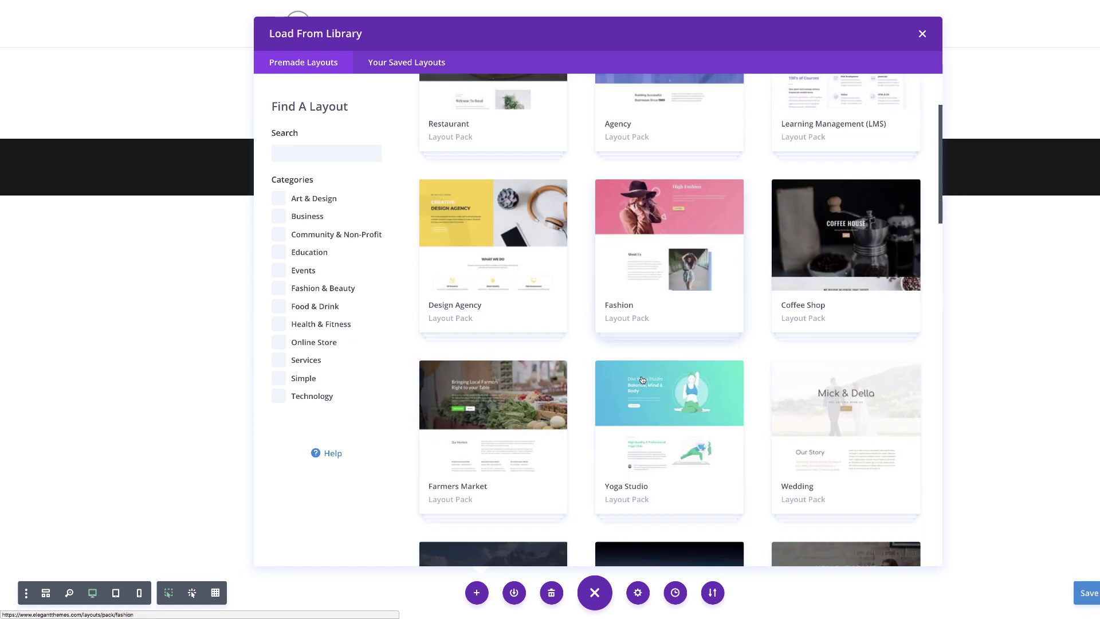
pyautogui.scroll(-1, 642, 379)
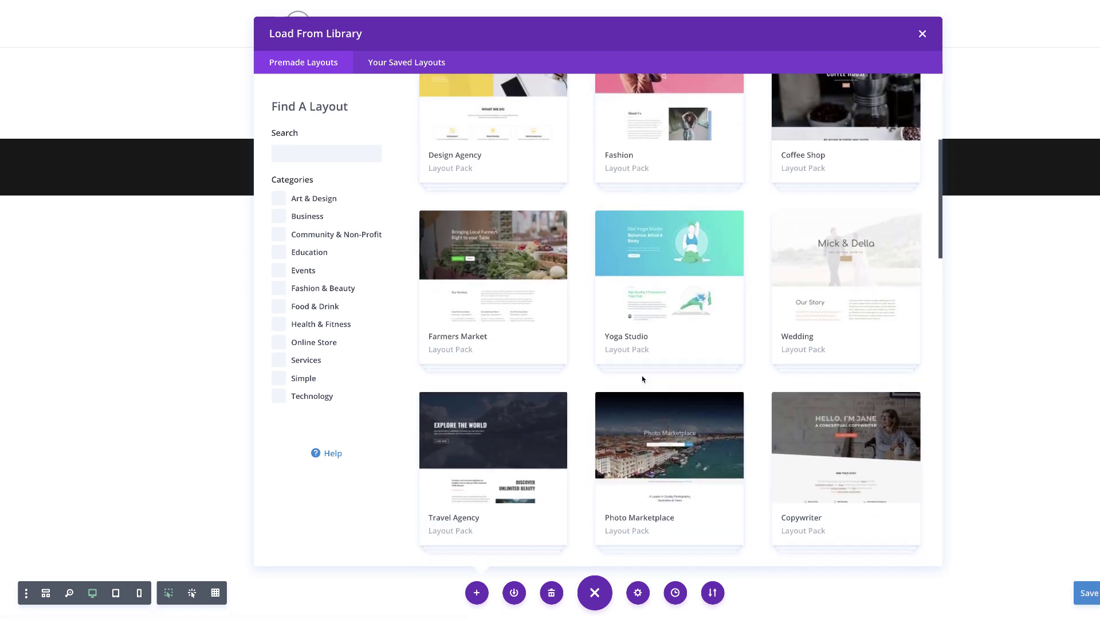
pyautogui.scroll(-3, 682, 394)
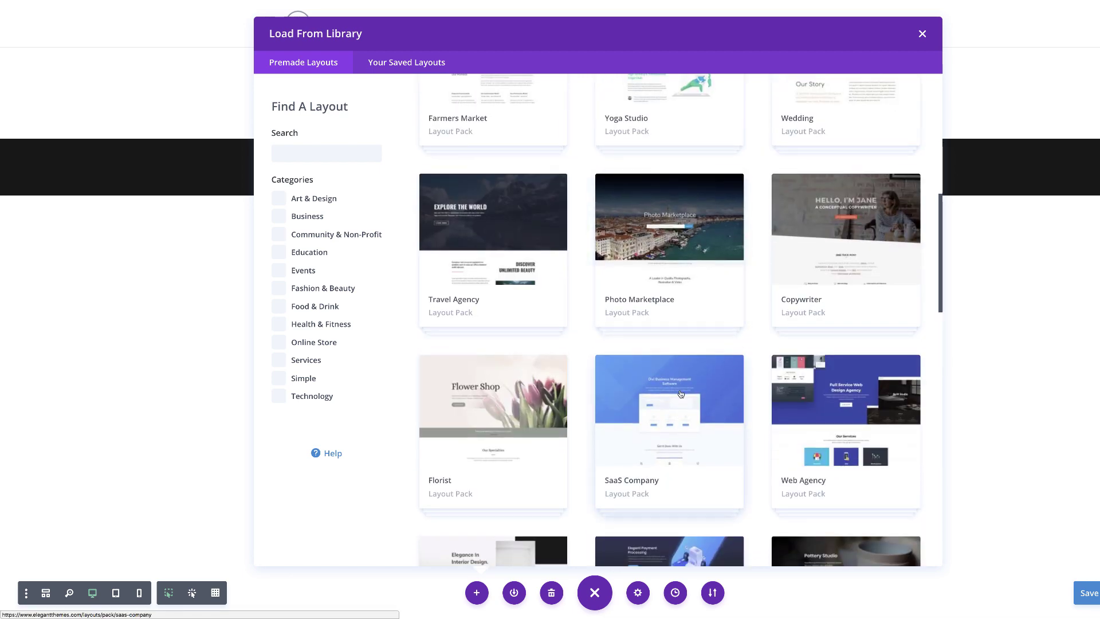
pyautogui.scroll(-1, 699, 396)
pyautogui.scroll(-1, 703, 398)
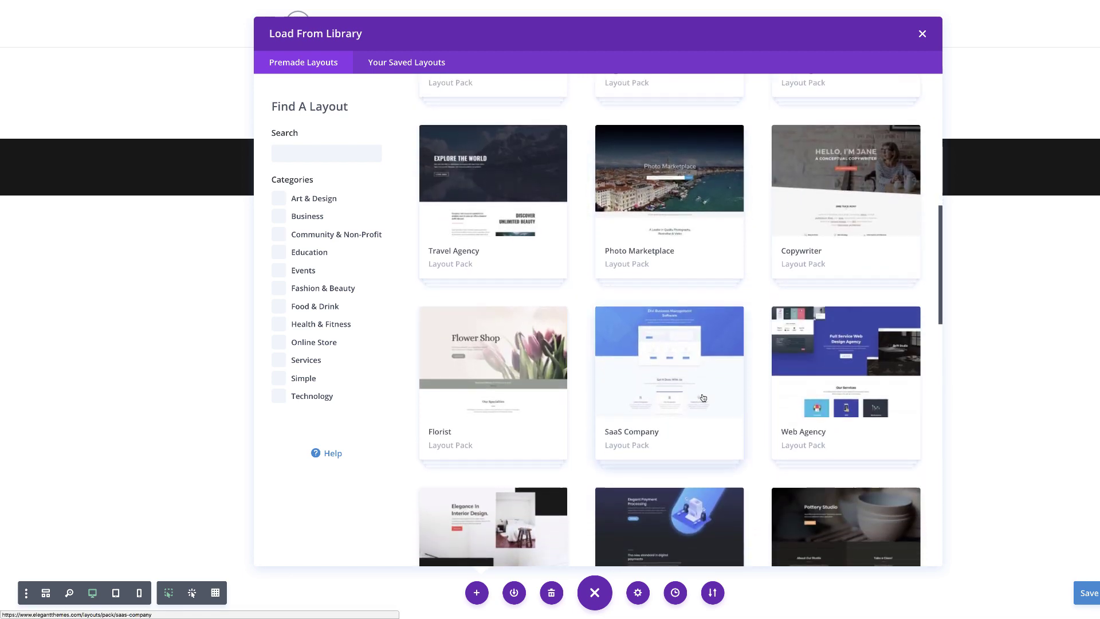
pyautogui.click(872, 379)
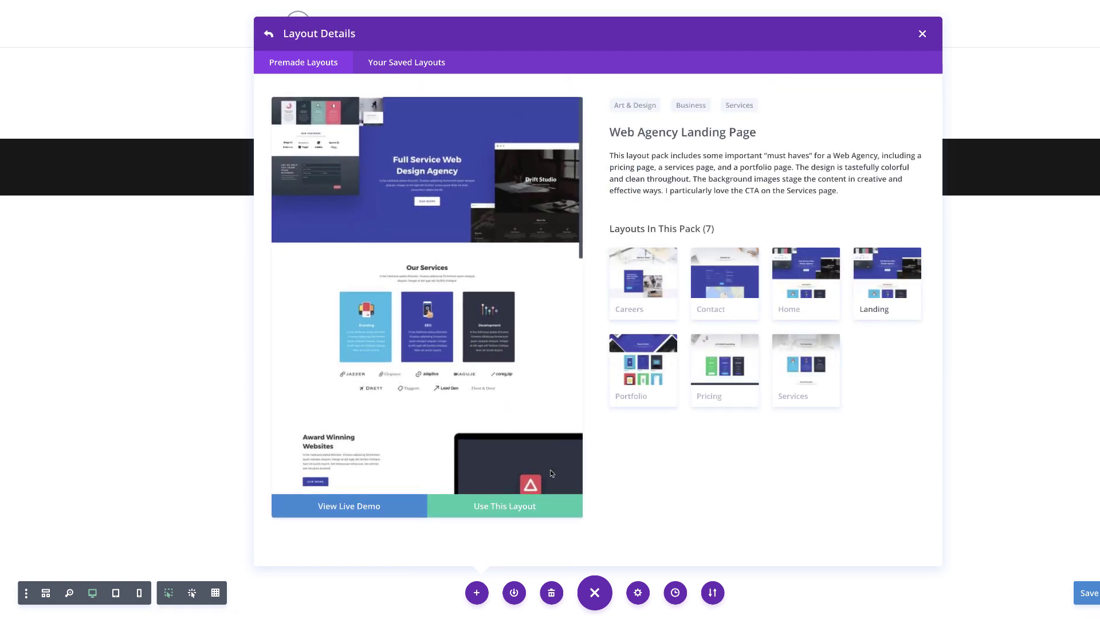
pyautogui.click(518, 510)
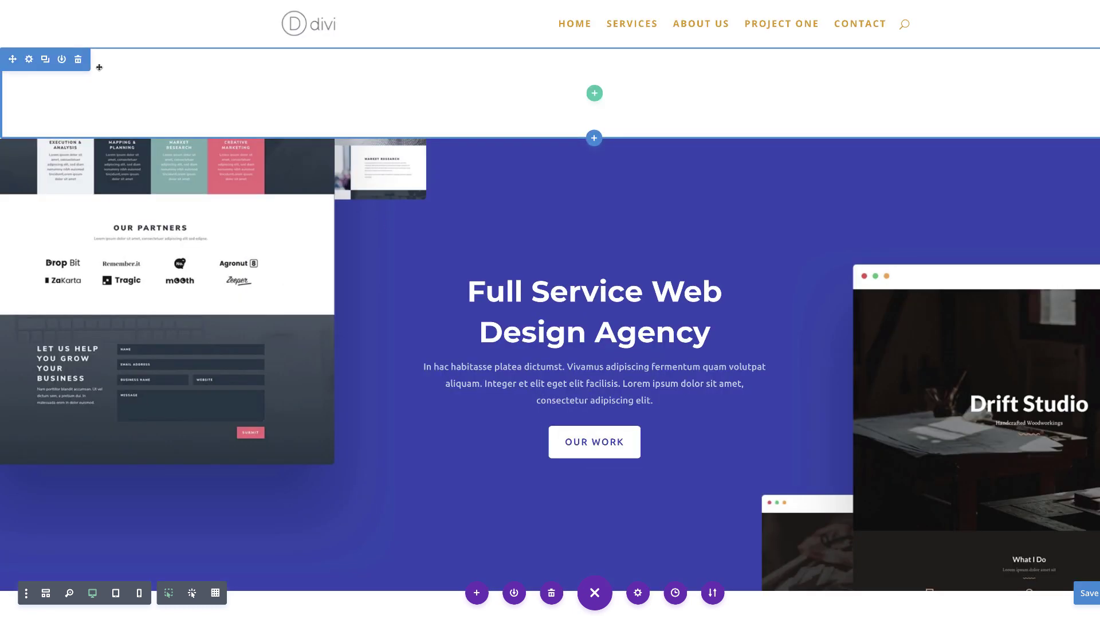
pyautogui.click(78, 59)
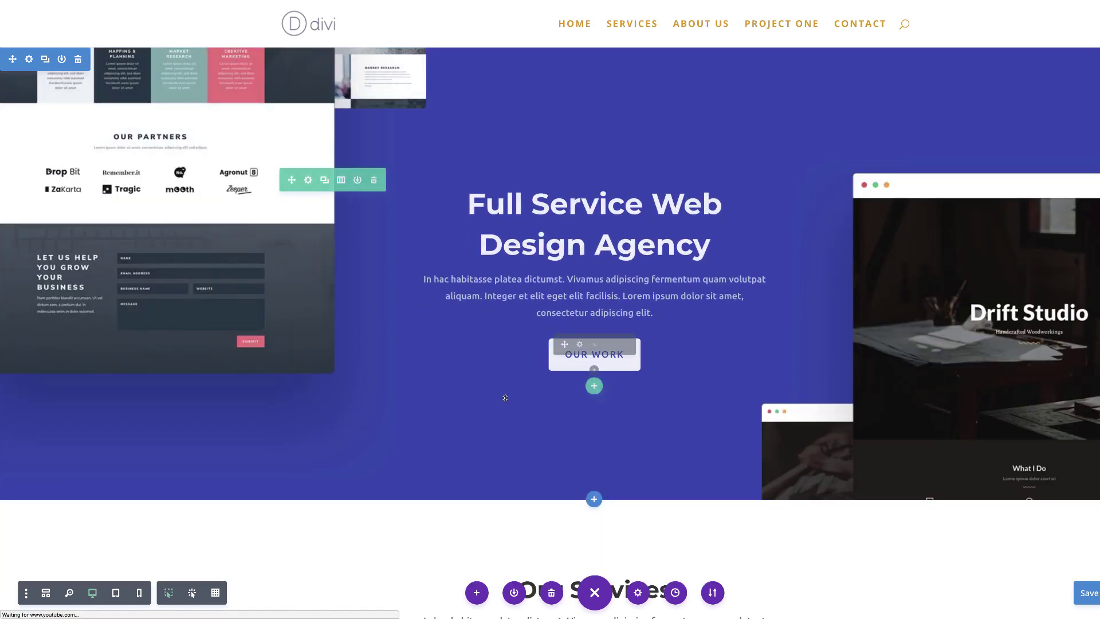
# Open the text design options of the Our Services text module.
pyautogui.scroll(-2, 499, 406)
pyautogui.scroll(-3, 498, 406)
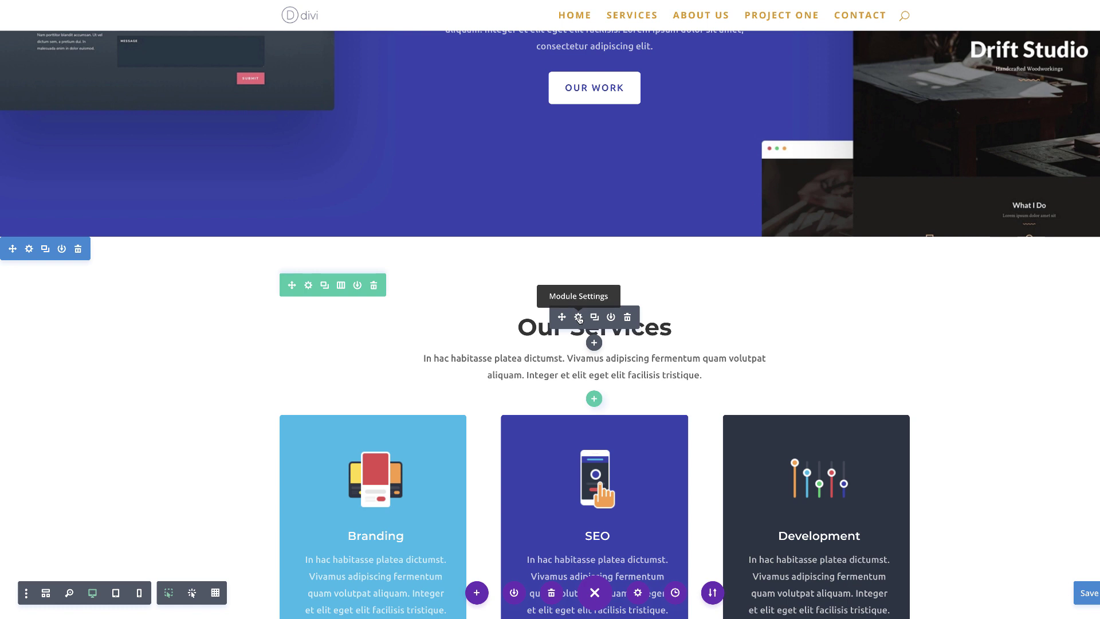
pyautogui.click(579, 318)
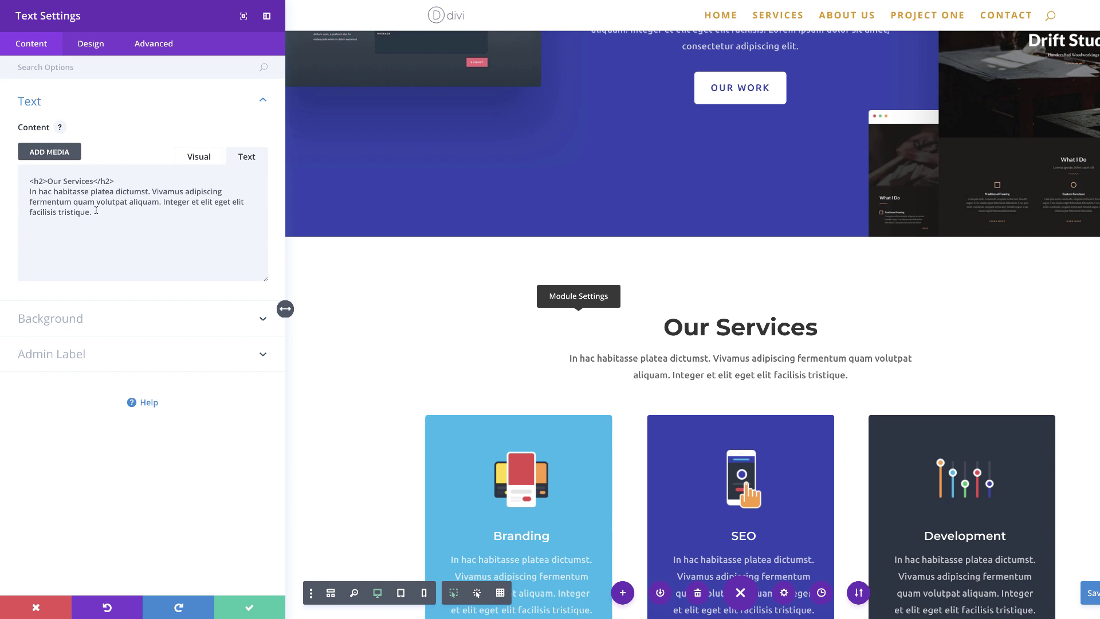
pyautogui.click(91, 45)
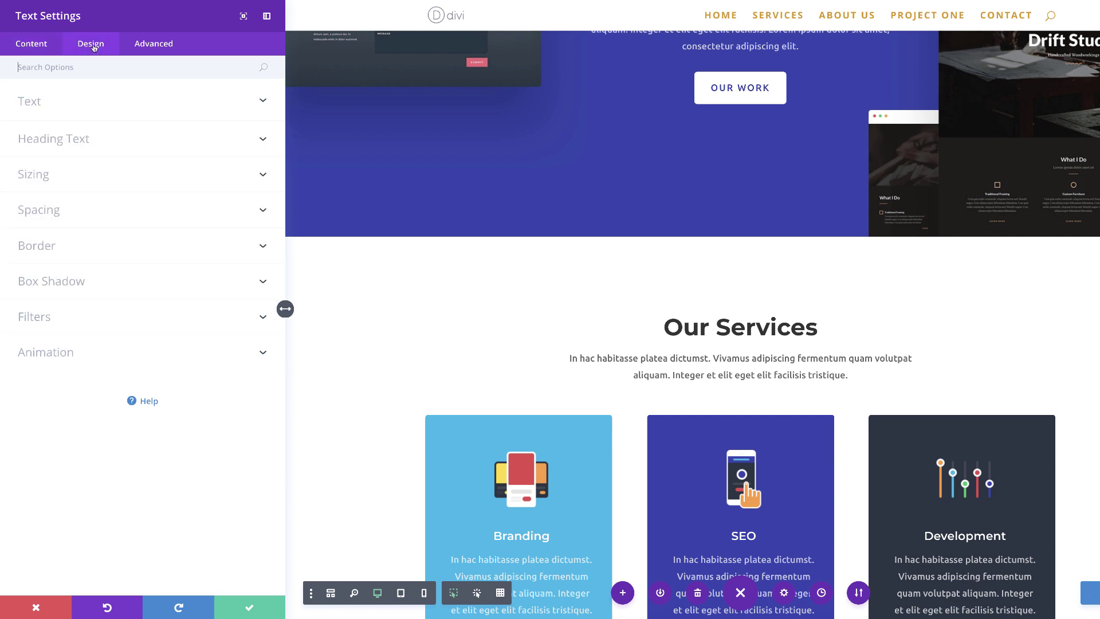
pyautogui.click(37, 105)
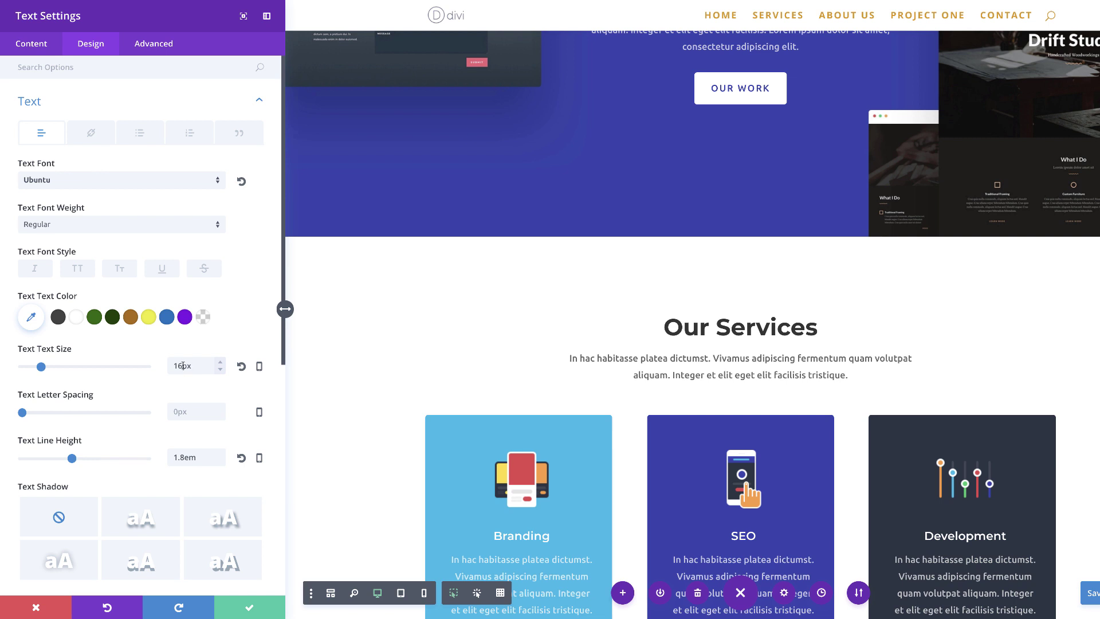
# Step the Our Services paragraph text size up and back down in 1px increments, ending at 20px.
pyautogui.click(222, 365)
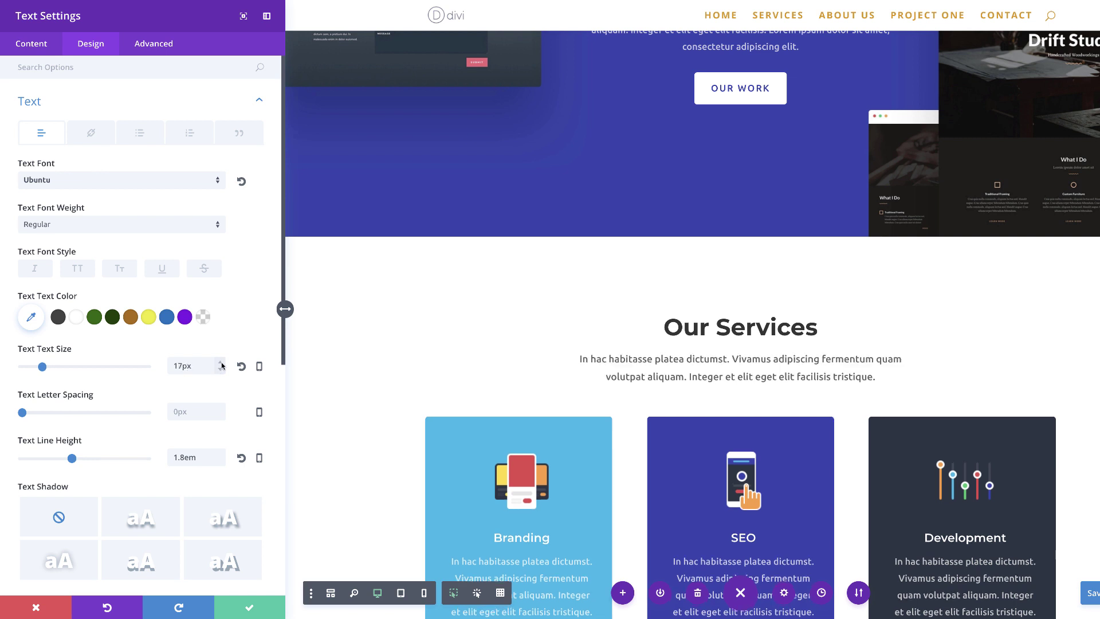
pyautogui.click(222, 365)
pyautogui.click(222, 365)
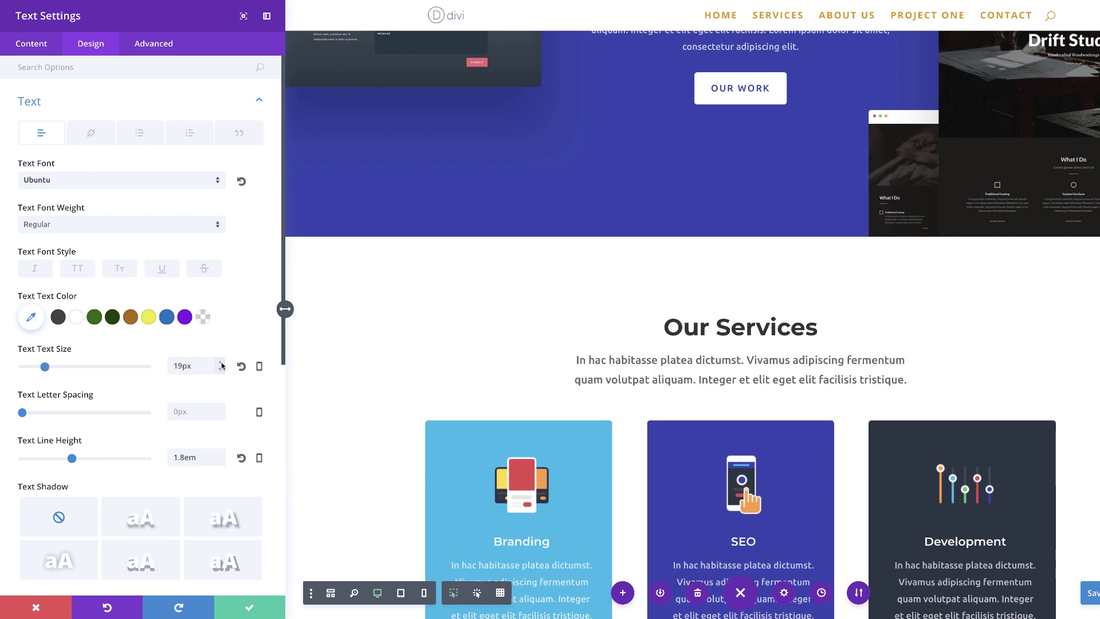
pyautogui.click(222, 365)
pyautogui.click(222, 365)
pyautogui.click(222, 364)
pyautogui.click(222, 364)
pyautogui.click(222, 364)
pyautogui.click(221, 370)
pyautogui.click(221, 370)
pyautogui.click(221, 370)
pyautogui.click(221, 370)
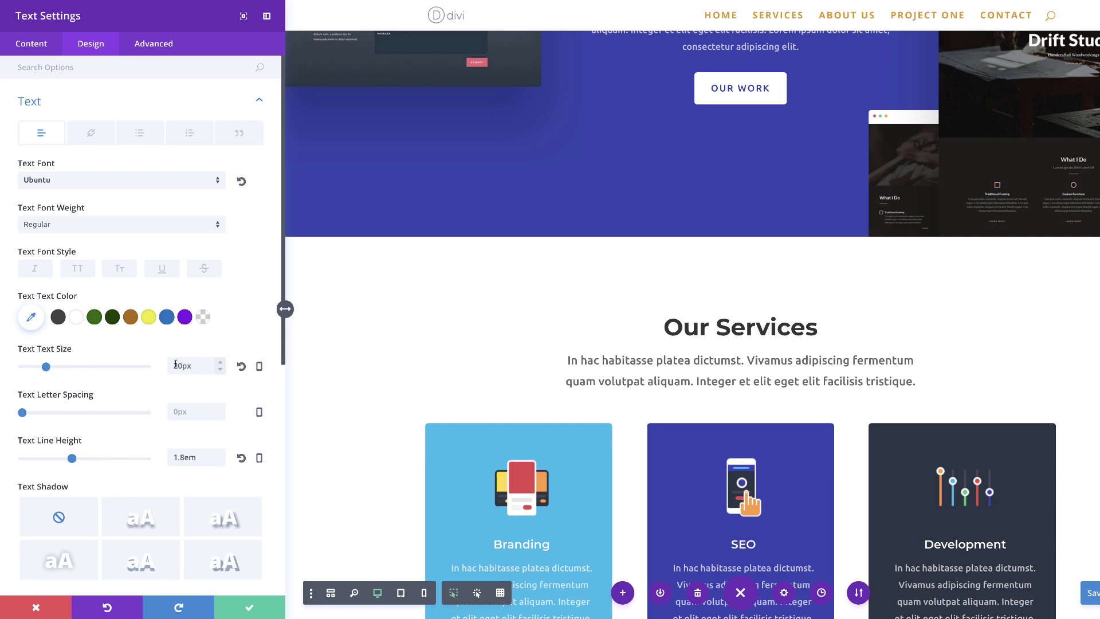
# Try much larger sizes of 47px and 46px for the Our Services paragraph, and reset the text size to its default.
pyautogui.moveTo(49, 371)
pyautogui.mouseDown()
pyautogui.moveTo(105, 370)
pyautogui.moveTo(28, 372)
pyautogui.moveTo(47, 373)
pyautogui.mouseUp()
pyautogui.scroll(-3, 177, 367)
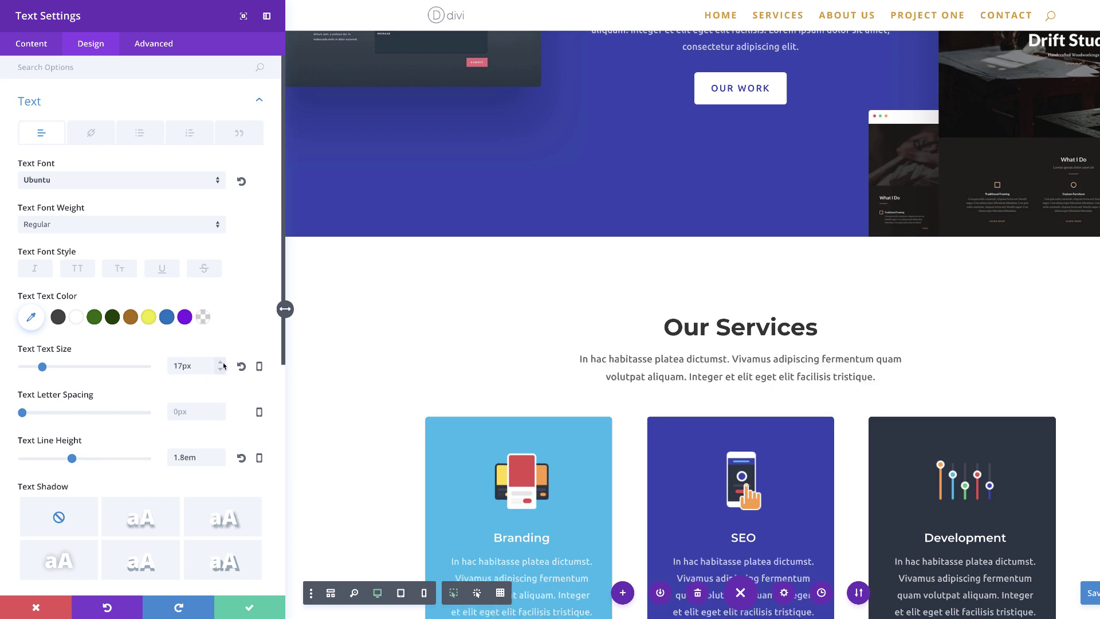
pyautogui.scroll(5, 222, 365)
pyautogui.scroll(20, 222, 366)
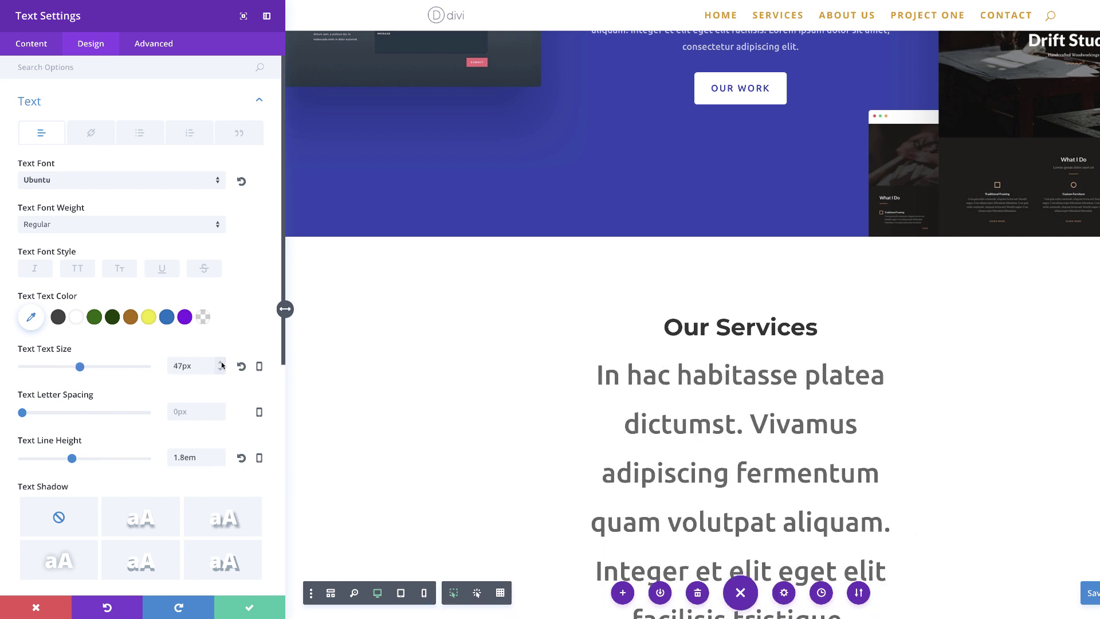
pyautogui.click(220, 369)
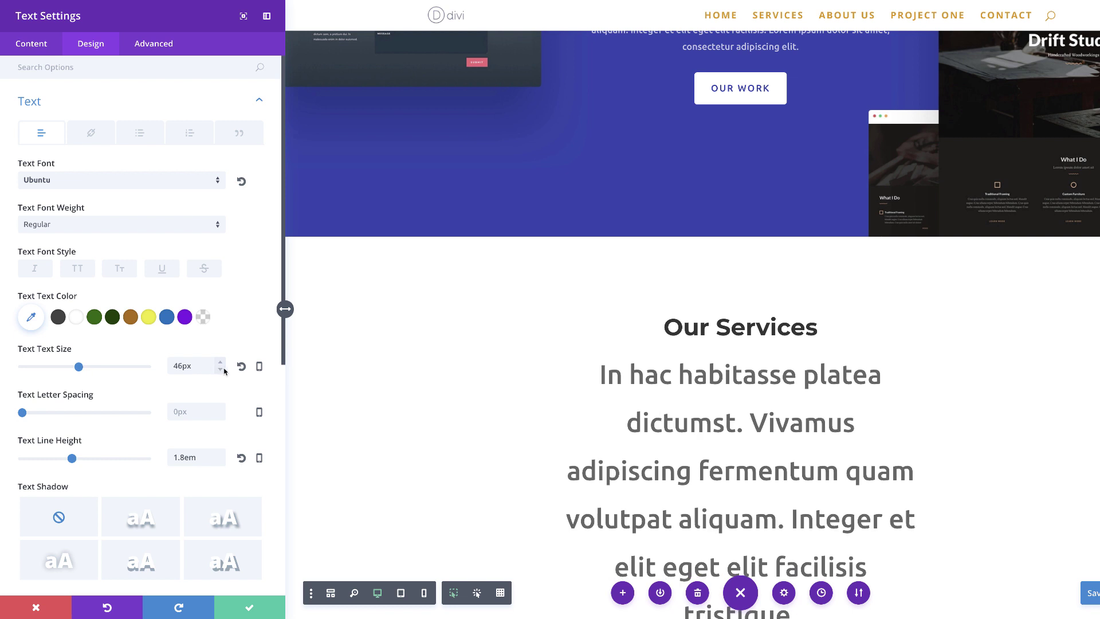
pyautogui.click(242, 366)
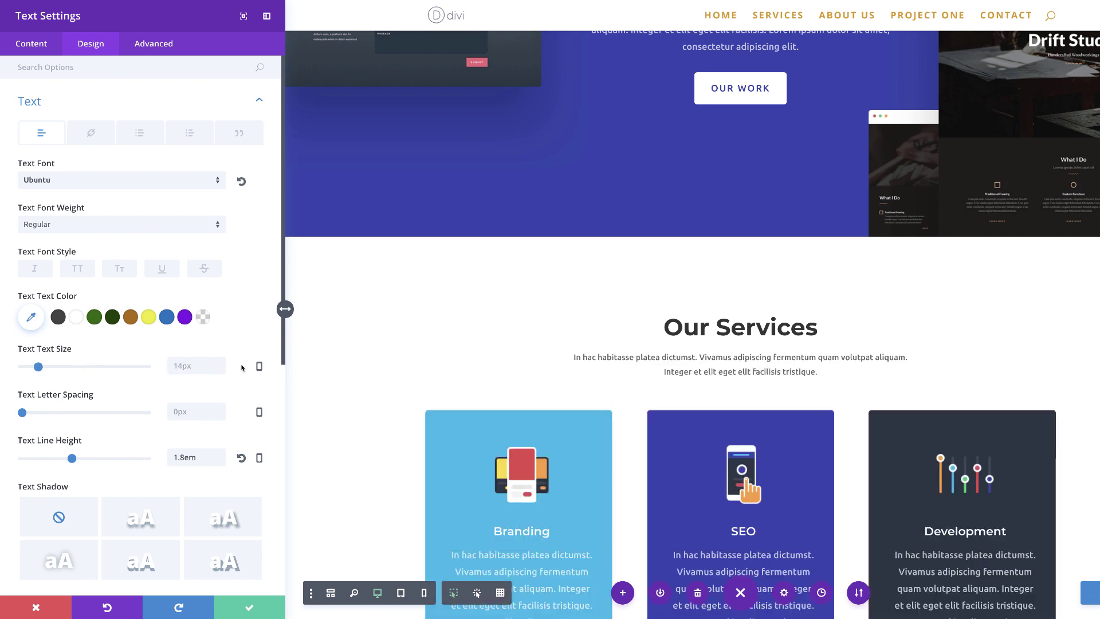
# Set the paragraph text size to 16px and raise it in 1px increments.
pyautogui.click(204, 367)
pyautogui.write('16px')
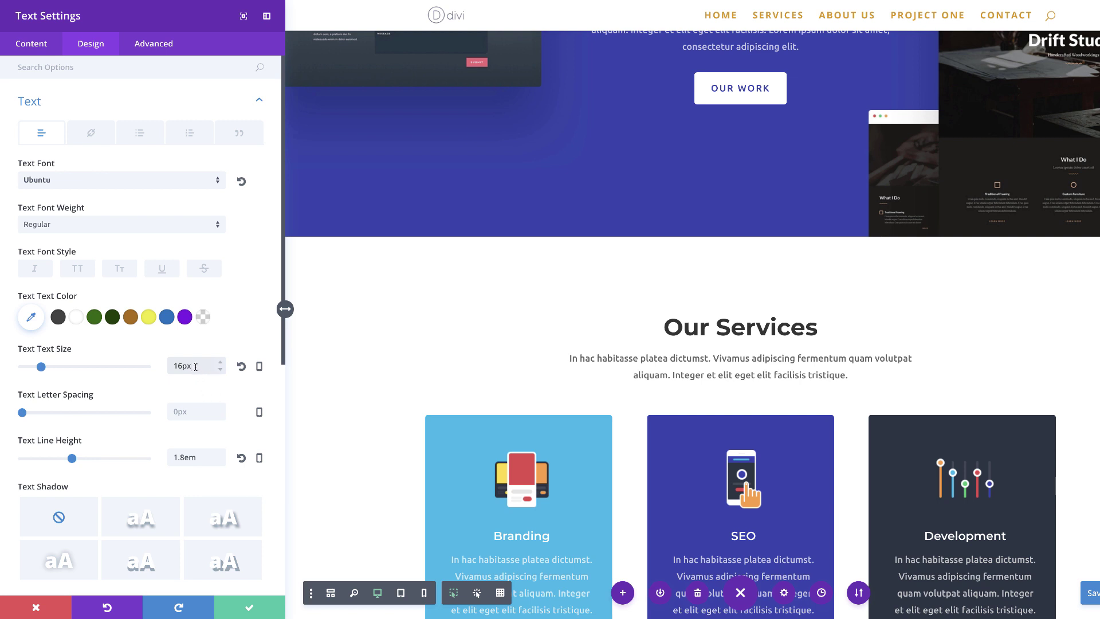
pyautogui.press('Up')
pyautogui.press('Up')
pyautogui.press('Up')
pyautogui.press('Up')
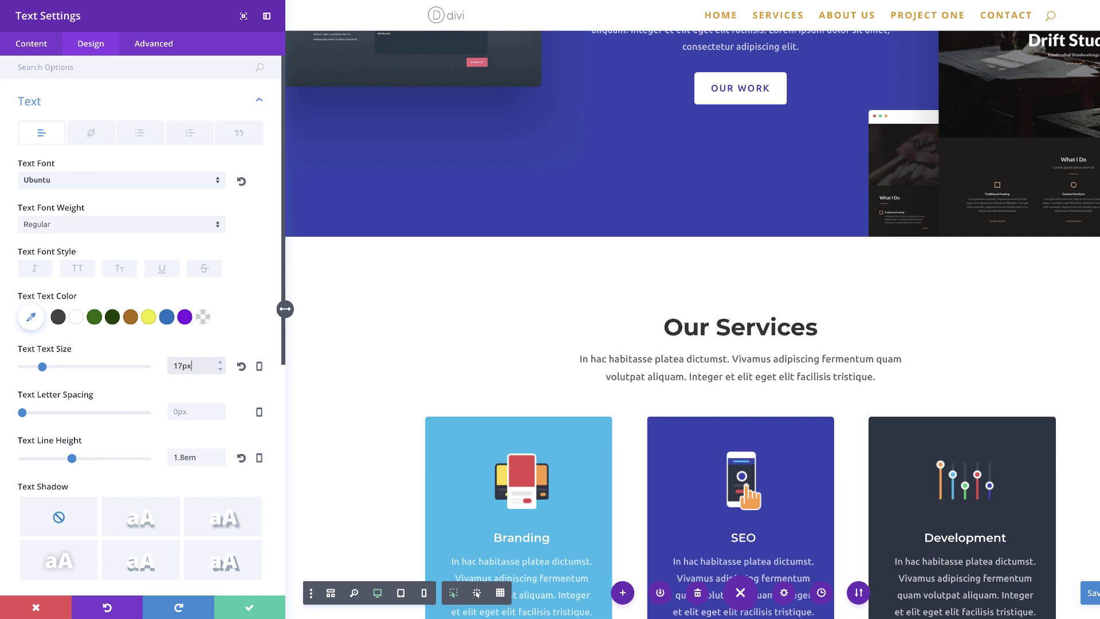
# Step the paragraph text size down, restore its default value and close the text module settings.
pyautogui.press('Down')
pyautogui.press('Down')
pyautogui.press('Down')
pyautogui.press('Down')
pyautogui.press('Down')
pyautogui.press('Down')
pyautogui.press('Down')
pyautogui.press('Up')
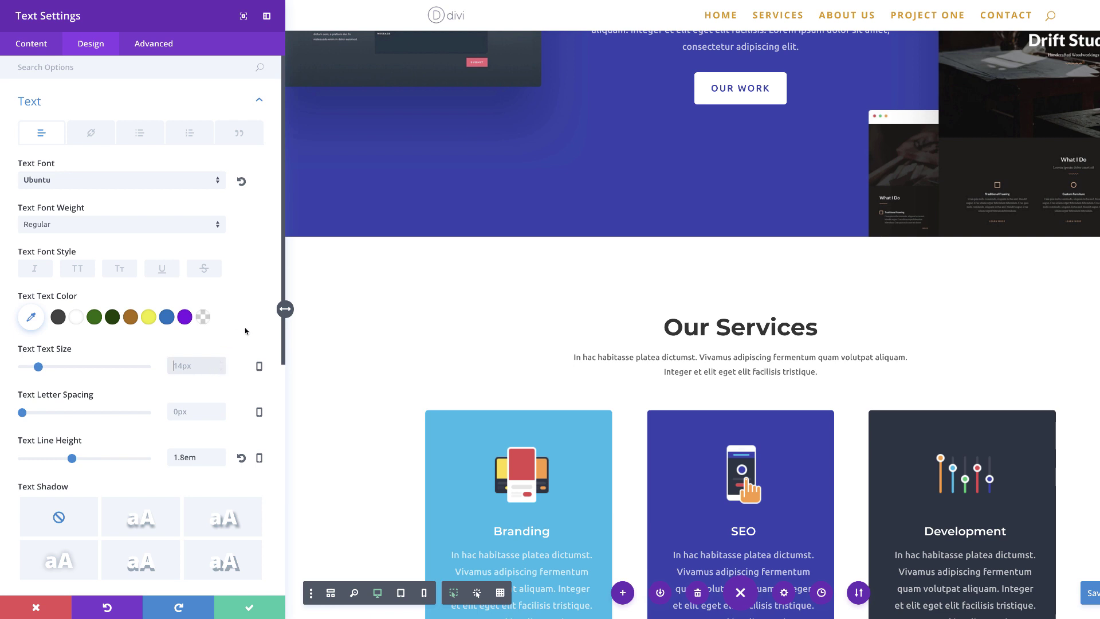
pyautogui.press('Escape')
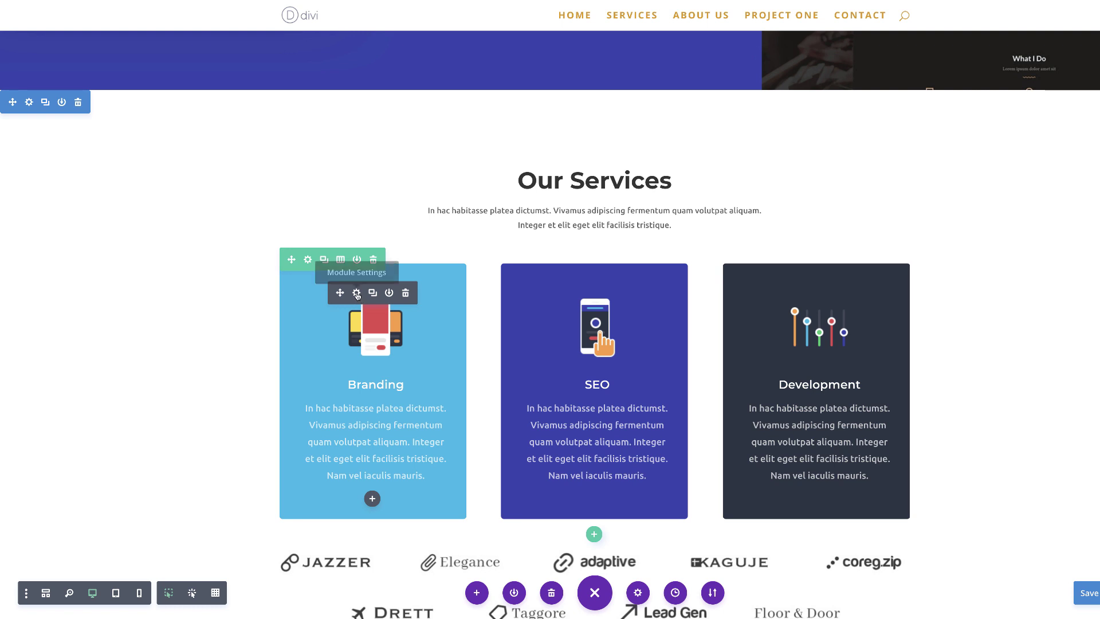
# Open the spacing options in the design settings of the Branding blurb.
pyautogui.click(356, 293)
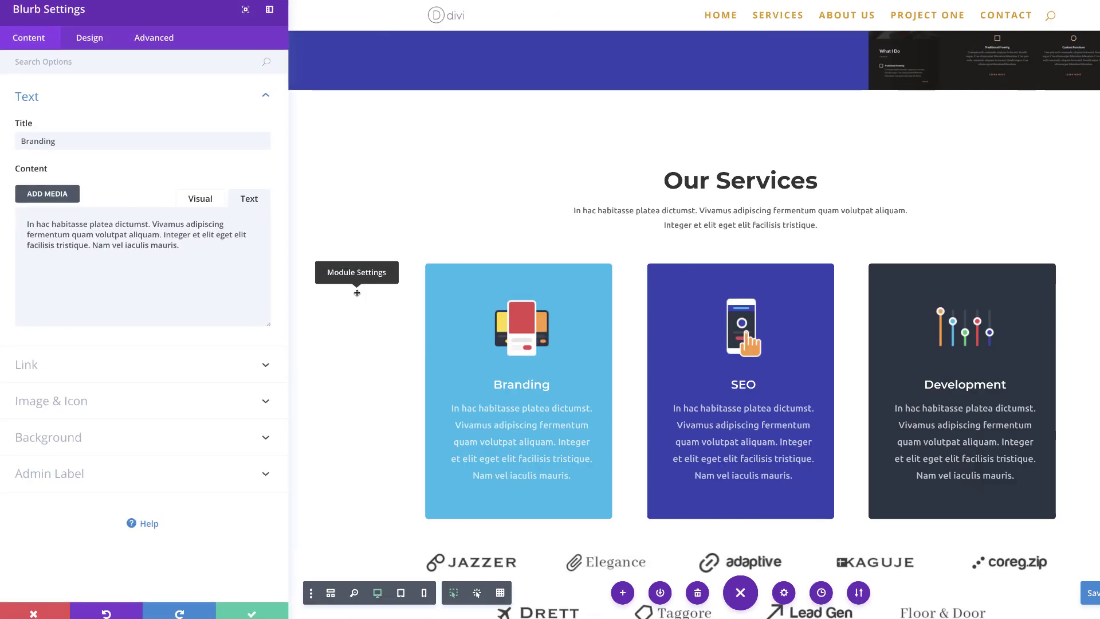
pyautogui.click(89, 45)
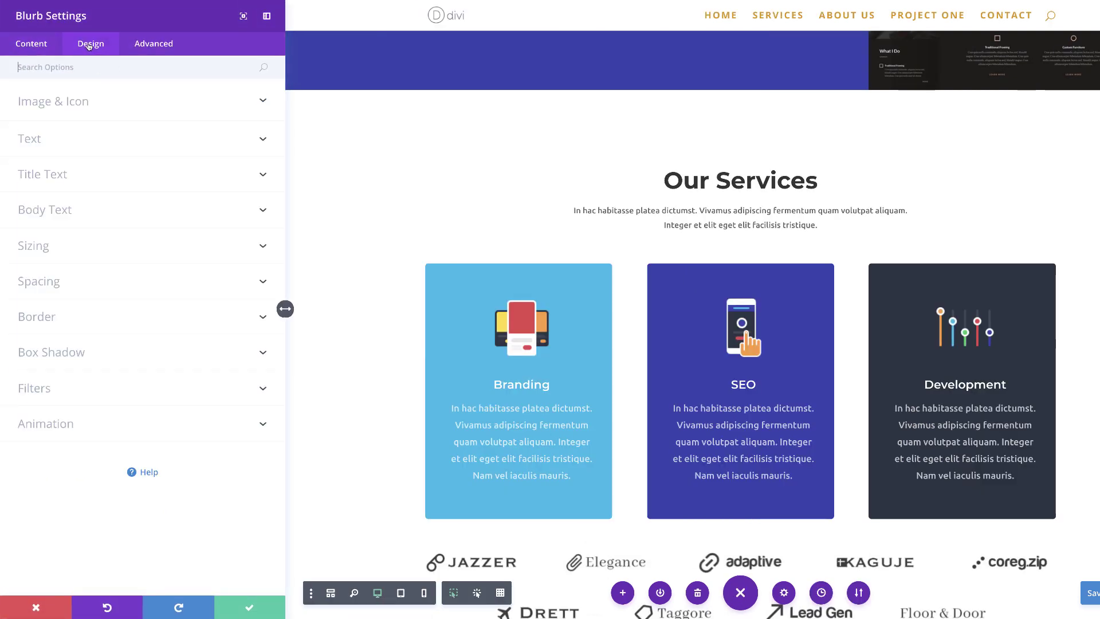
pyautogui.click(78, 285)
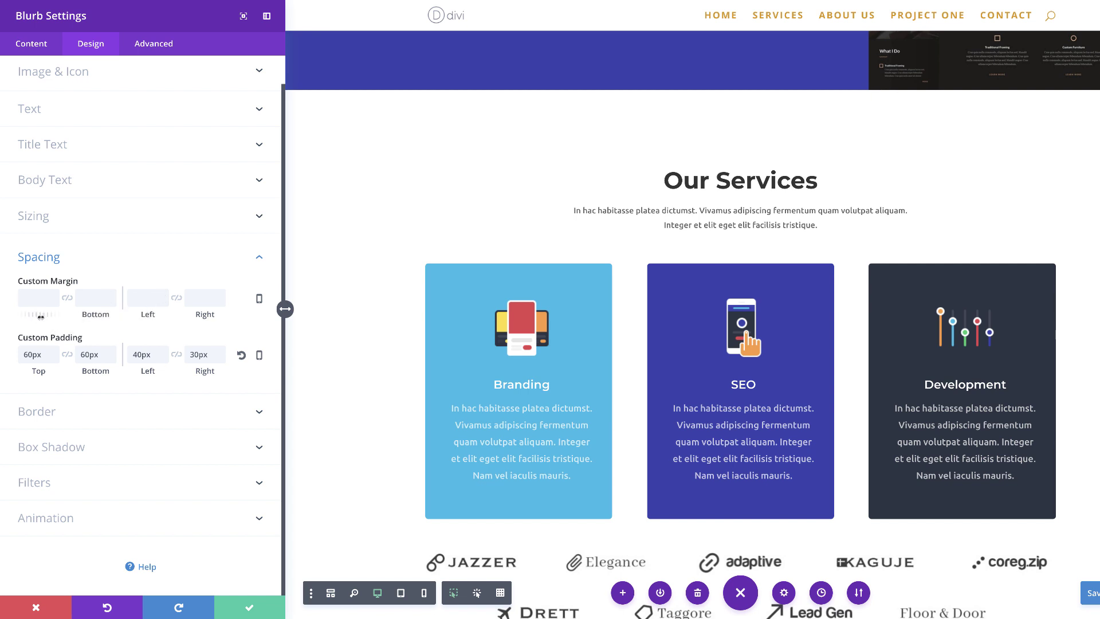
# Try a top margin of -24px on the Branding blurb and reset its custom margin.
pyautogui.moveTo(36, 317); pyautogui.dragTo(61, 317)
pyautogui.moveTo(63, 317)
pyautogui.mouseDown()
pyautogui.moveTo(81, 316)
pyautogui.moveTo(55, 315)
pyautogui.mouseUp()
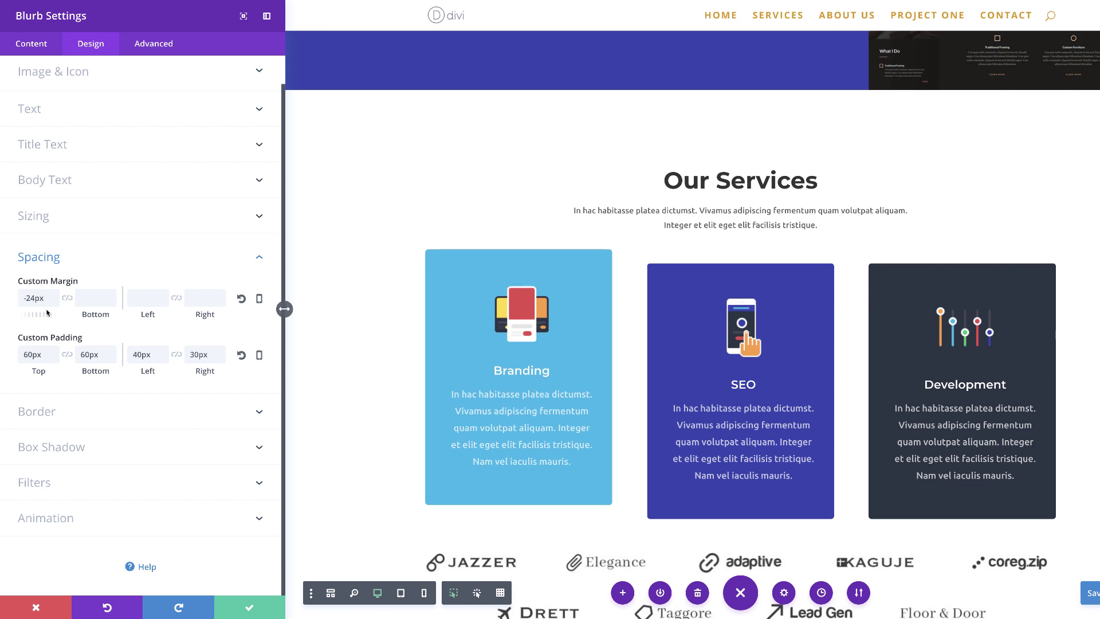
pyautogui.click(241, 298)
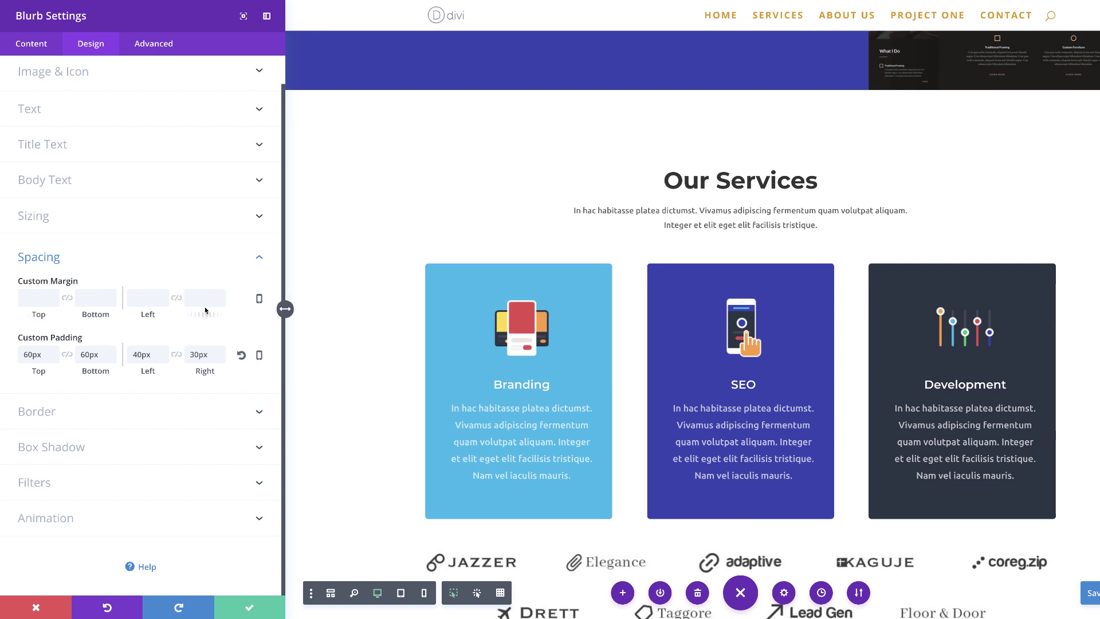
# Try linked margins on the Branding blurb, 9px for top and bottom and -26px for left and right, and reset them.
pyautogui.click(68, 298)
pyautogui.moveTo(35, 316)
pyautogui.mouseDown()
pyautogui.moveTo(70, 316)
pyautogui.moveTo(40, 315)
pyautogui.mouseUp()
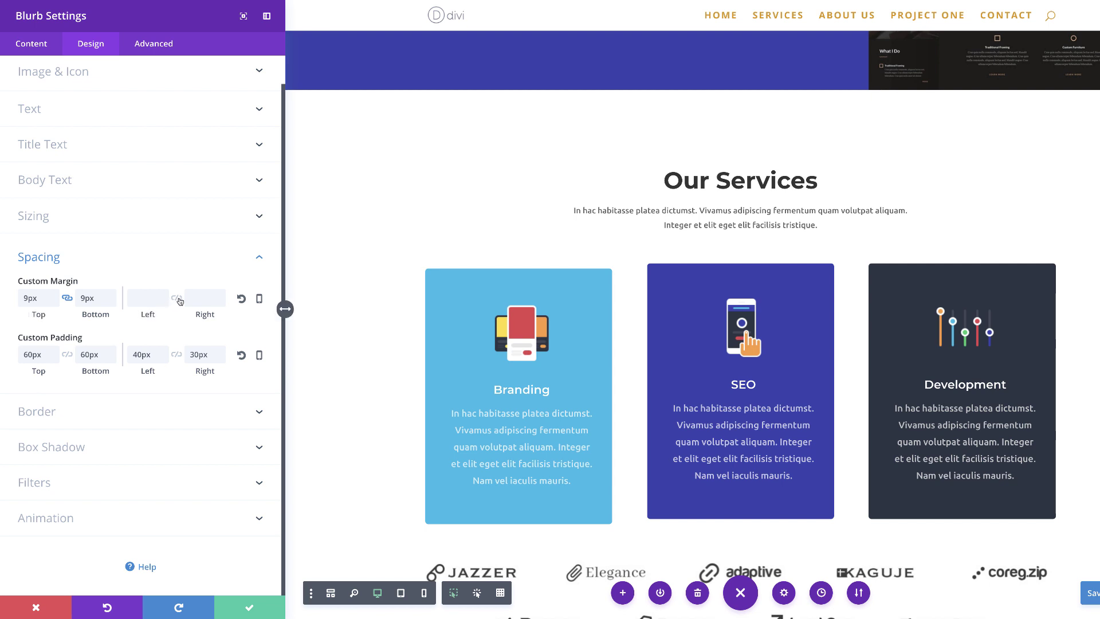
pyautogui.click(177, 299)
pyautogui.moveTo(148, 316)
pyautogui.mouseDown()
pyautogui.moveTo(177, 316)
pyautogui.moveTo(129, 316)
pyautogui.mouseUp()
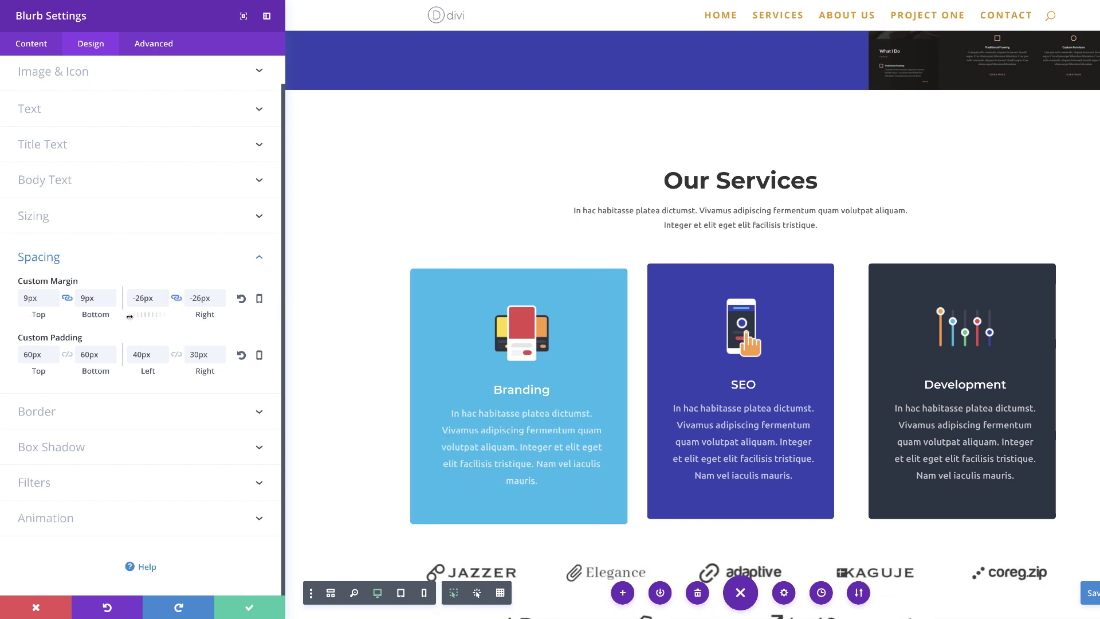
pyautogui.click(241, 299)
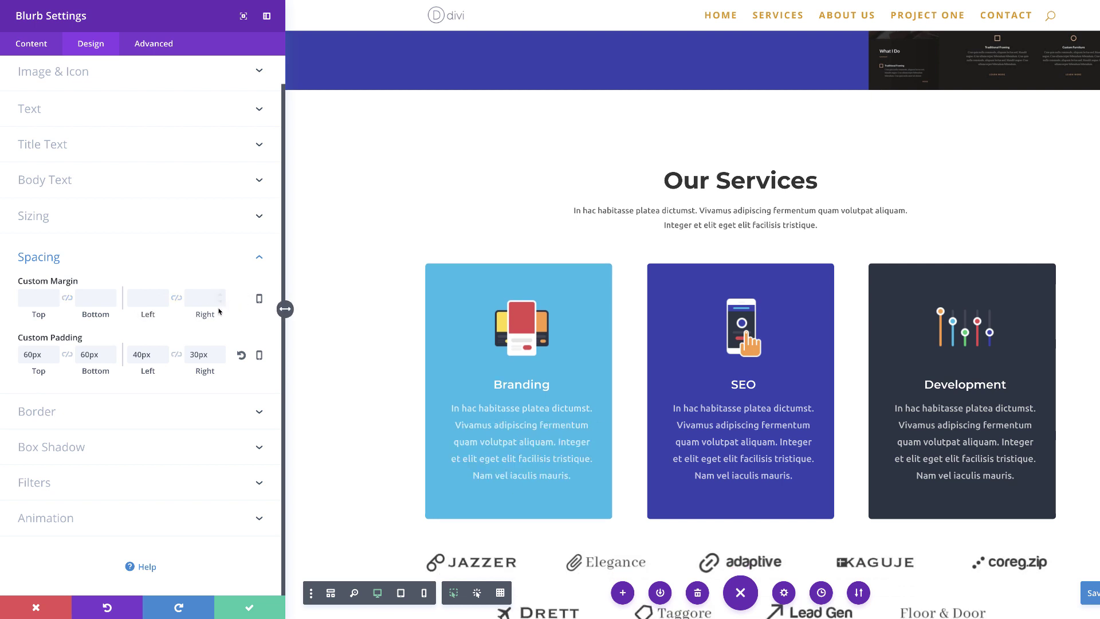
# Try linked padding of 59px top and bottom and 38px left and right on the Branding blurb, and clear its custom padding.
pyautogui.moveTo(58, 369)
pyautogui.click(176, 355)
pyautogui.moveTo(37, 373)
pyautogui.mouseDown()
pyautogui.moveTo(63, 371)
pyautogui.moveTo(37, 372)
pyautogui.mouseUp()
pyautogui.moveTo(147, 372)
pyautogui.mouseDown()
pyautogui.moveTo(179, 375)
pyautogui.moveTo(138, 374)
pyautogui.mouseUp()
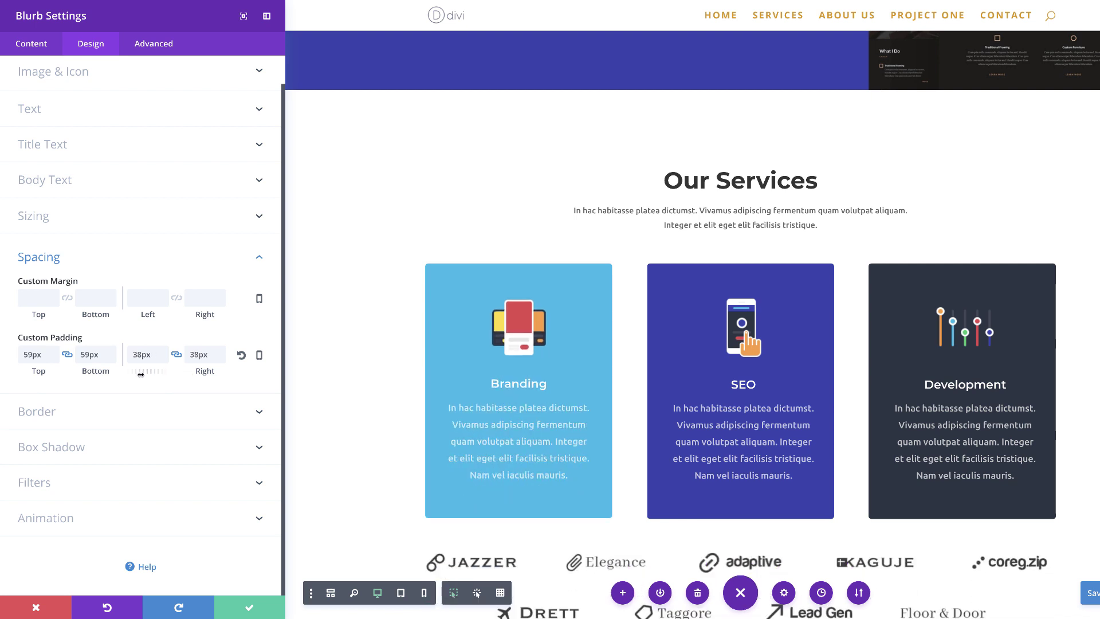
pyautogui.click(242, 356)
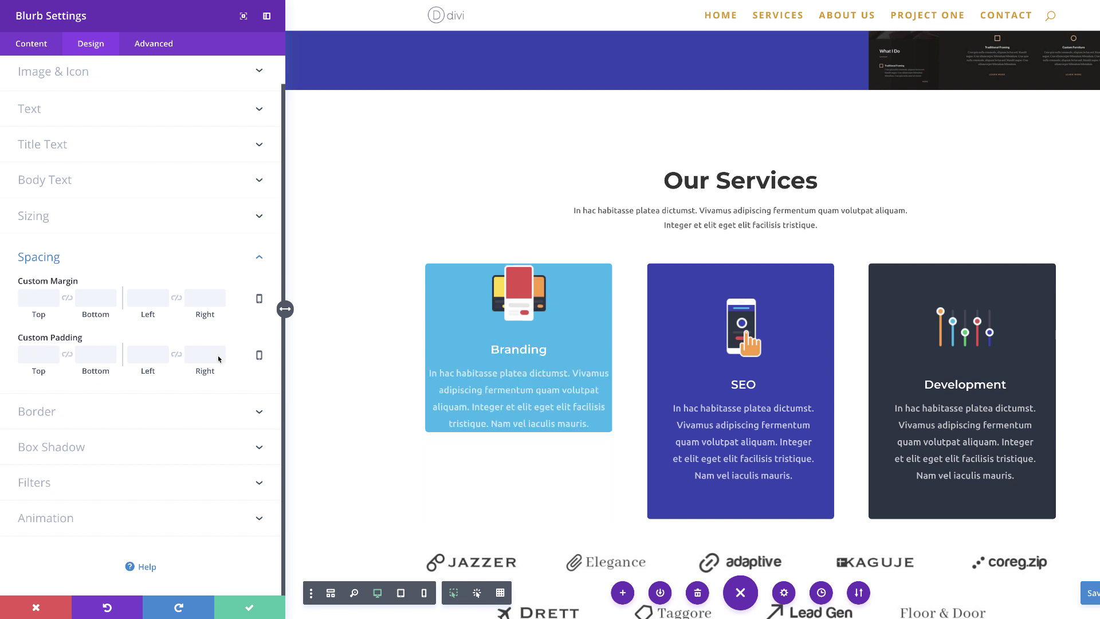
# Set the Branding blurb's custom padding individually to 47px top, 65px bottom, 49px left and 51px right.
pyautogui.click(39, 353)
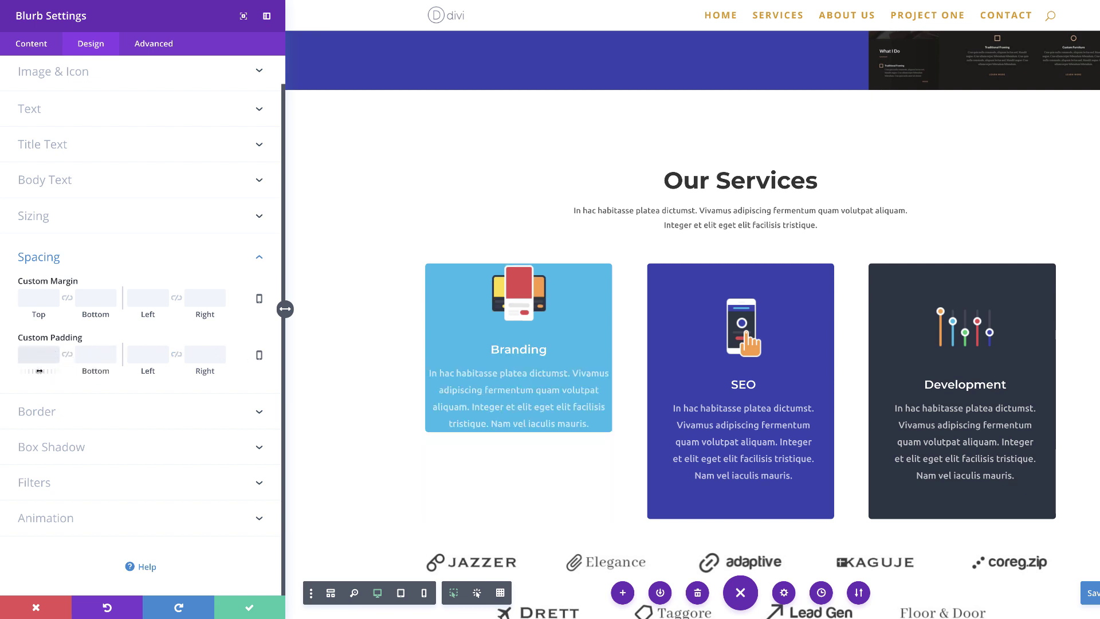
pyautogui.moveTo(41, 372); pyautogui.dragTo(239, 375)
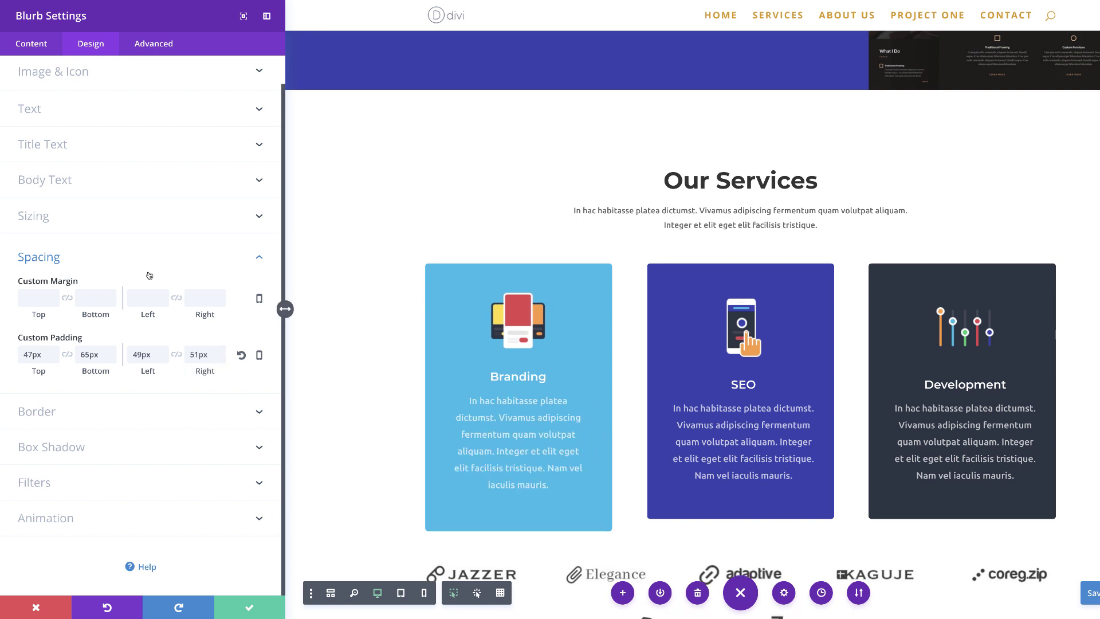
# Adjust the Branding blurb's rounded corners, trying 11px and 45px with linked and unlinked corners, and set all four to 9px.
pyautogui.click(66, 416)
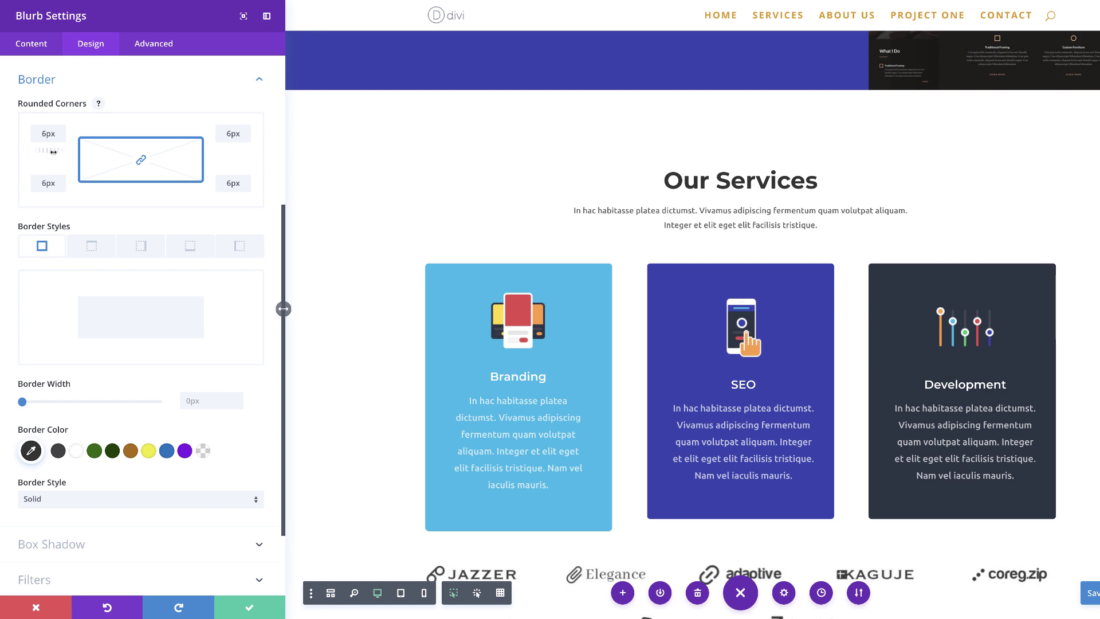
pyautogui.moveTo(55, 152)
pyautogui.mouseDown()
pyautogui.moveTo(64, 152)
pyautogui.moveTo(55, 152)
pyautogui.mouseUp()
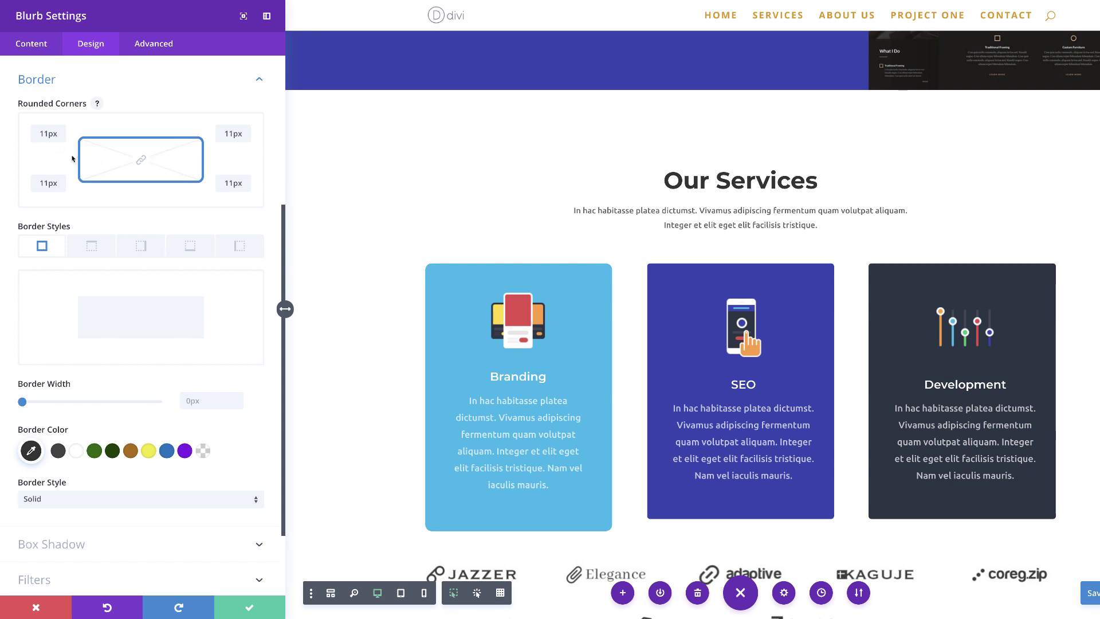
pyautogui.moveTo(48, 150); pyautogui.dragTo(169, 153)
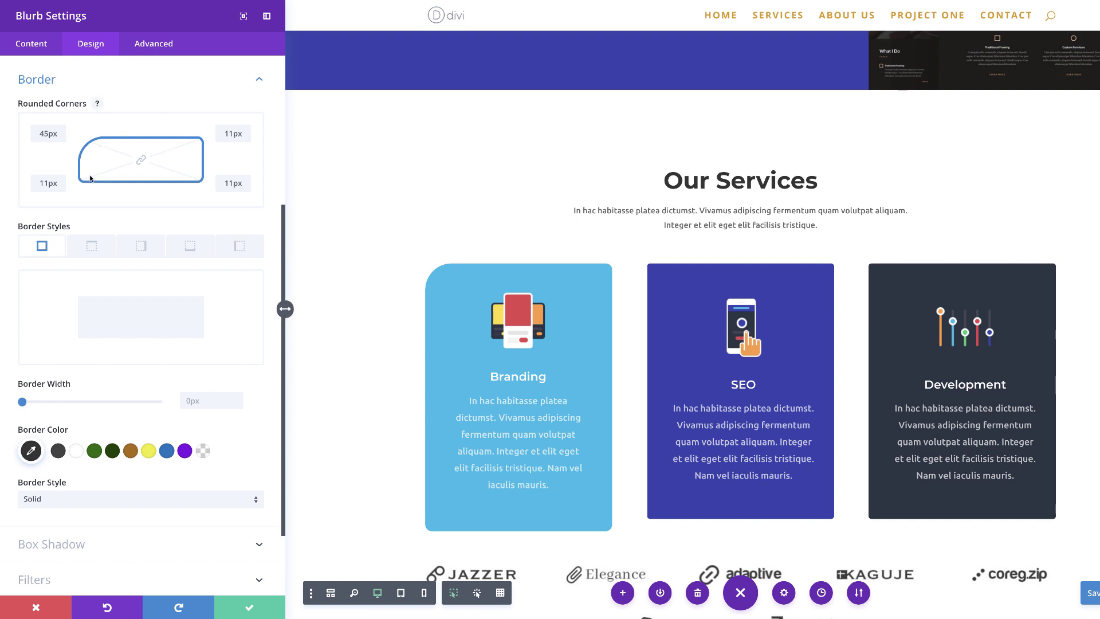
pyautogui.click(141, 160)
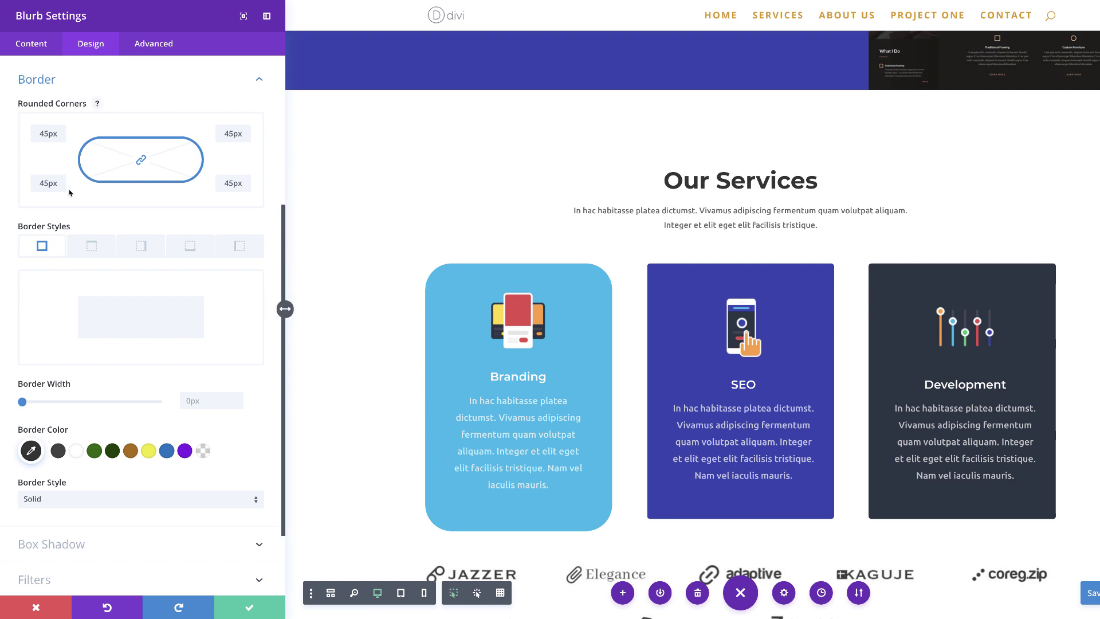
pyautogui.moveTo(65, 152); pyautogui.dragTo(0, 162)
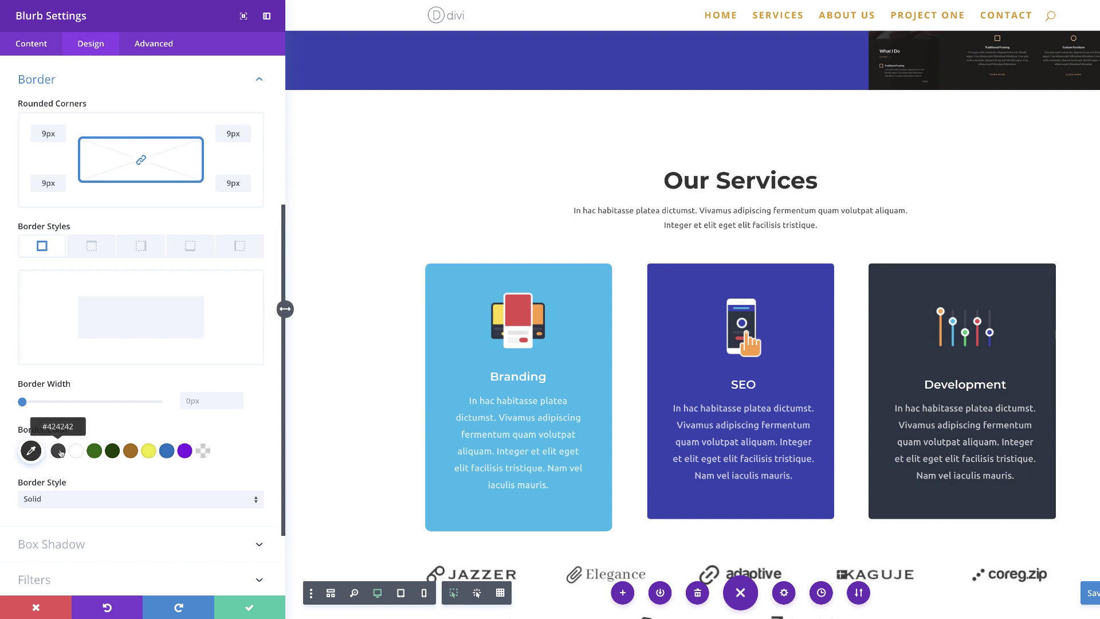
# Choose the dark green palette swatch as the Branding blurb's border color and check it in the custom color picker.
pyautogui.click(113, 451)
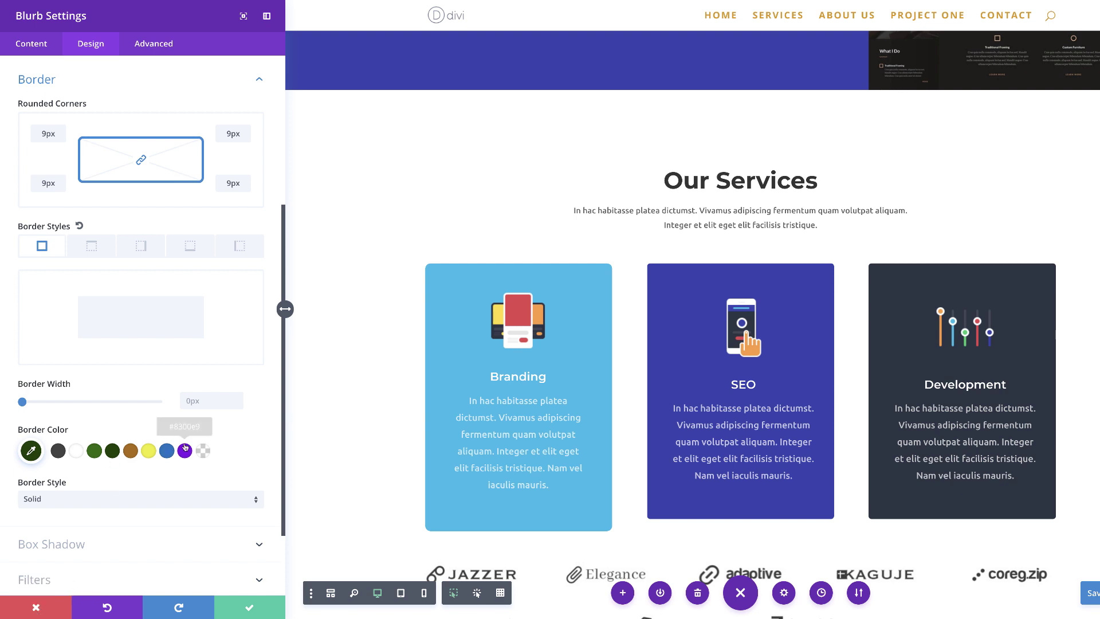
pyautogui.click(32, 451)
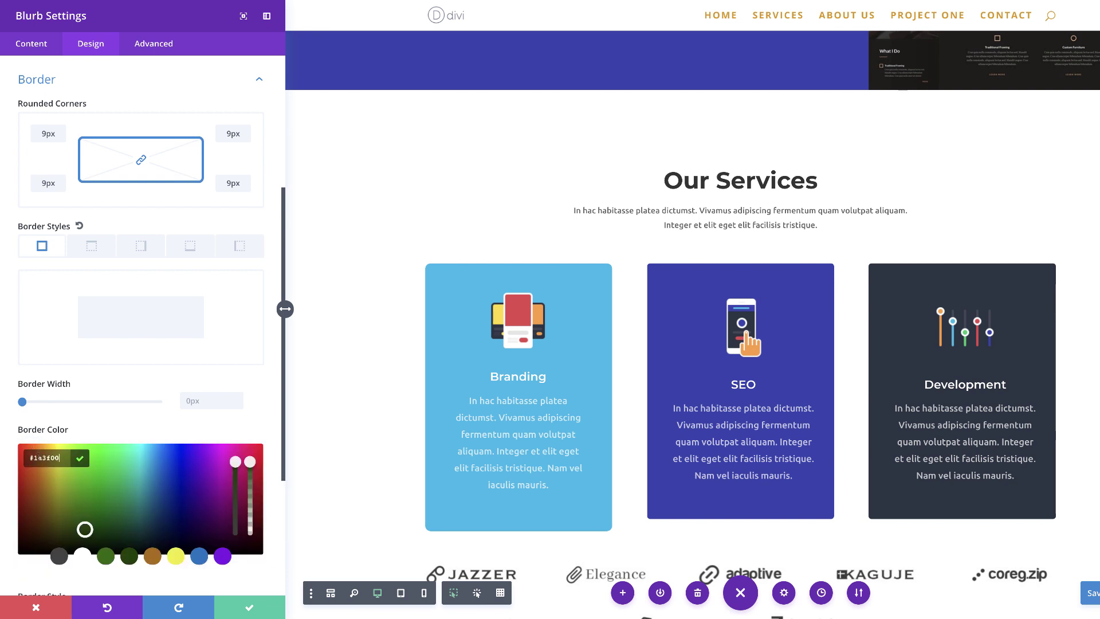
pyautogui.click(253, 427)
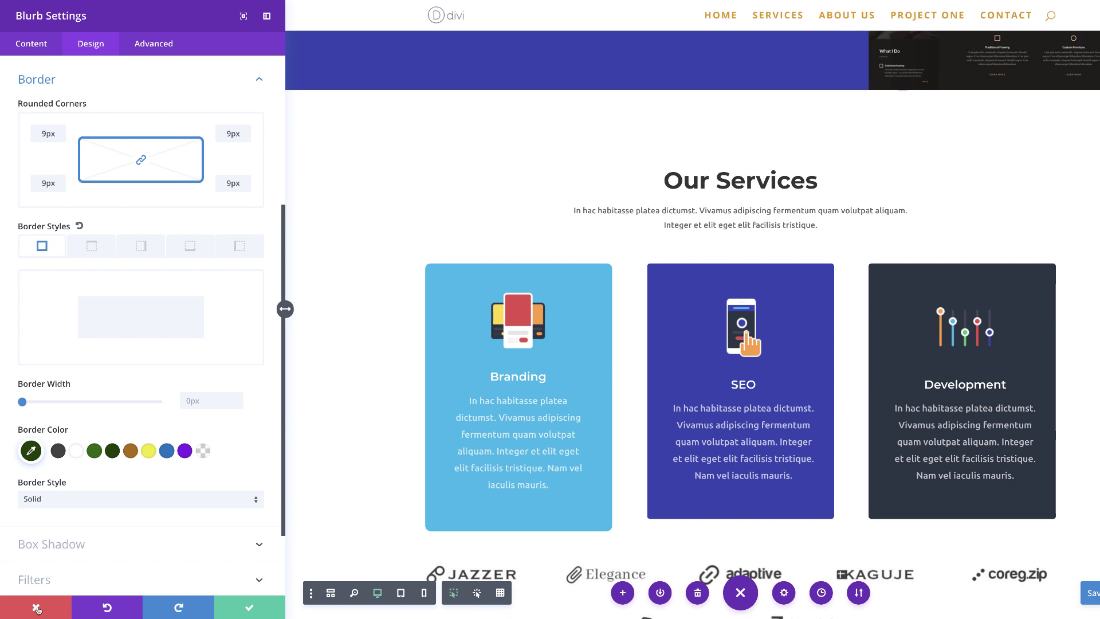
# Discard the Branding blurb's setting changes and exit the builder to the WordPress dashboard without saving the page.
pyautogui.click(38, 608)
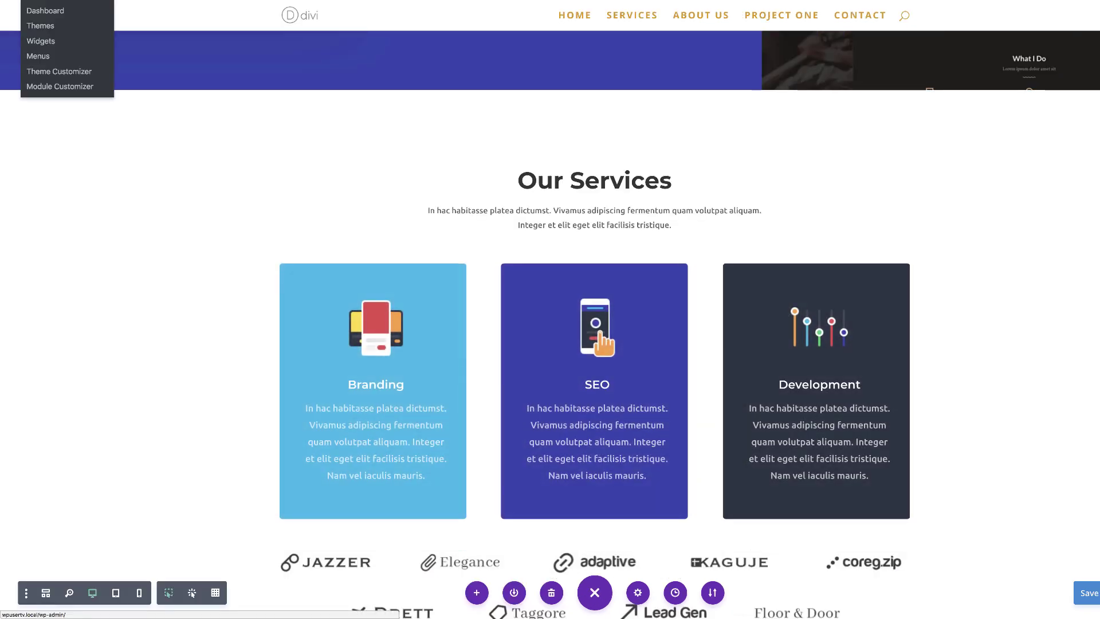
pyautogui.click(62, 11)
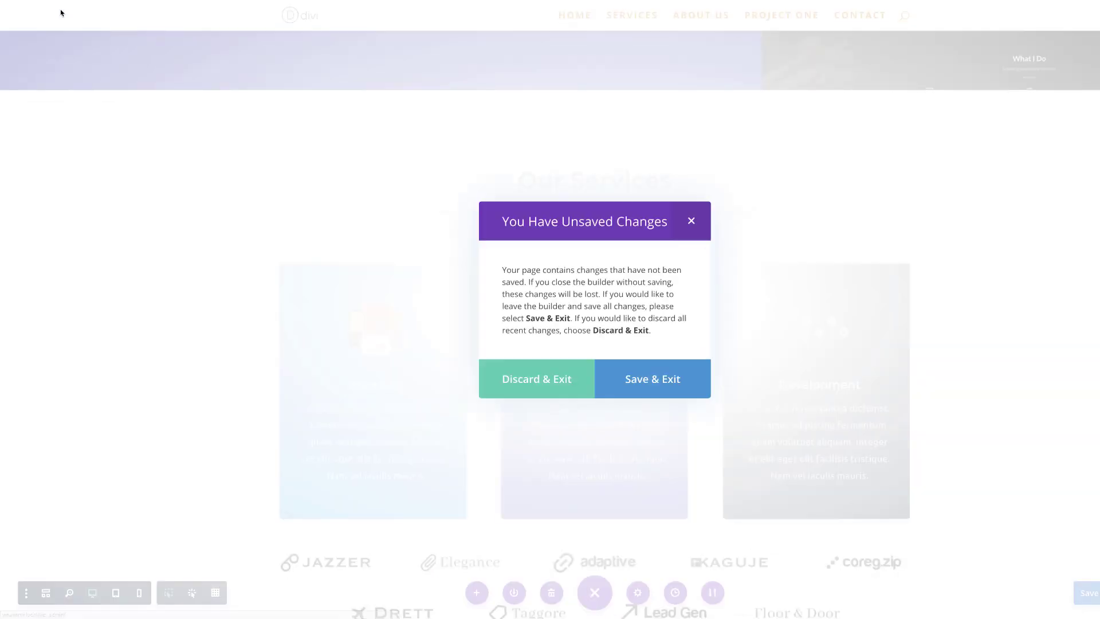
pyautogui.click(556, 383)
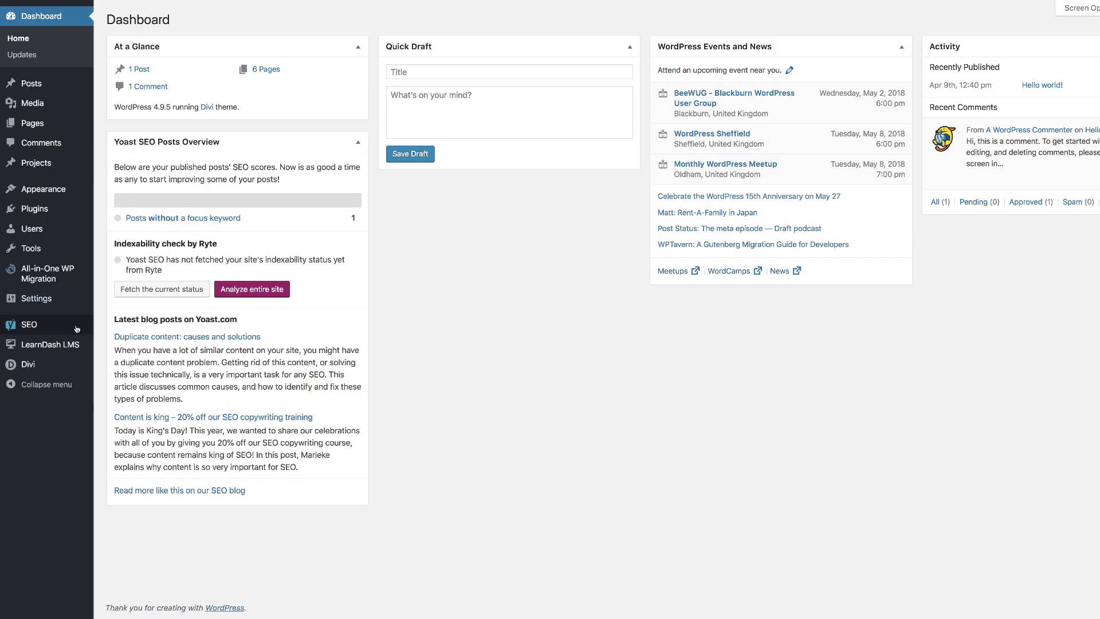
# Open the Divi theme options and change the purple swatch in the color pickers' default palette to #231100.
pyautogui.moveTo(34, 367)
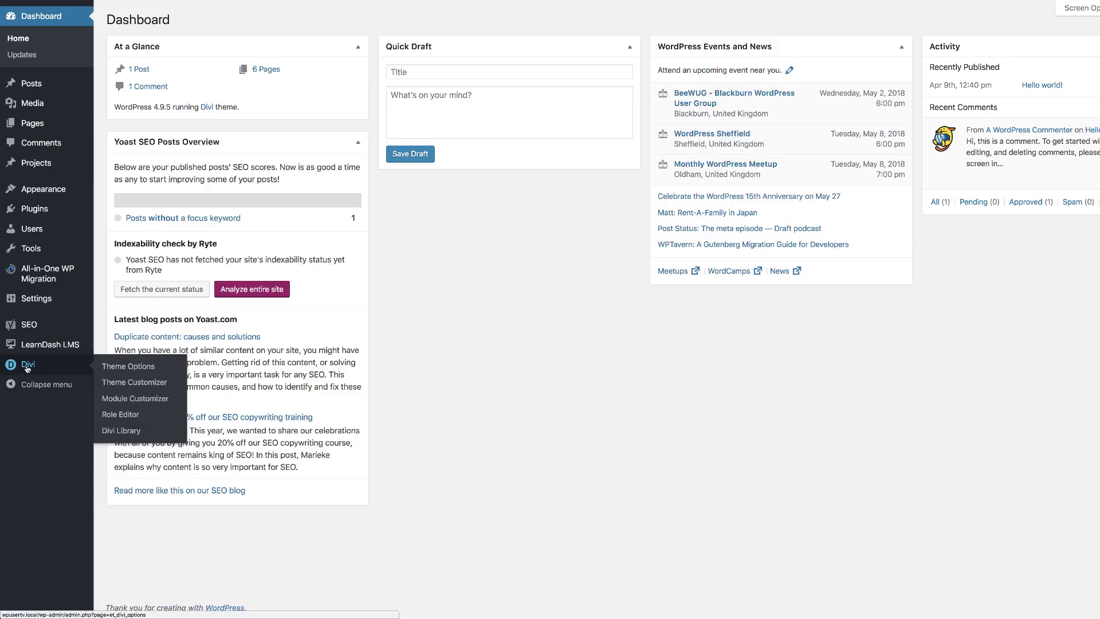
pyautogui.click(136, 370)
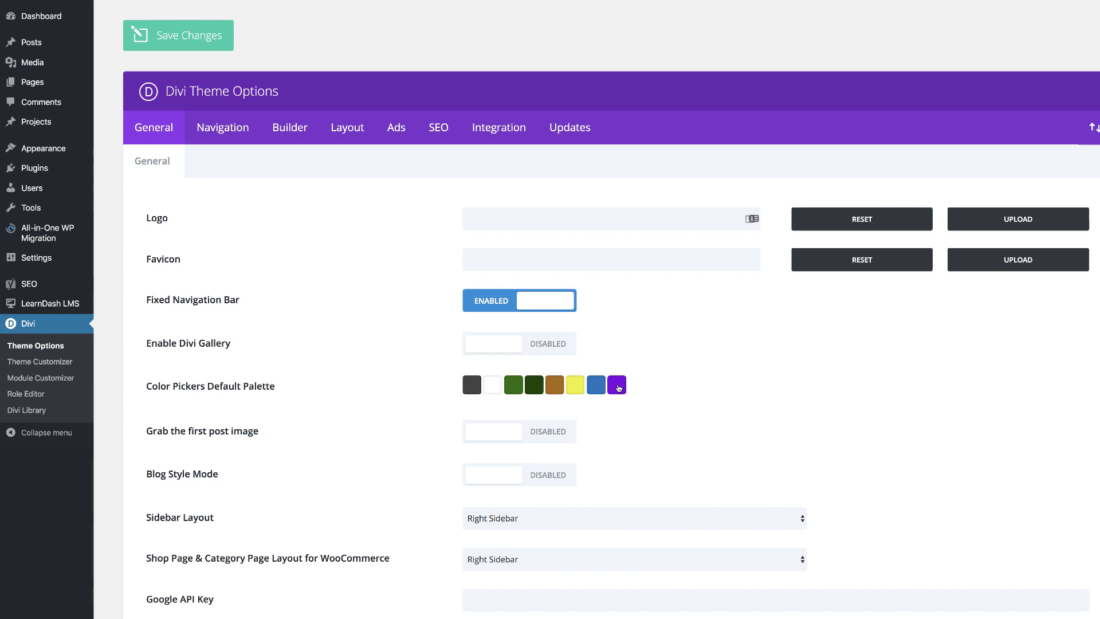
pyautogui.click(619, 389)
pyautogui.moveTo(539, 450); pyautogui.dragTo(478, 544)
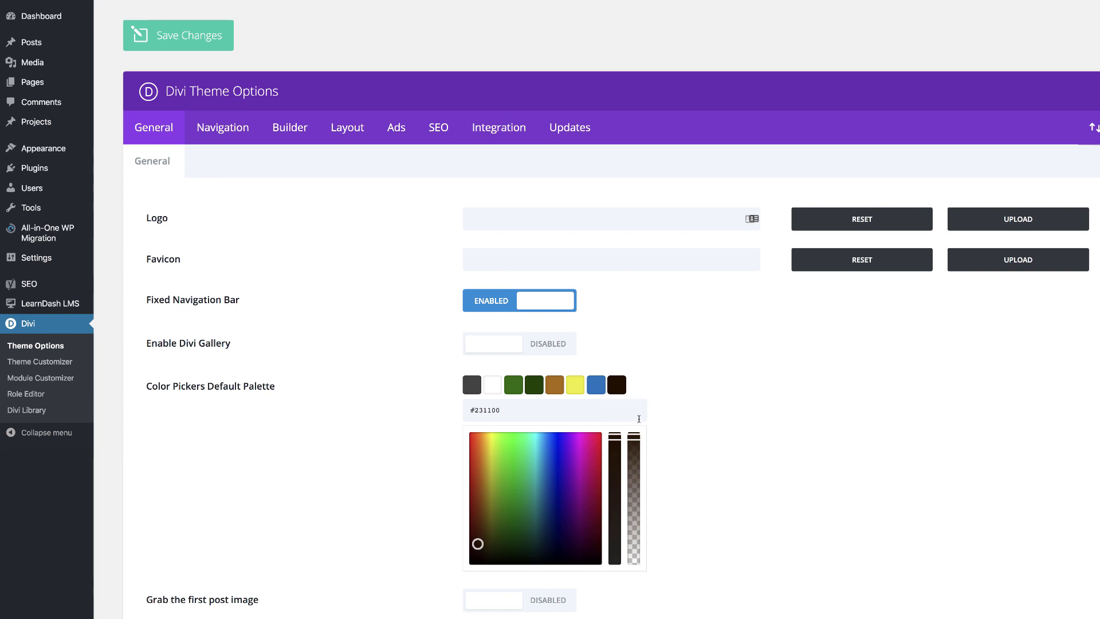
# Change the default palette's blue swatch to navy #000851 and its yellow swatch to green #0c7c31, and save the theme options.
pyautogui.click(599, 384)
pyautogui.moveTo(547, 466); pyautogui.dragTo(556, 501)
pyautogui.click(575, 384)
pyautogui.click(487, 466)
pyautogui.moveTo(487, 466); pyautogui.dragTo(519, 498)
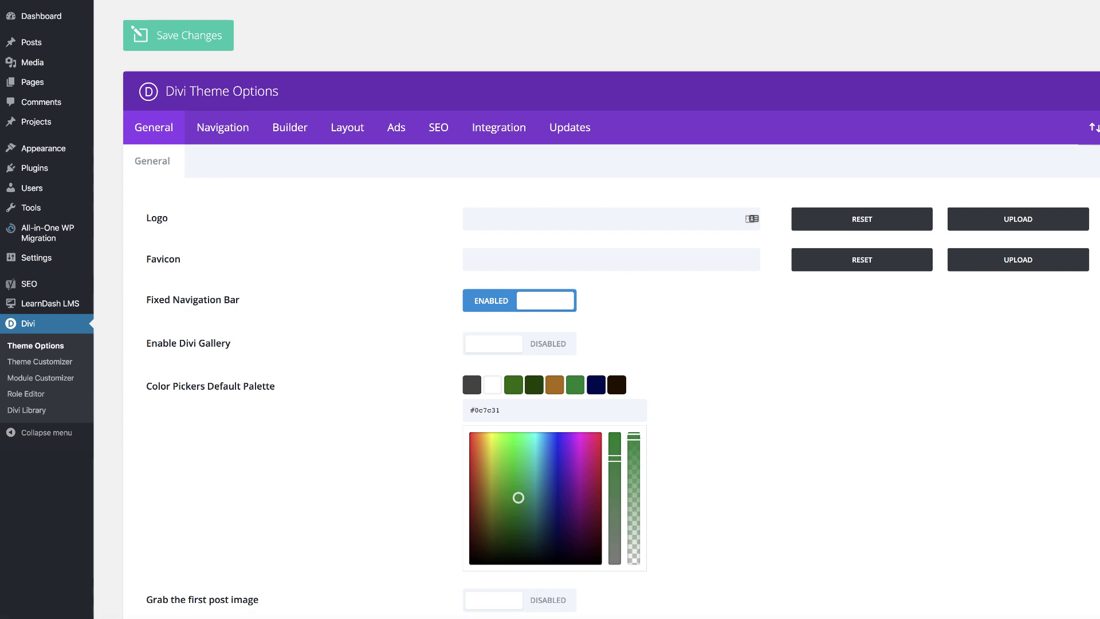
pyautogui.click(181, 37)
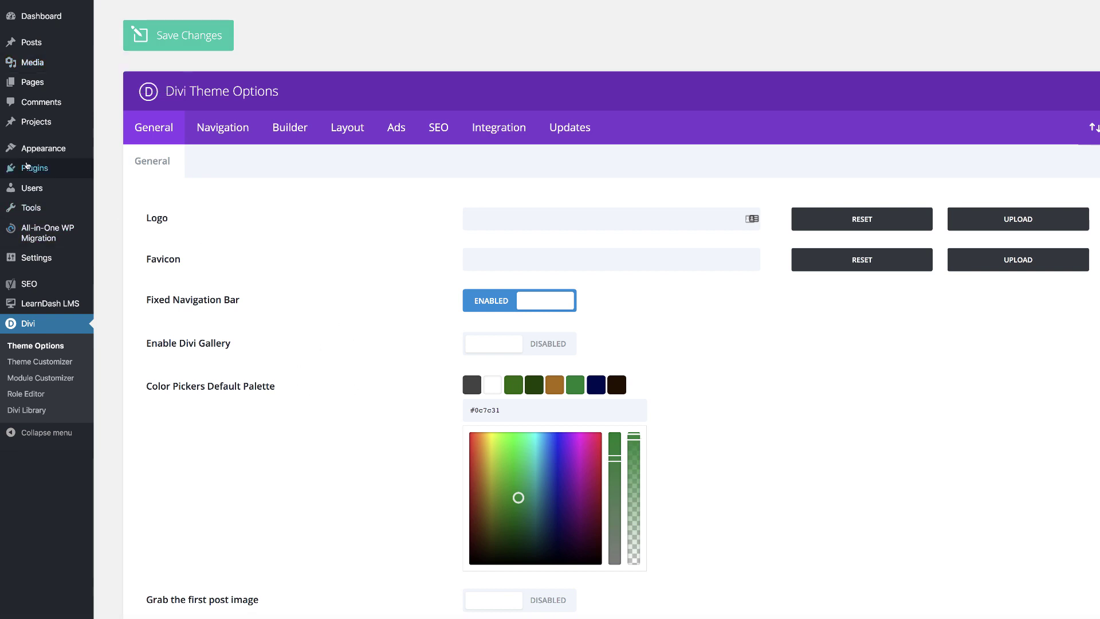
# Reopen the enhance draft page from the pages list in the Divi visual builder.
pyautogui.moveTo(42, 87)
pyautogui.click(113, 84)
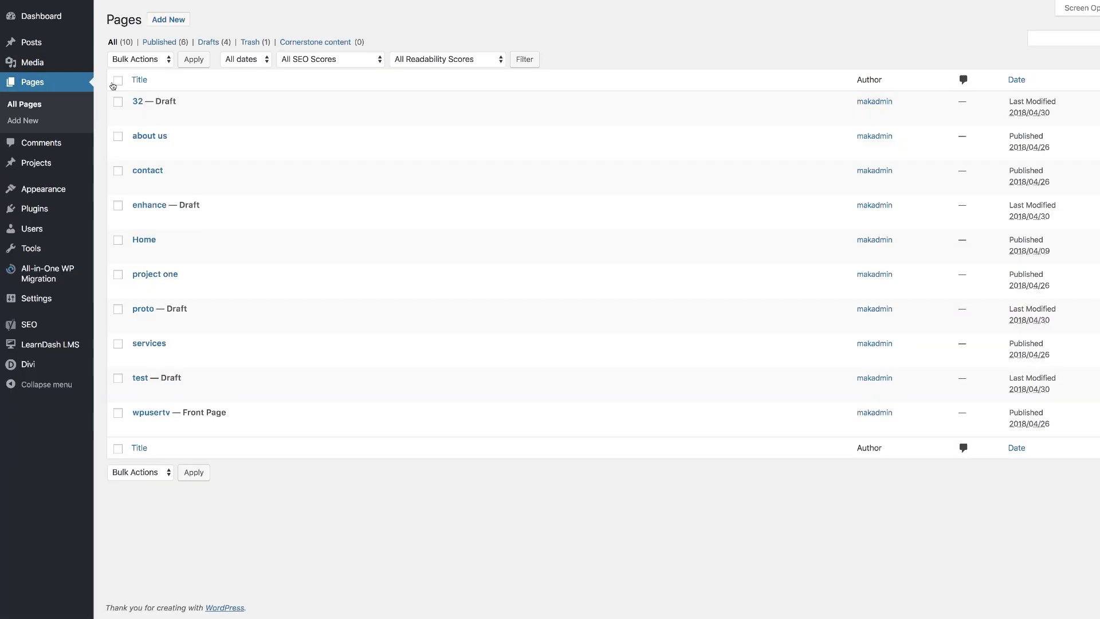
pyautogui.moveTo(148, 220)
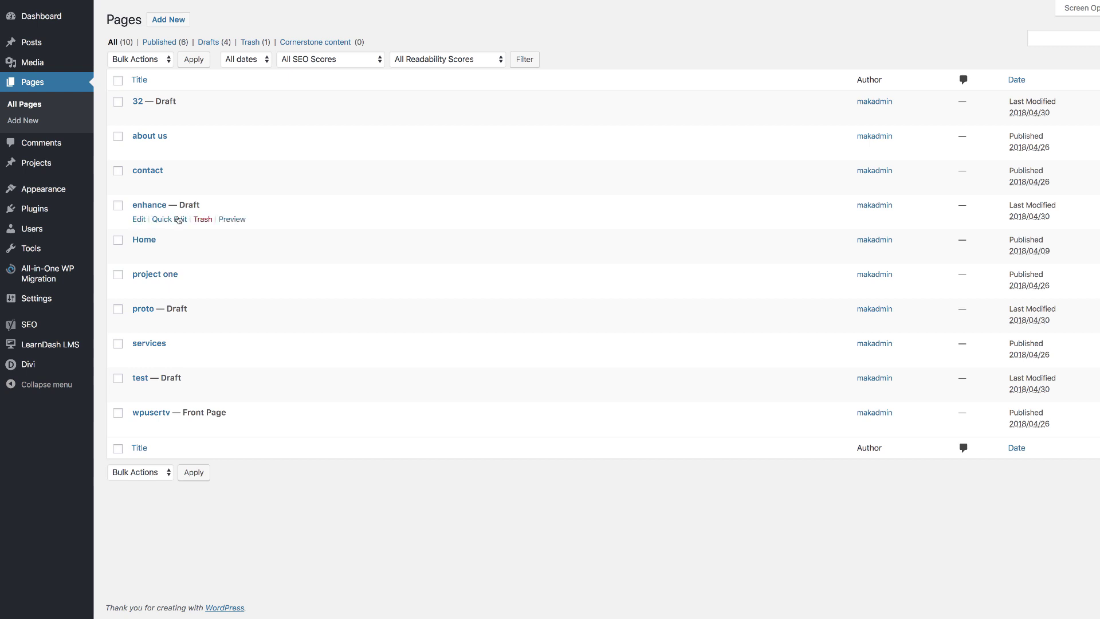
pyautogui.click(139, 219)
pyautogui.click(334, 111)
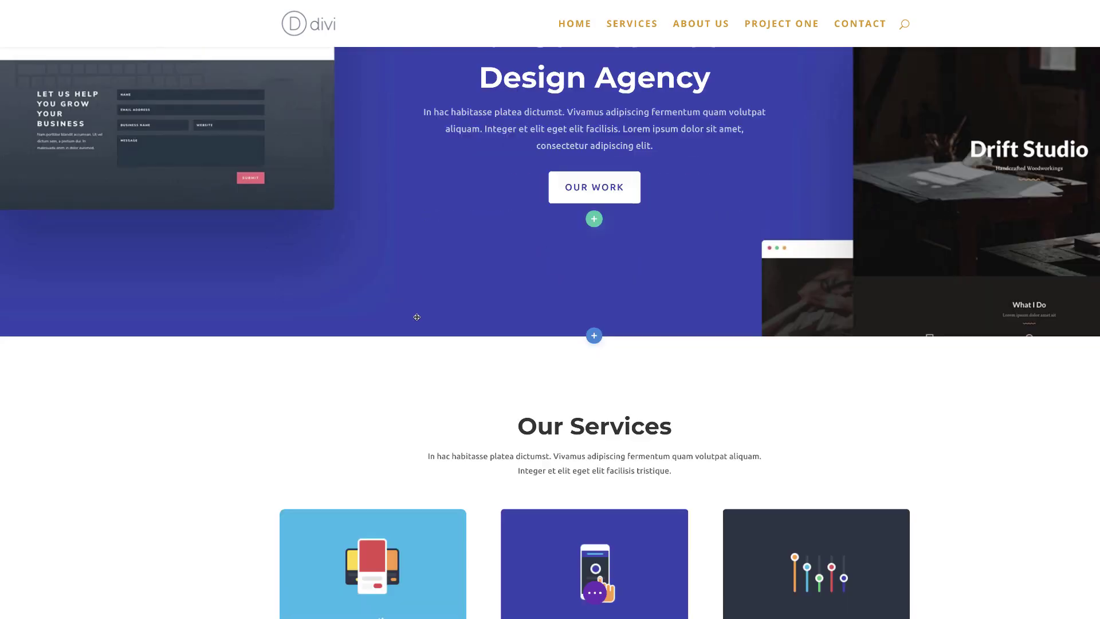
# Open the text design options of the Our Services text module.
pyautogui.scroll(-3, 565, 325)
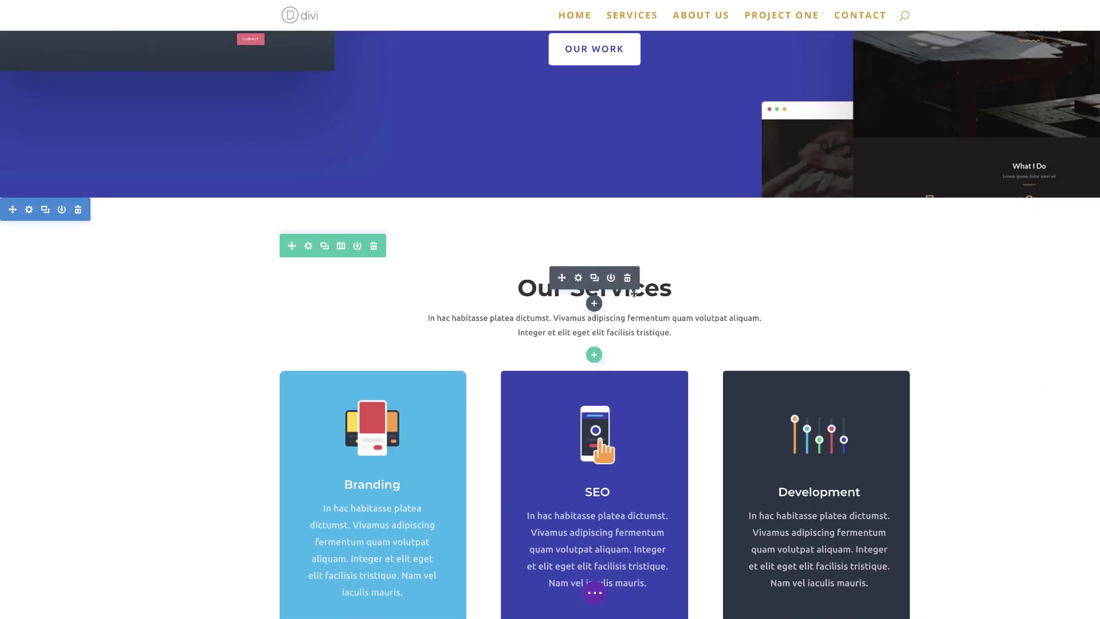
pyautogui.click(578, 278)
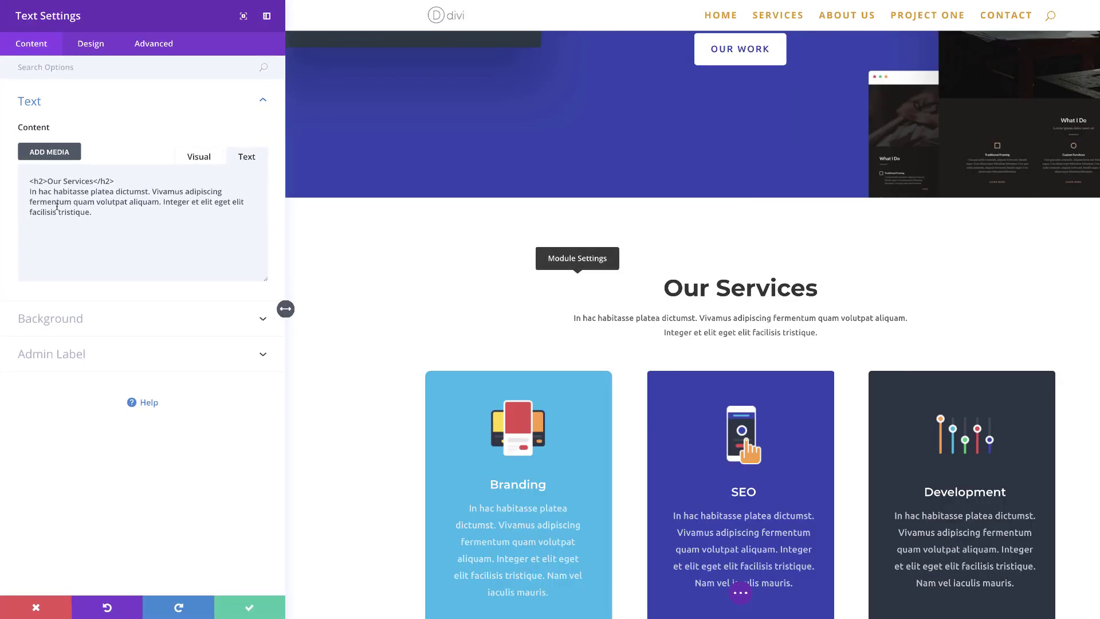
pyautogui.click(93, 43)
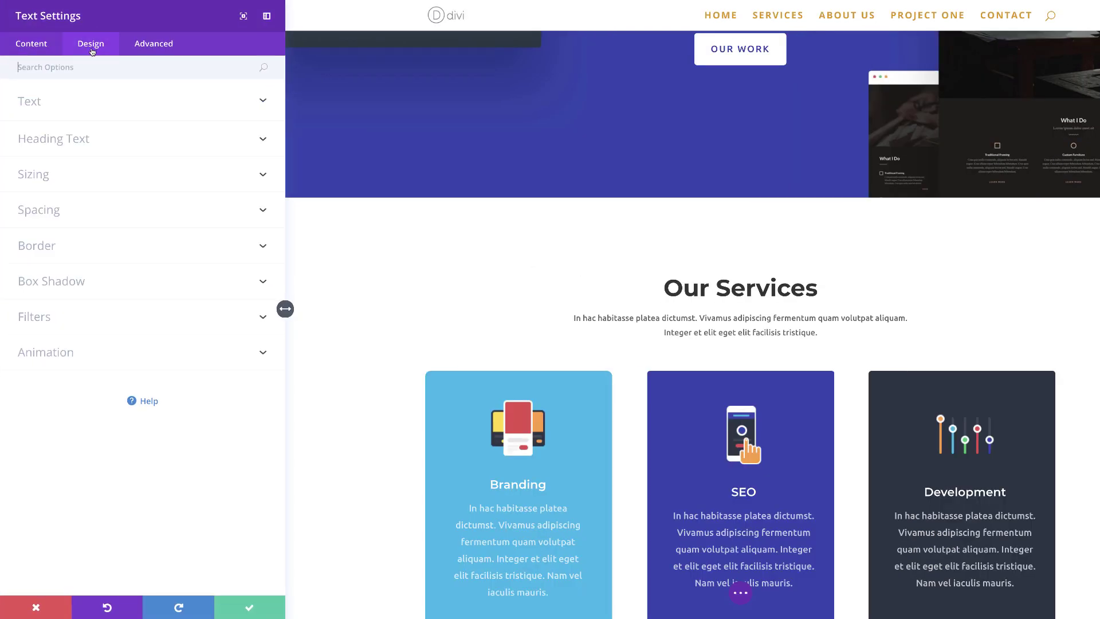
pyautogui.click(41, 104)
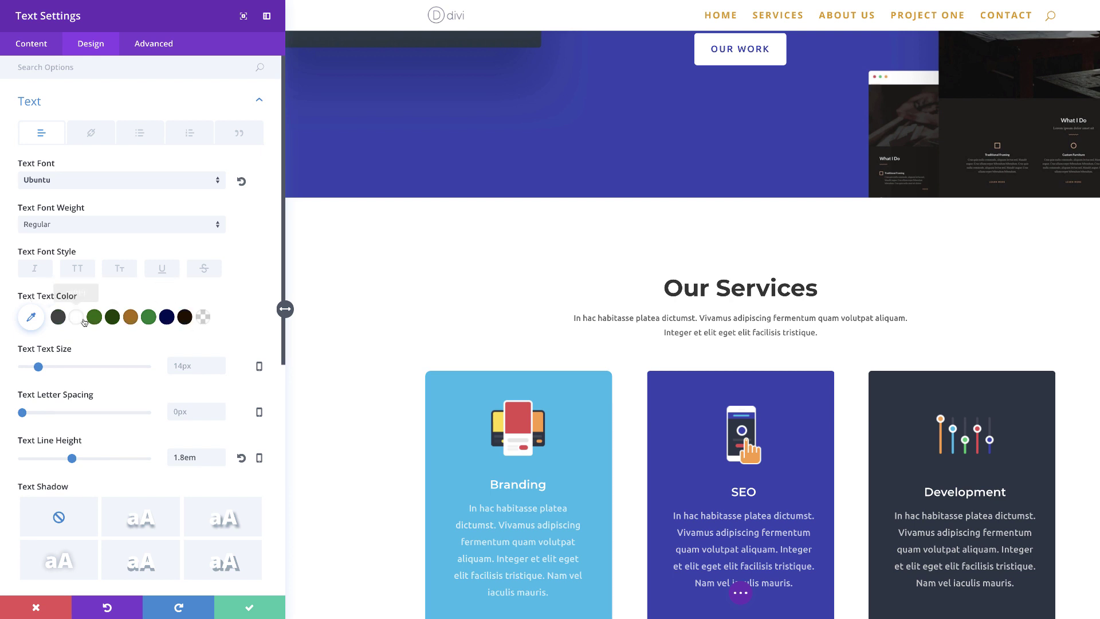
# Try the brown, dark green, green and navy palette swatches on the Our Services body text and set its color to brown.
pyautogui.click(132, 319)
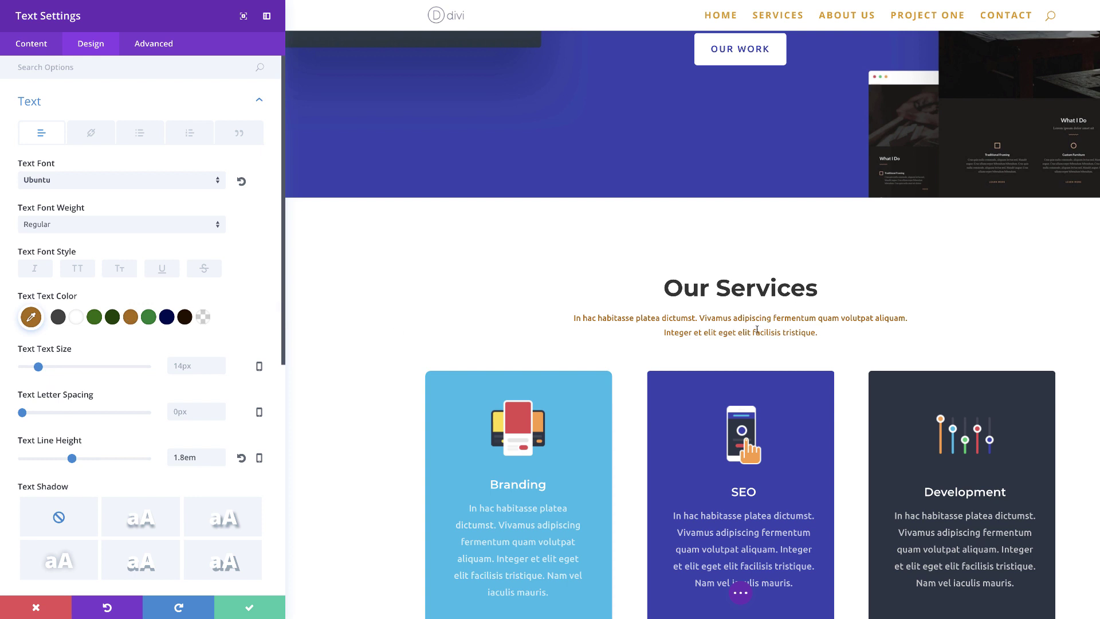
pyautogui.click(112, 319)
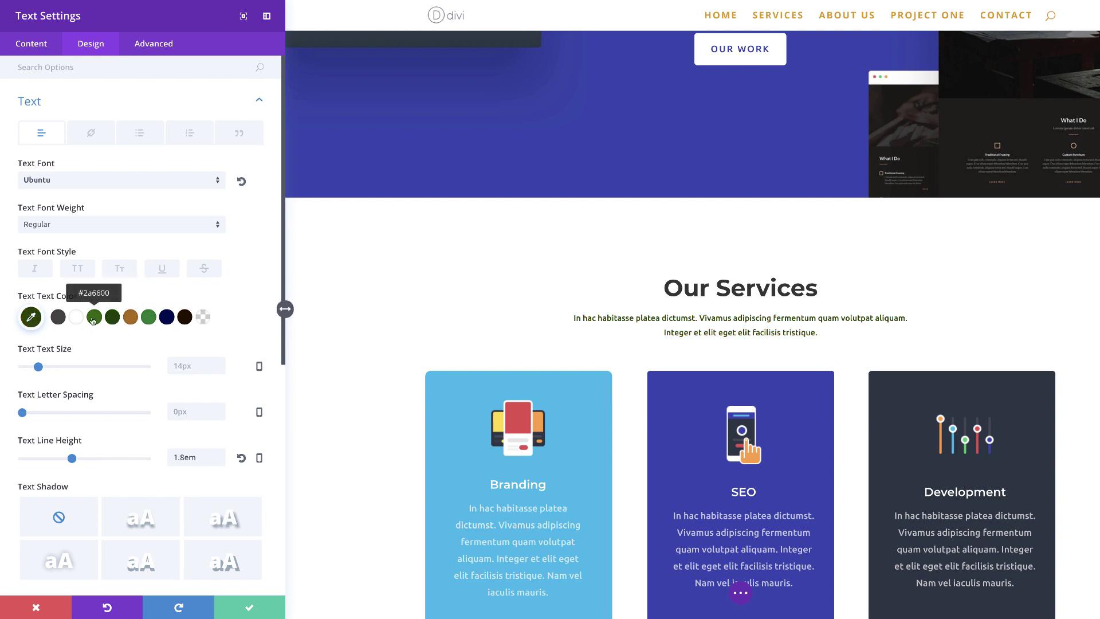
pyautogui.click(149, 318)
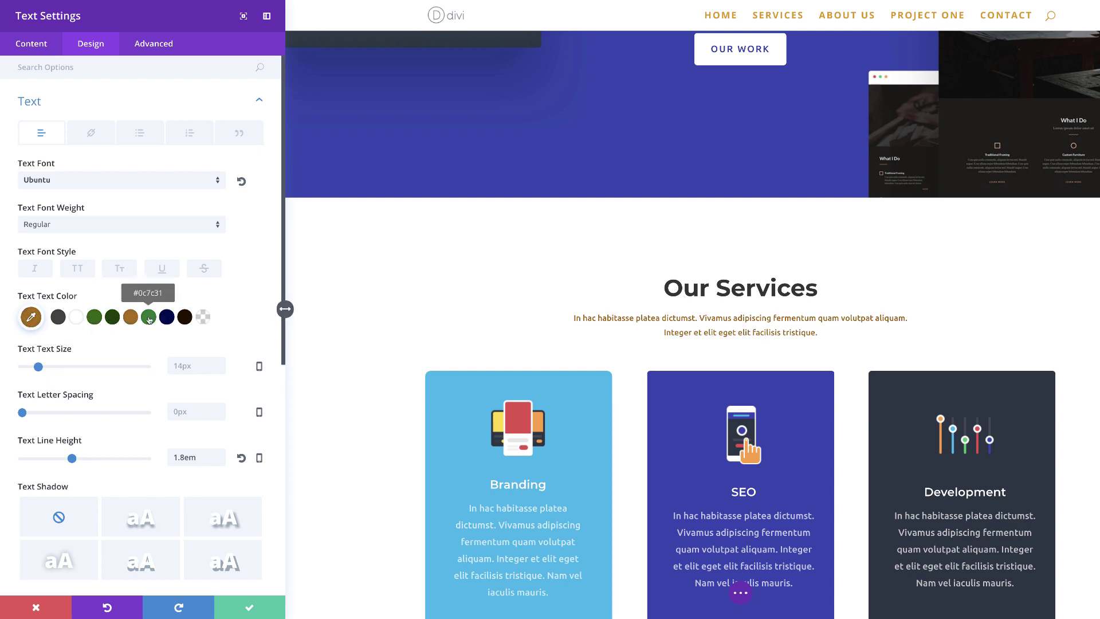
pyautogui.click(165, 318)
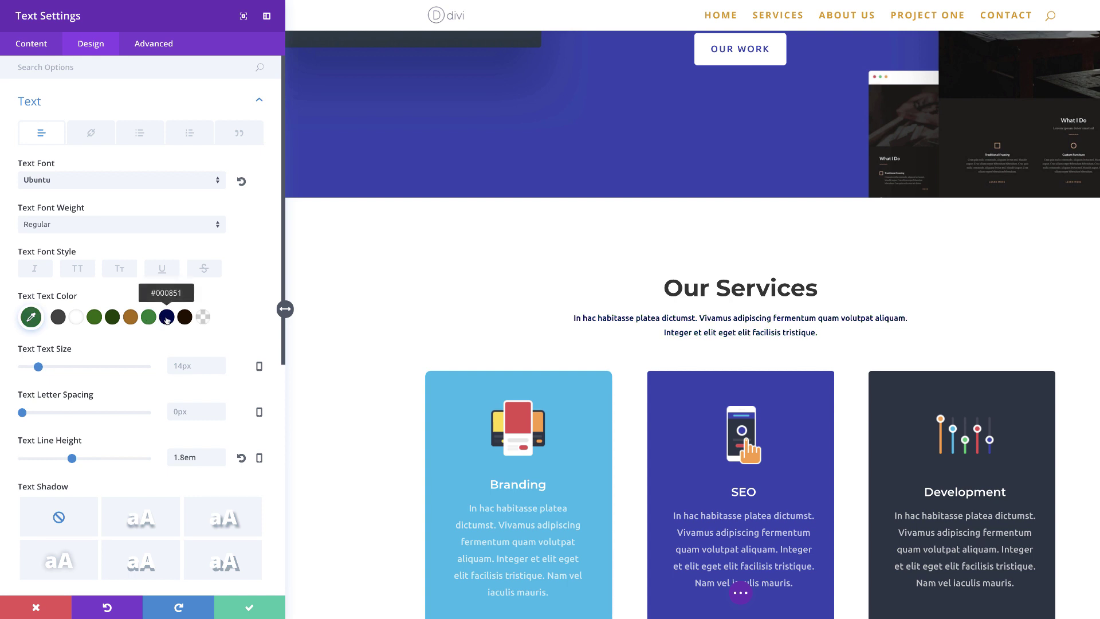
pyautogui.click(130, 319)
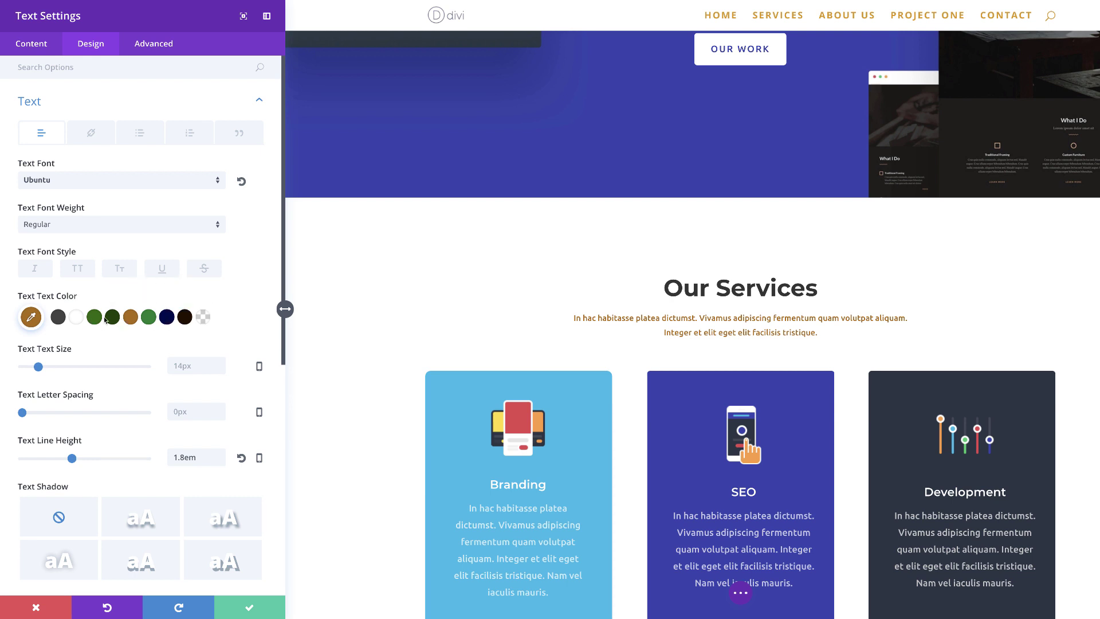
# Try dark green as the Our Services module's H1 heading text color and set it to the green #0c7c31 swatch.
pyautogui.scroll(-2, 214, 365)
pyautogui.scroll(-5, 215, 365)
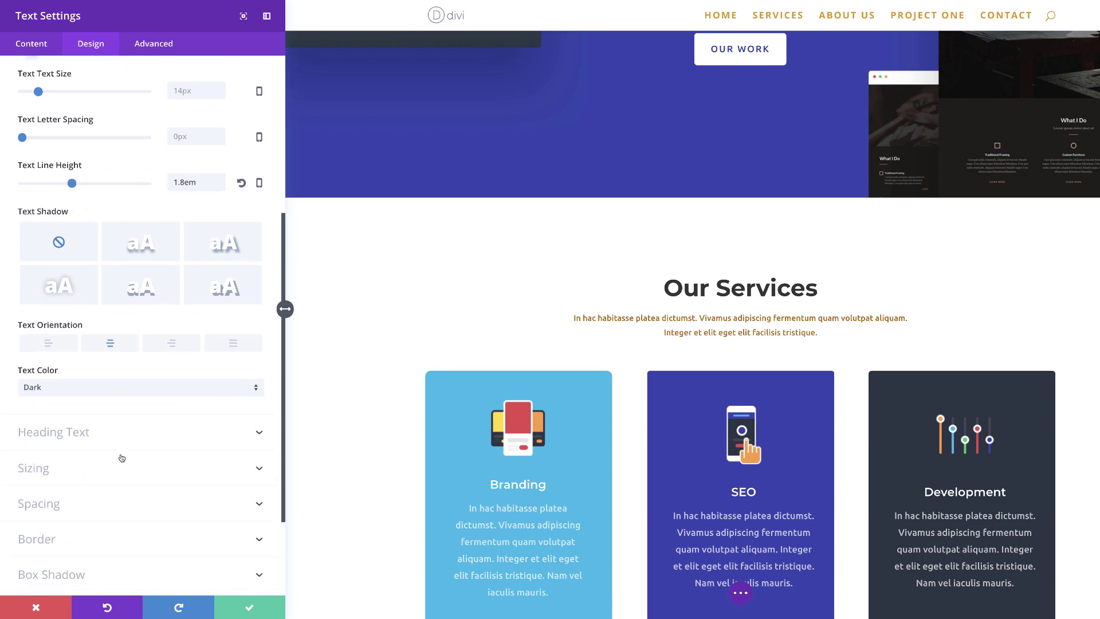
pyautogui.click(103, 437)
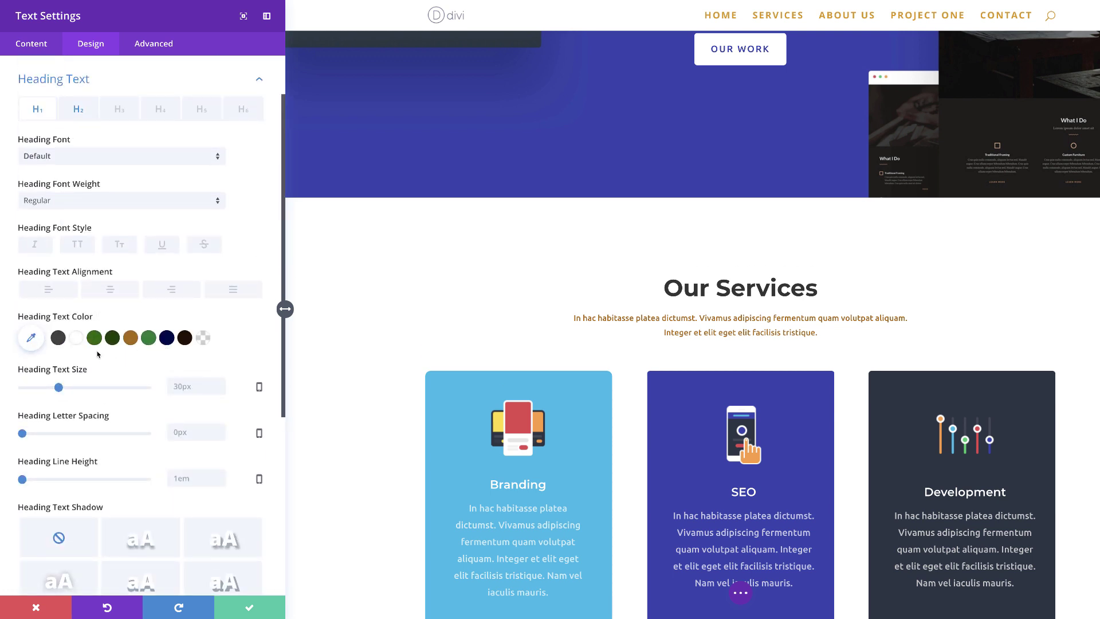
pyautogui.click(114, 339)
pyautogui.click(150, 337)
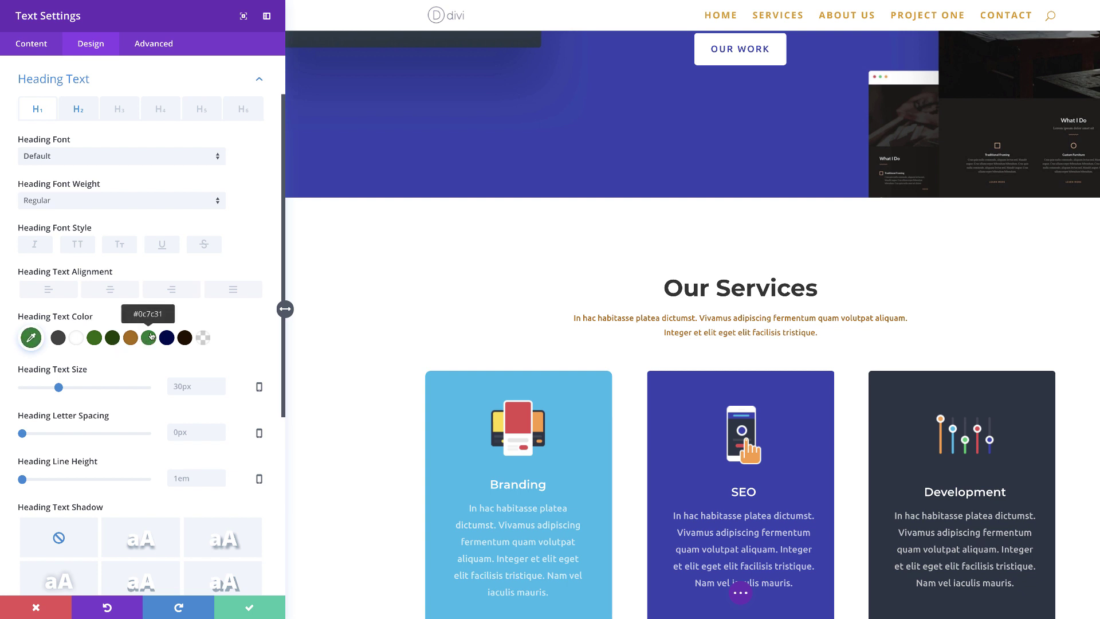
pyautogui.scroll(-5, 153, 367)
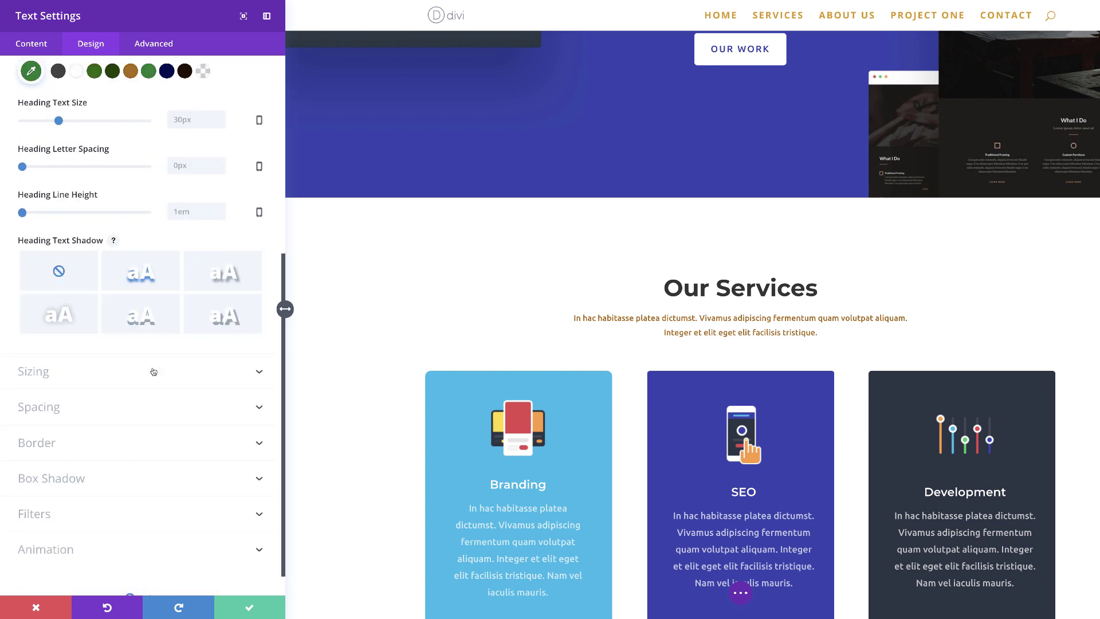
pyautogui.scroll(-1, 153, 372)
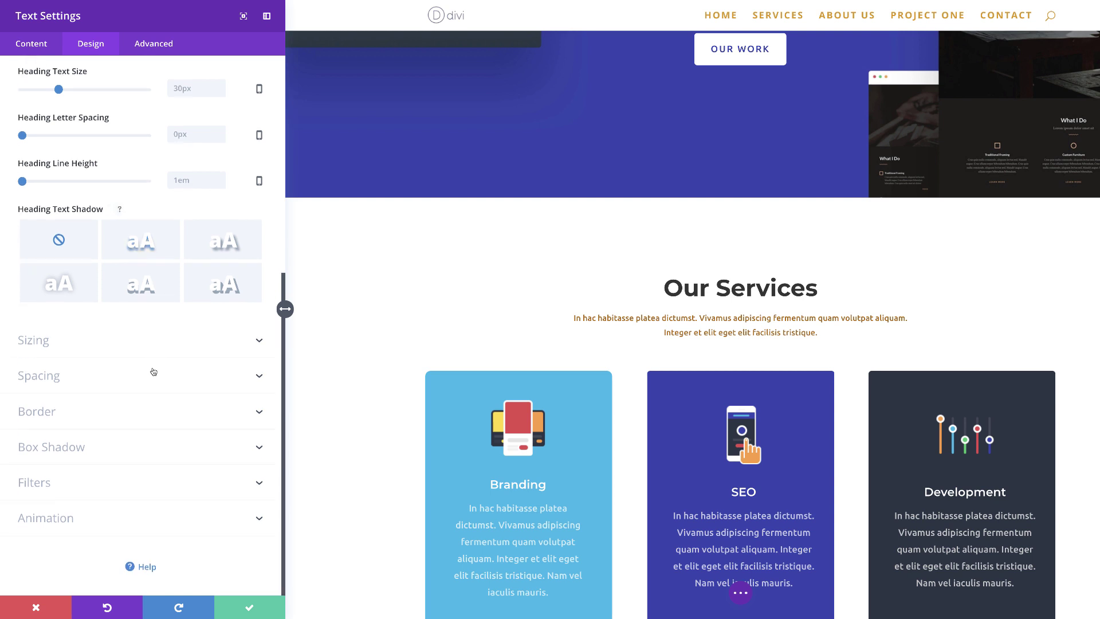
# Open the border options of the Our Services text module and leave its settings without saving.
pyautogui.click(59, 412)
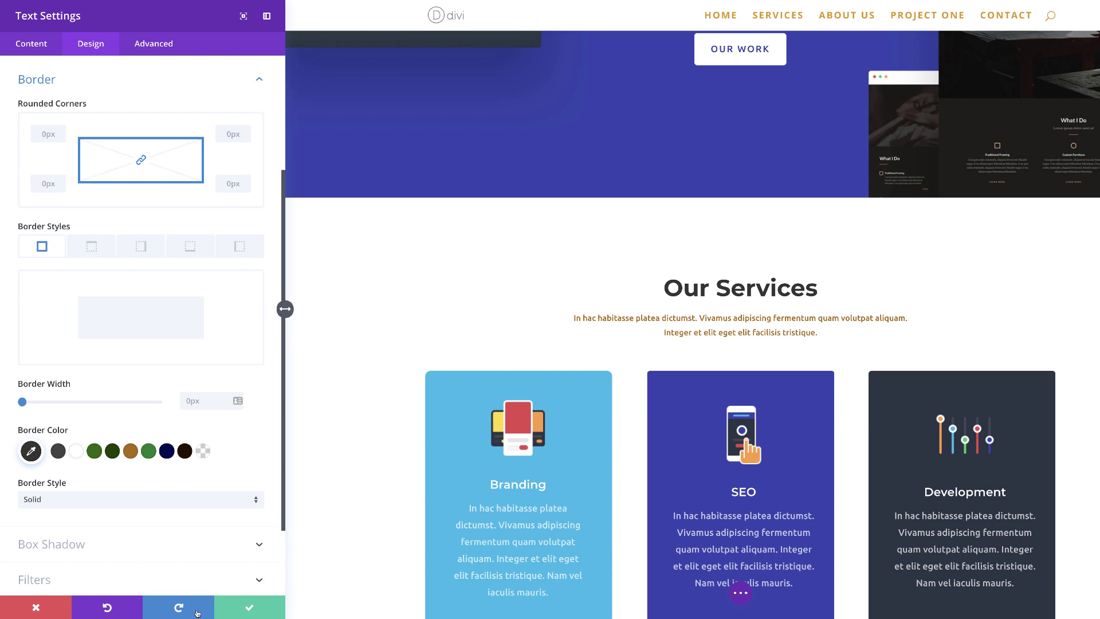
pyautogui.click(23, 613)
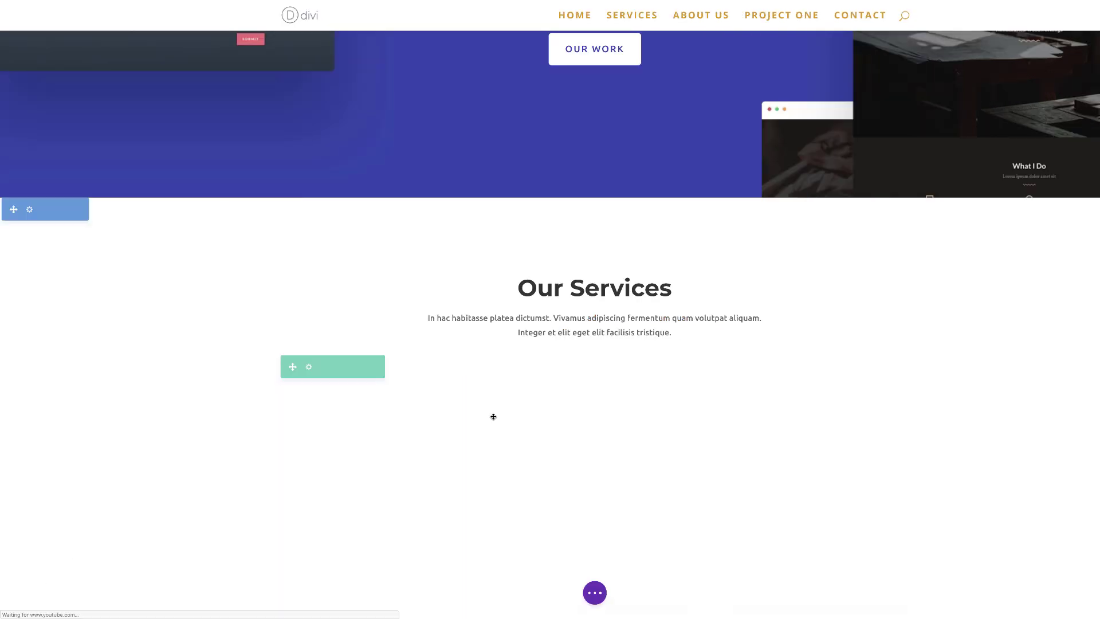
# Insert a regular section with a row of two equal columns below the client logos.
pyautogui.scroll(-4, 494, 202)
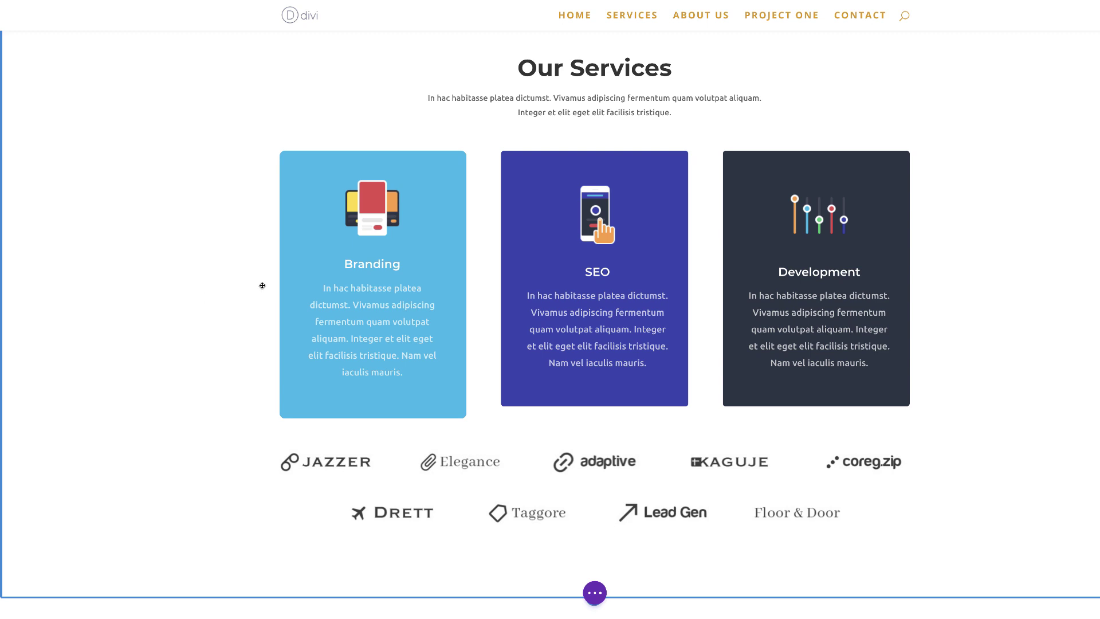
pyautogui.scroll(-3, 593, 355)
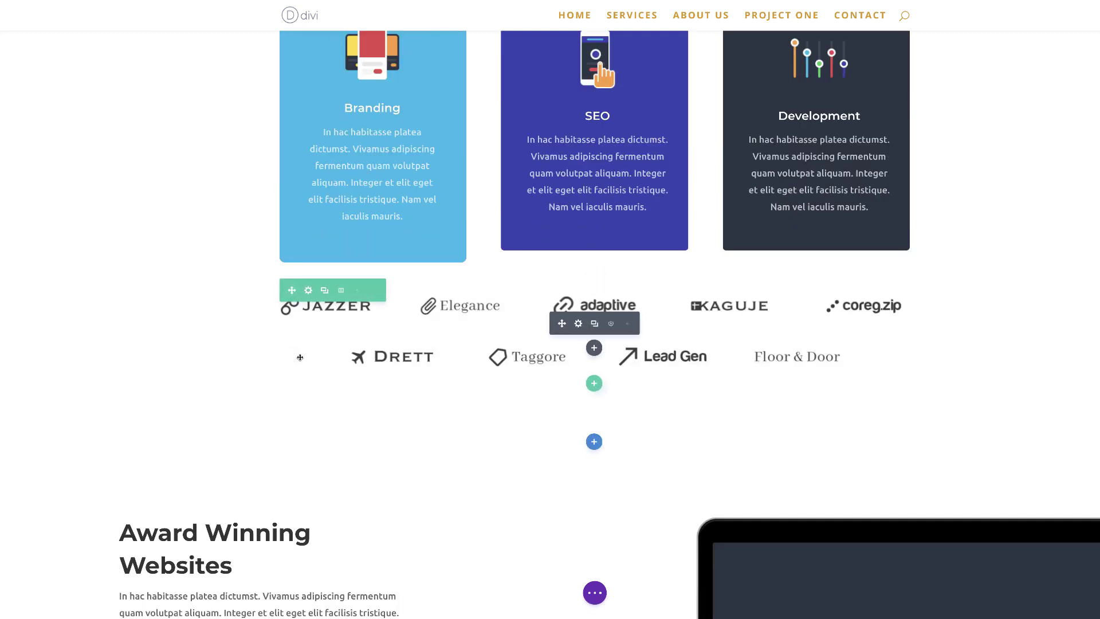
pyautogui.click(595, 443)
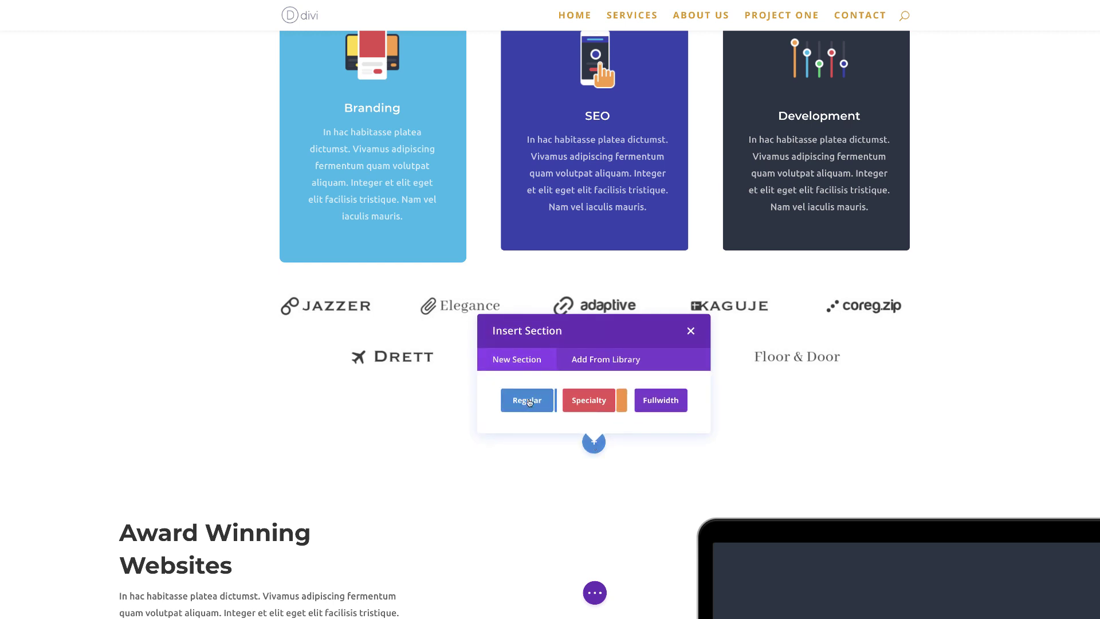
pyautogui.click(529, 403)
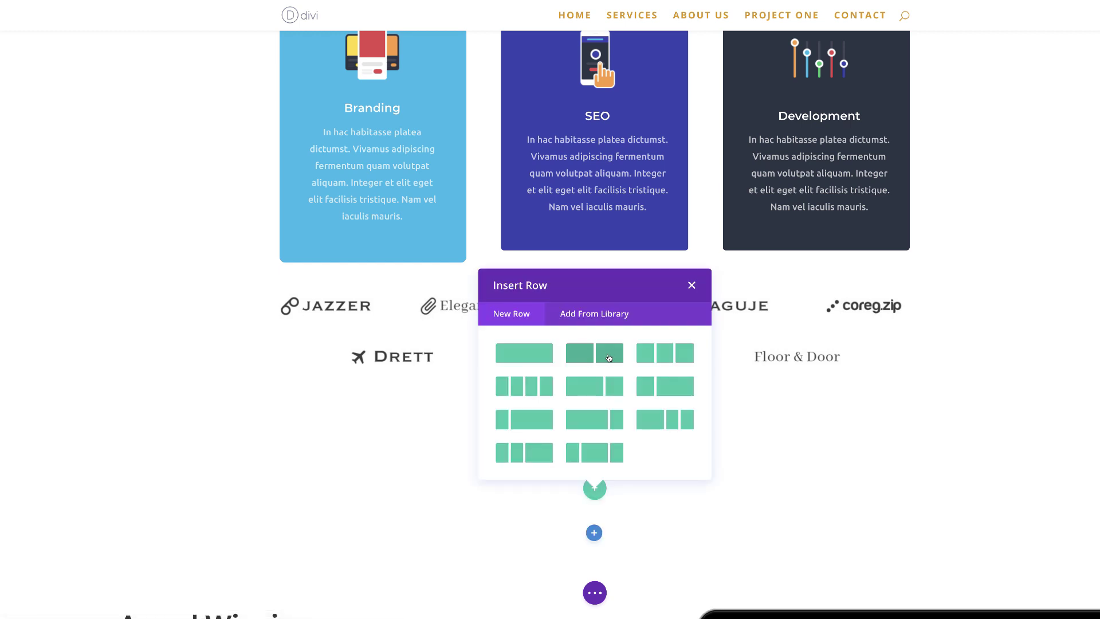
pyautogui.click(609, 358)
# Add a Video module to the row's first column and set its source to the YouTube video "What Really Happened to Need For Speed".
pyautogui.write('video')
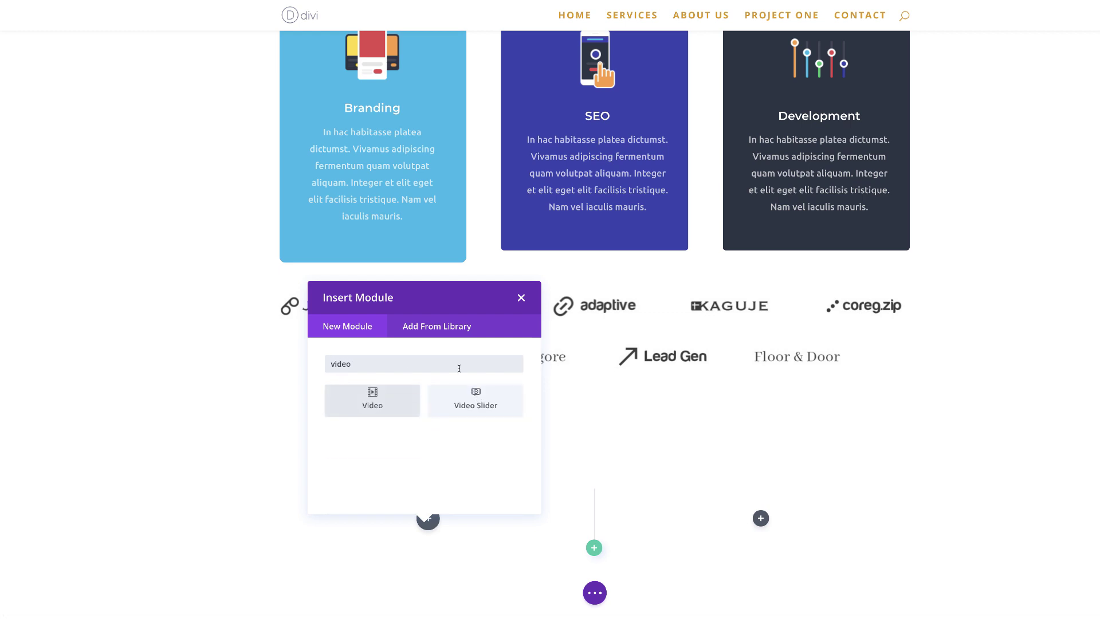
pyautogui.click(373, 401)
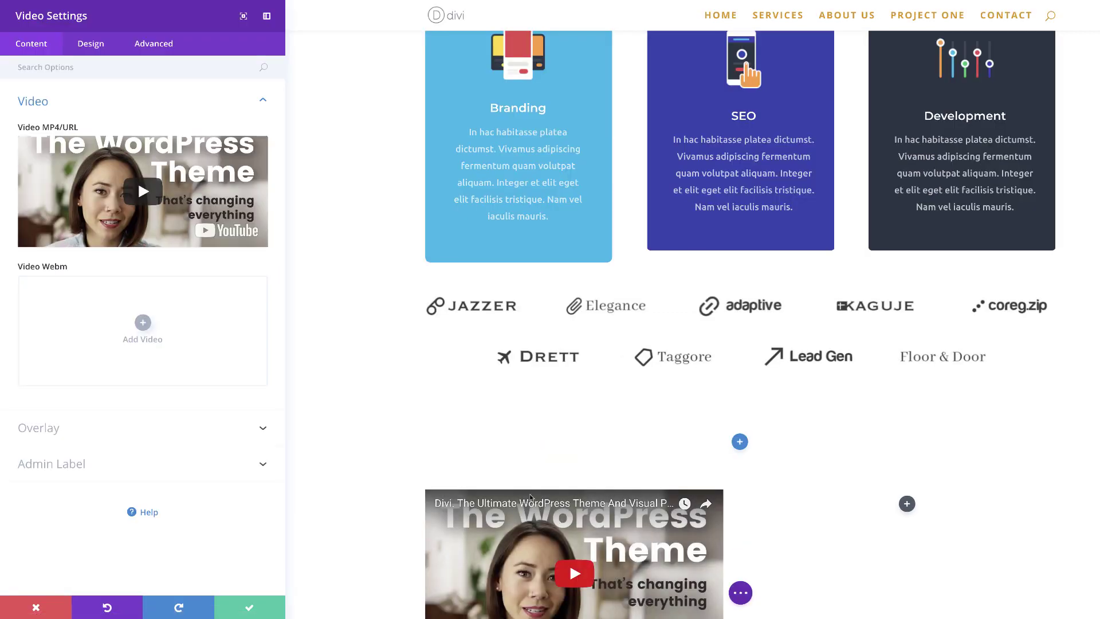
pyautogui.scroll(-3, 530, 497)
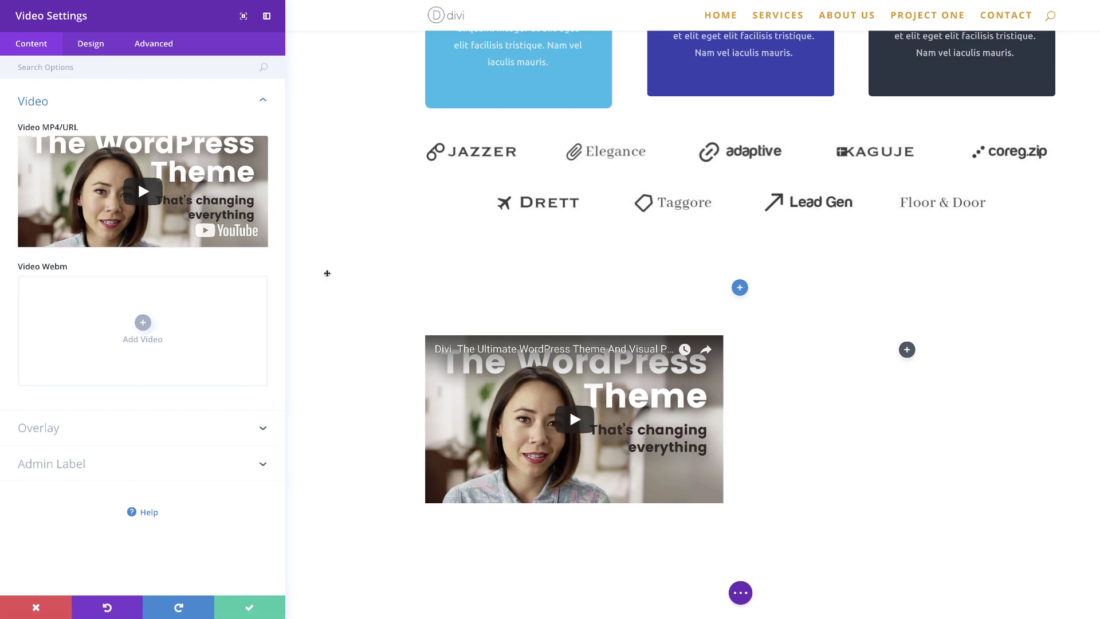
pyautogui.moveTo(240, 161)
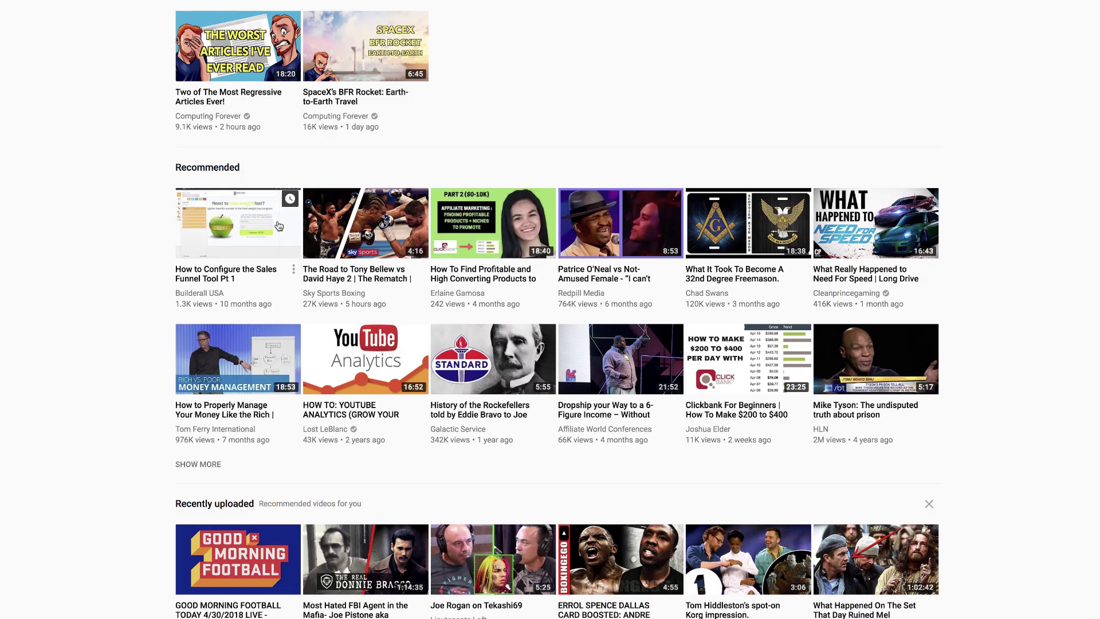
pyautogui.moveTo(250, 44)
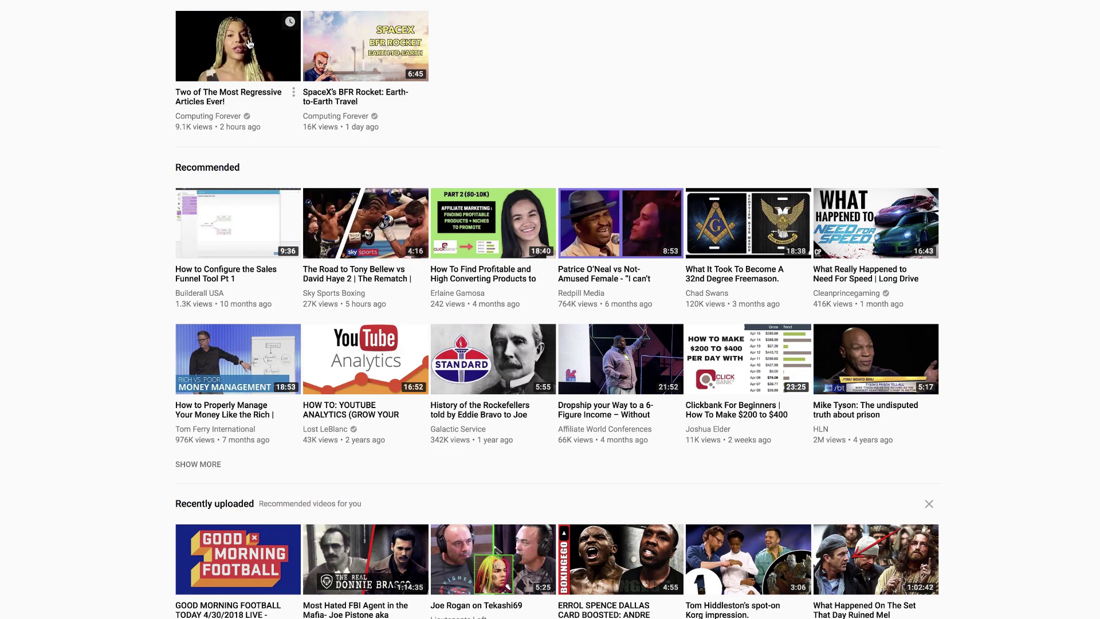
pyautogui.click(874, 226)
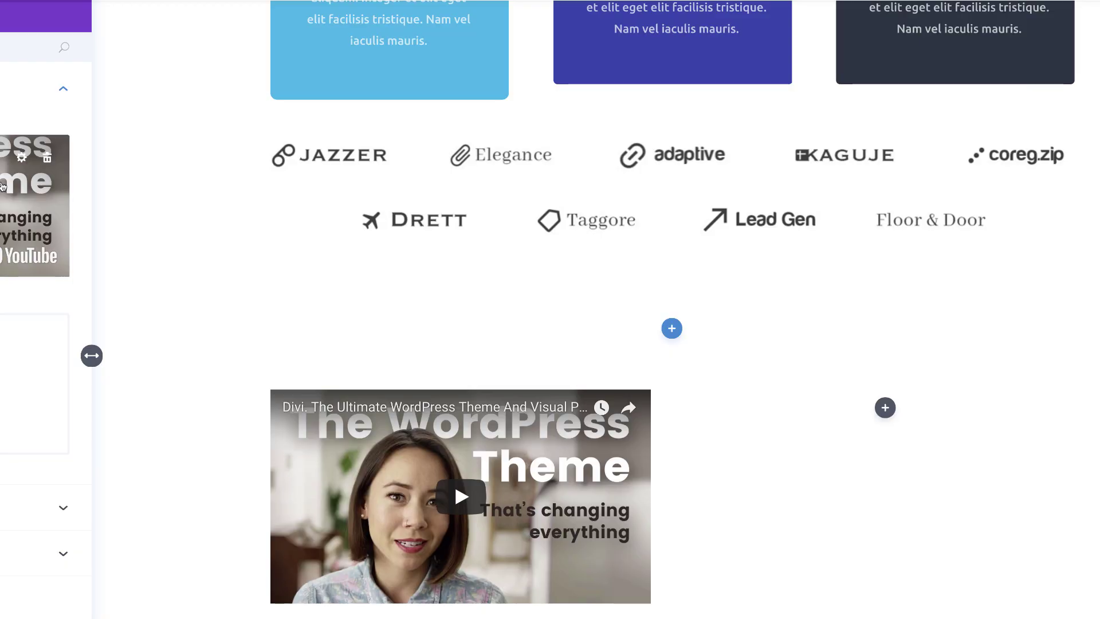
pyautogui.click(23, 160)
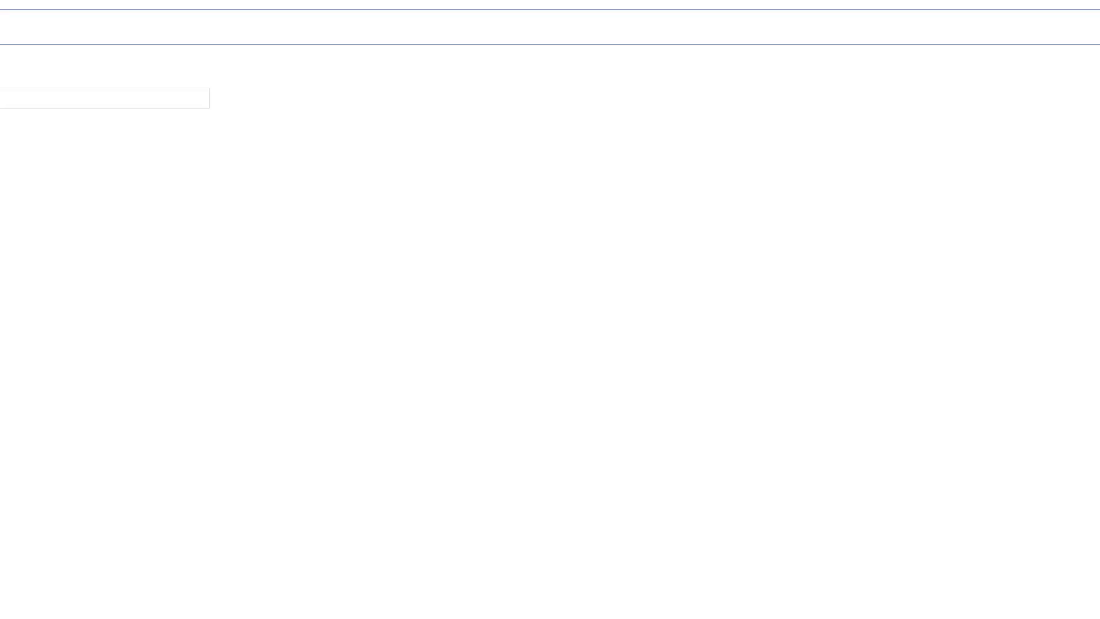
pyautogui.write('youtube.com/watch?v=2mKrRSa-b6o')
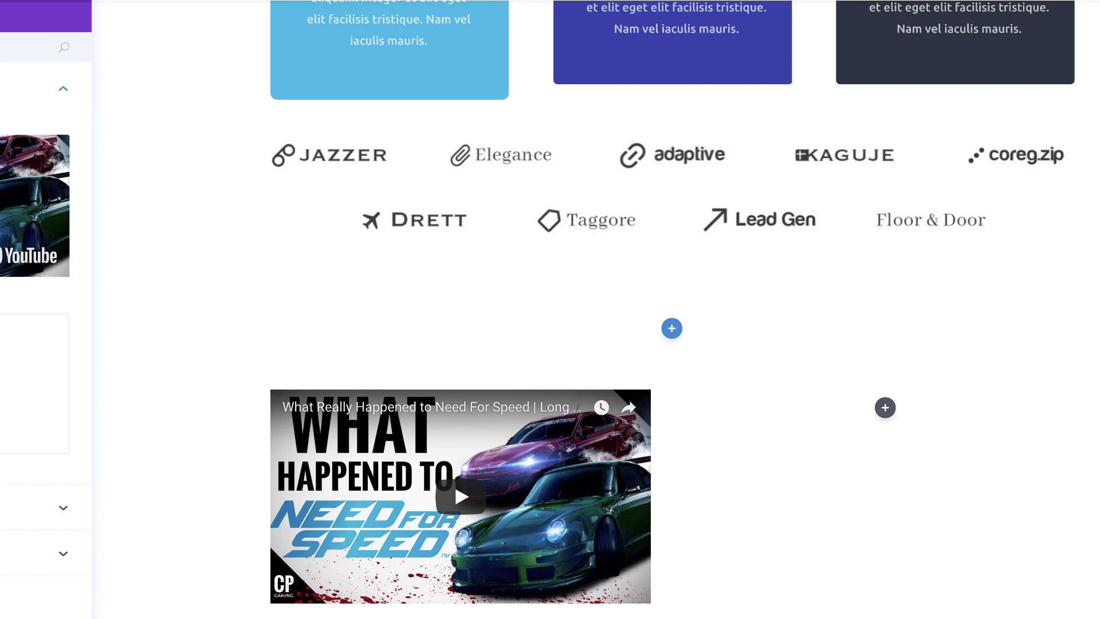
# Add an Image module to the empty second column, using the dark laptop picture with the red triangle logo from the media library.
pyautogui.moveTo(91, 356)
pyautogui.moveTo(34, 184)
pyautogui.click(699, 408)
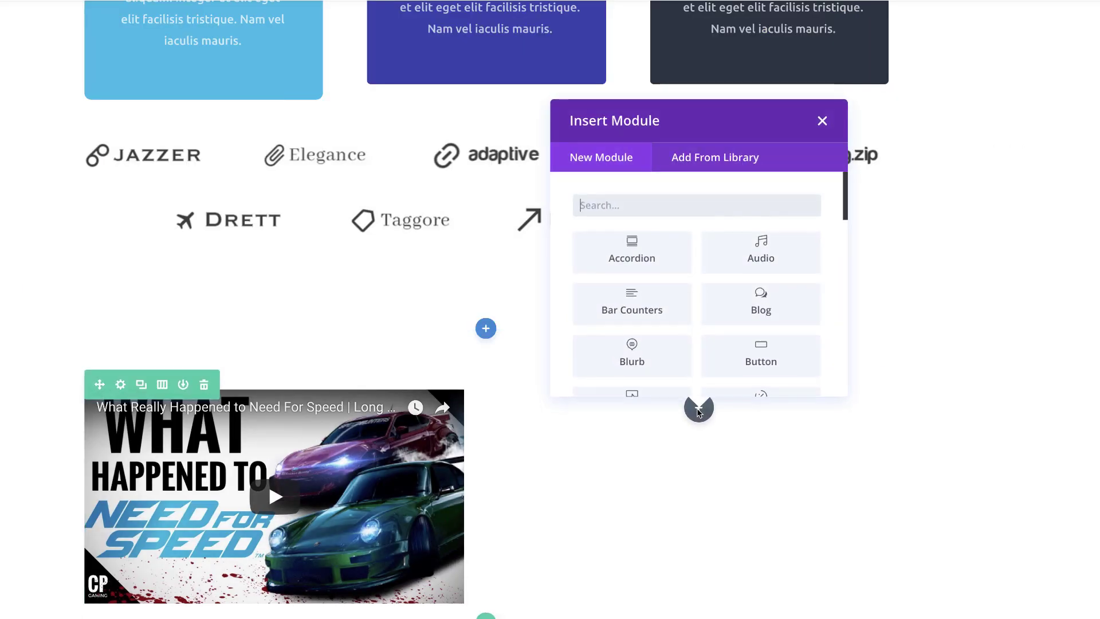
pyautogui.write('image')
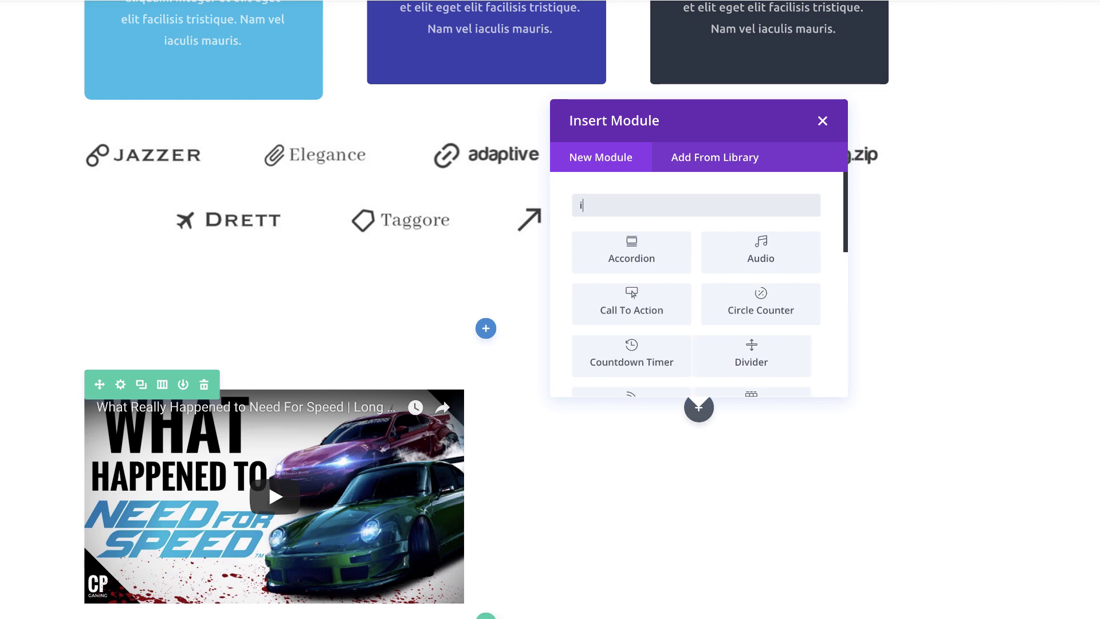
pyautogui.click(631, 251)
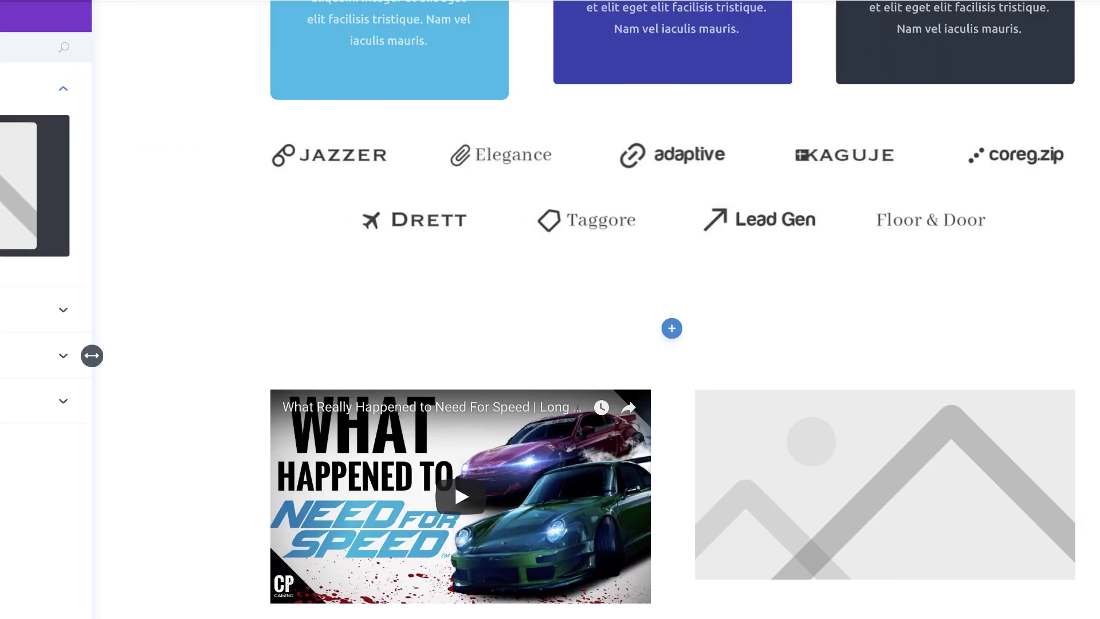
pyautogui.click(37, 178)
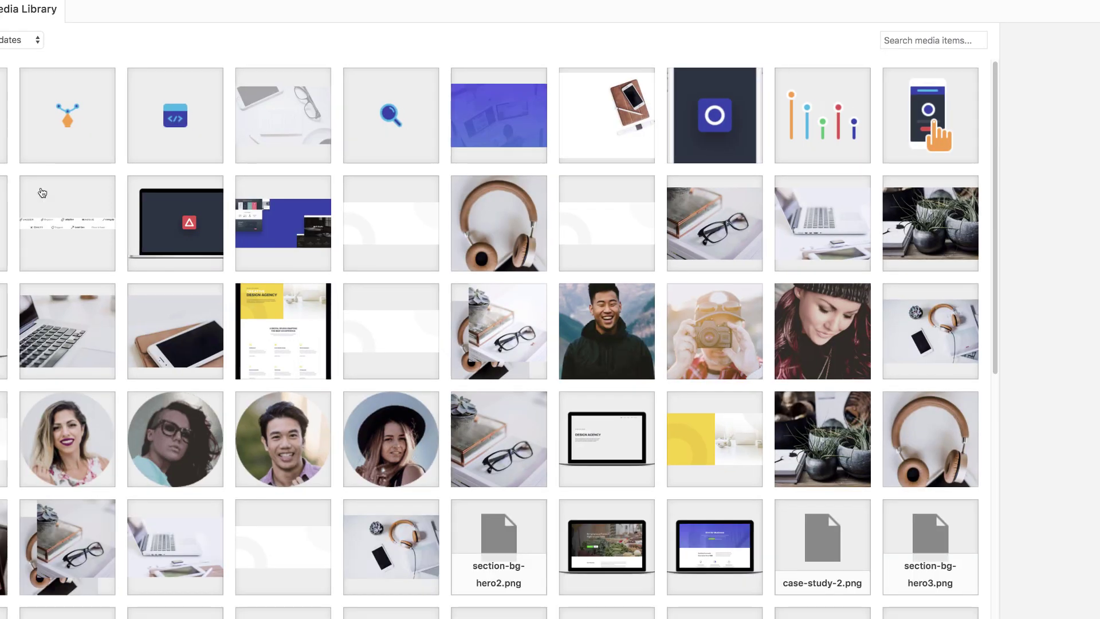
pyautogui.click(196, 252)
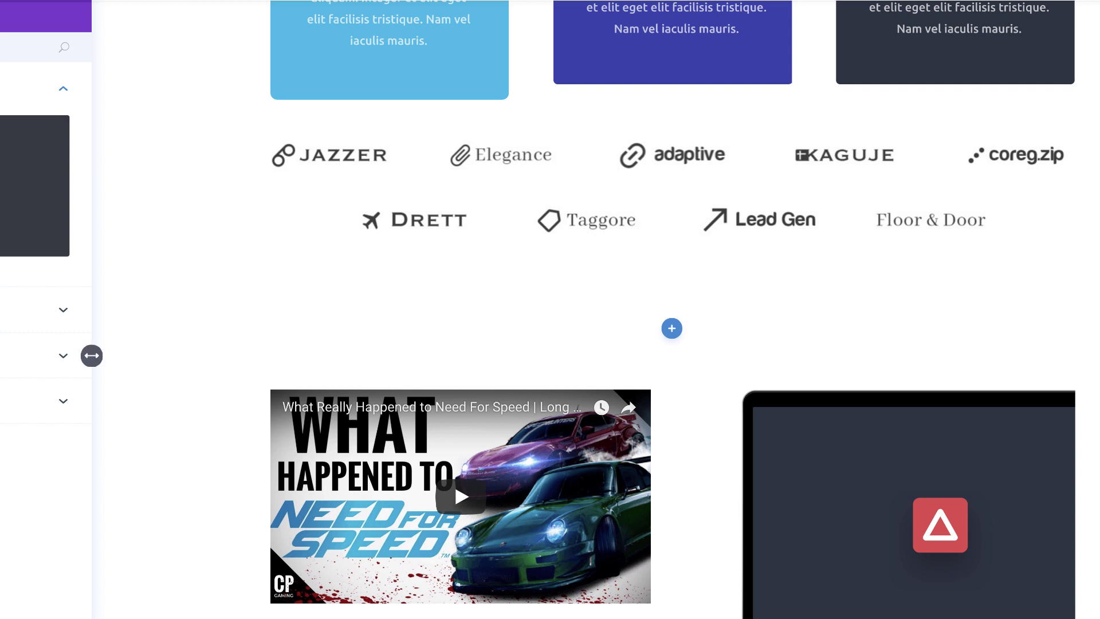
# Remove the video and image section and insert a regular section with a one-column row below the client logos.
pyautogui.click(92, 356)
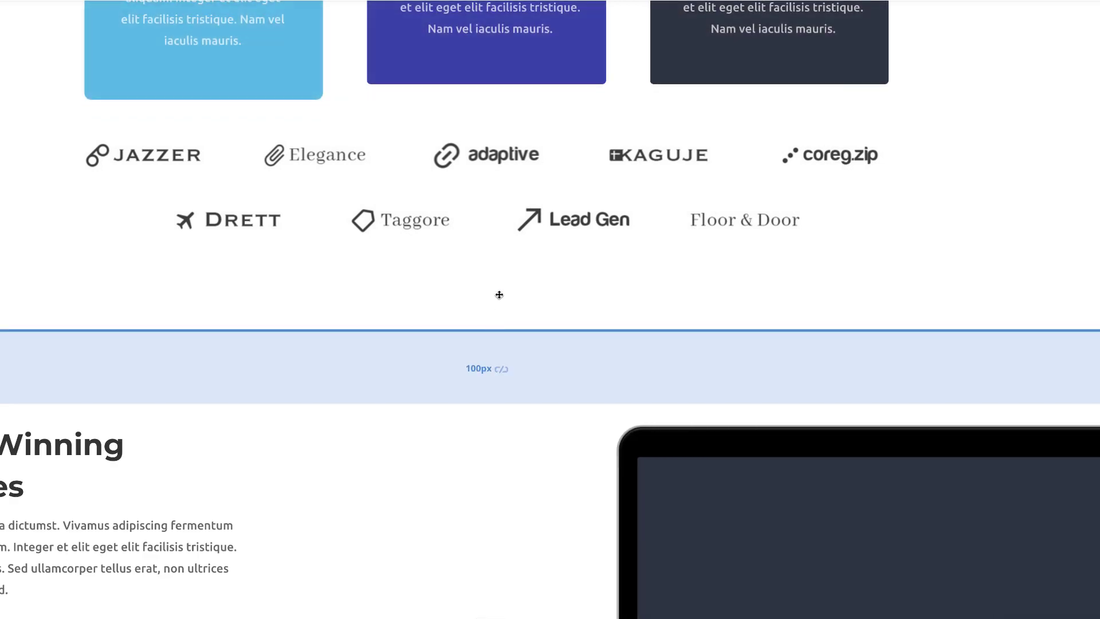
pyautogui.click(486, 328)
pyautogui.click(417, 283)
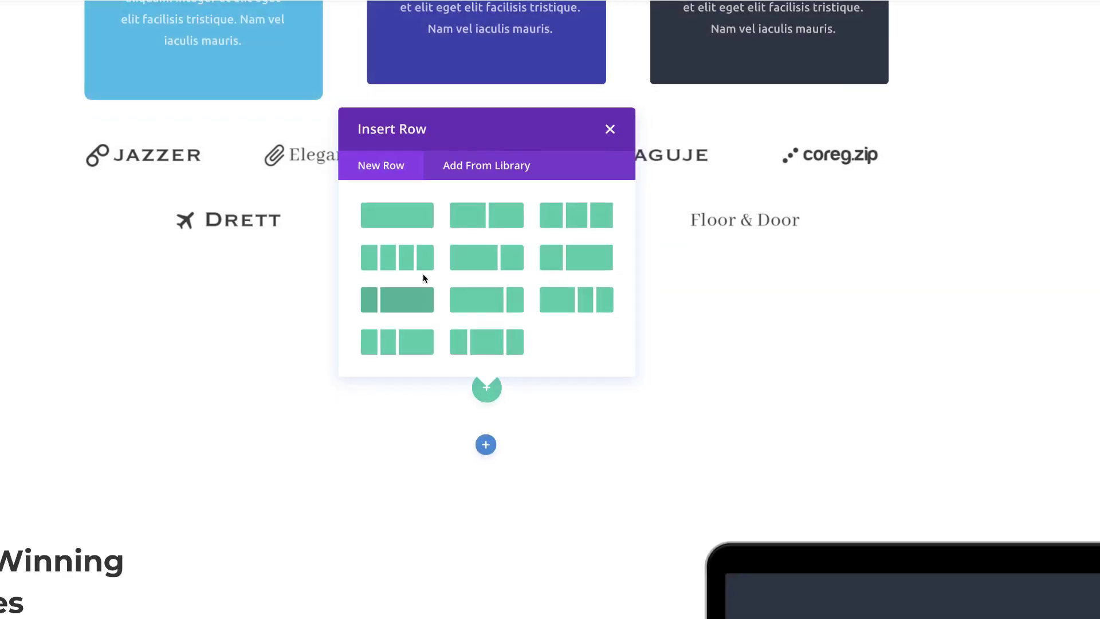
pyautogui.click(417, 224)
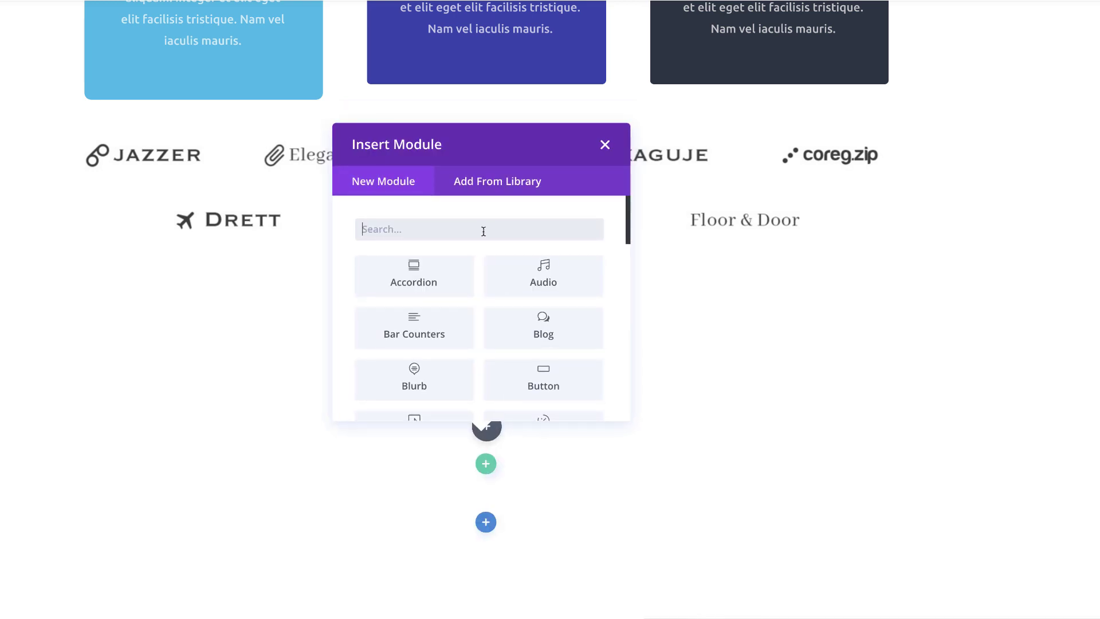
# Add a Gallery module to the row and select the home-office-05, home-office-12, home-office-10-1 and home-office-08 photos for it.
pyautogui.write('gall')
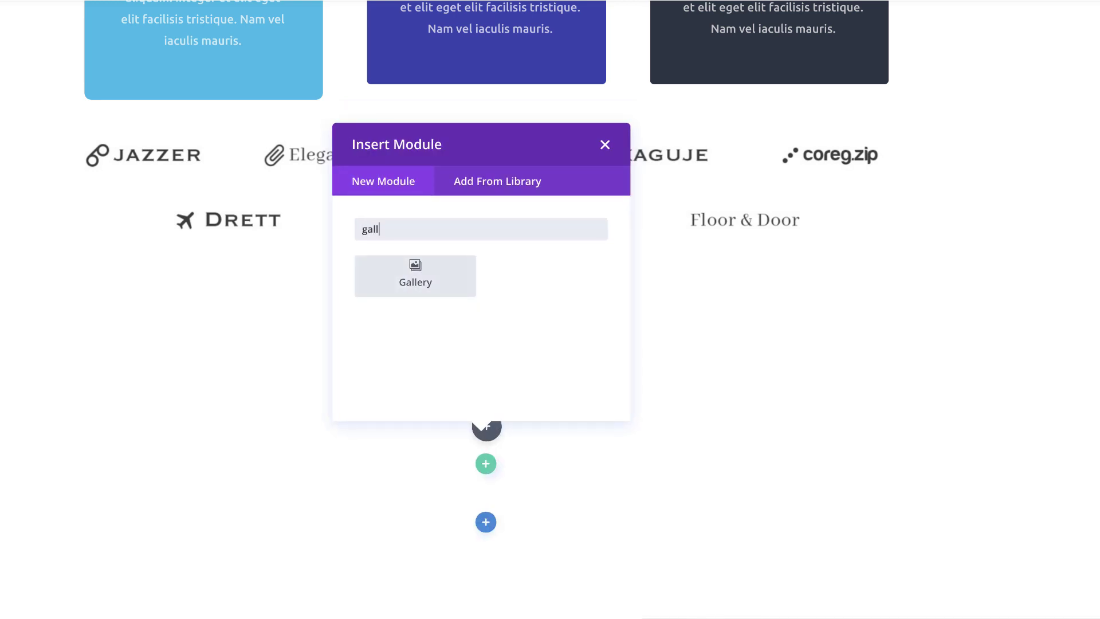
pyautogui.click(462, 282)
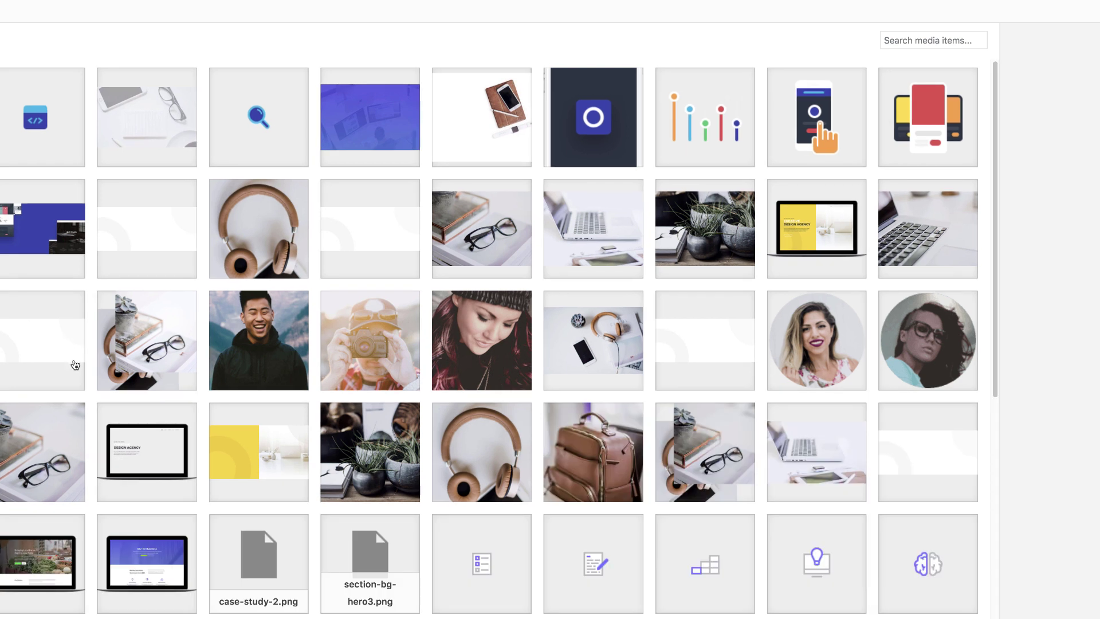
pyautogui.click(728, 245)
pyautogui.keyDown('shift'); pyautogui.click(618, 243); pyautogui.keyUp('shift')
pyautogui.keyDown('shift'); pyautogui.click(515, 241); pyautogui.keyUp('shift')
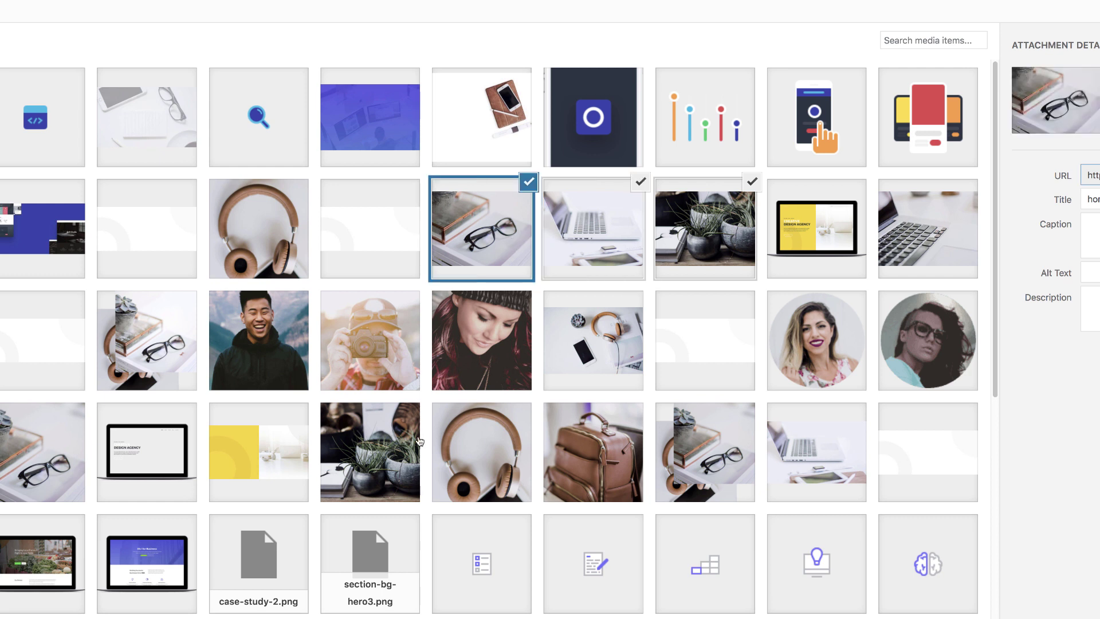
pyautogui.keyDown('shift'); pyautogui.click(384, 457); pyautogui.keyUp('shift')
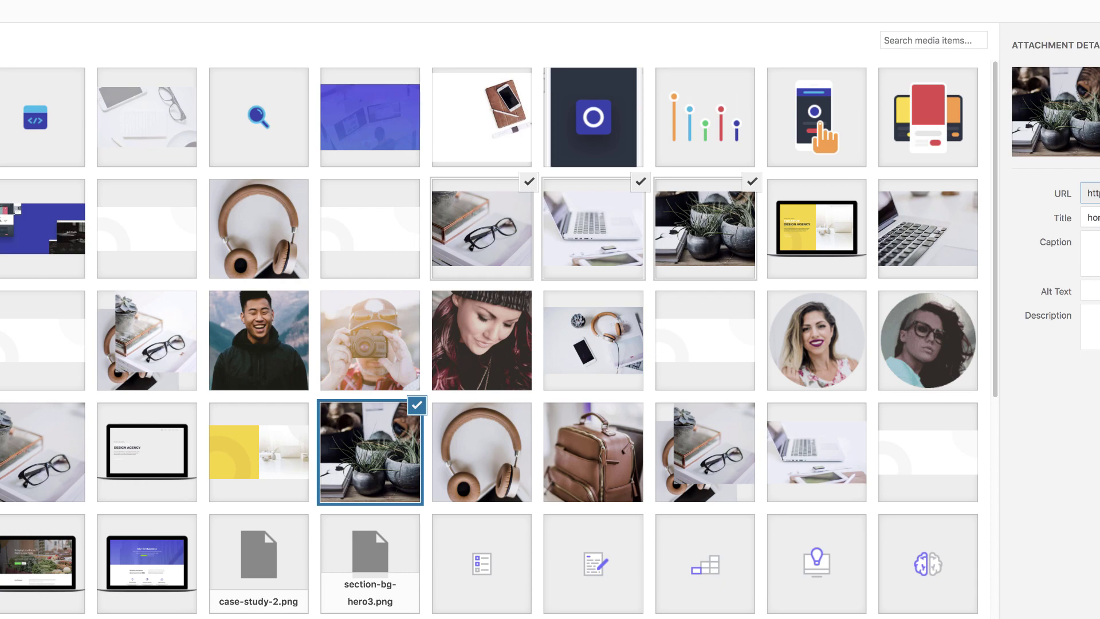
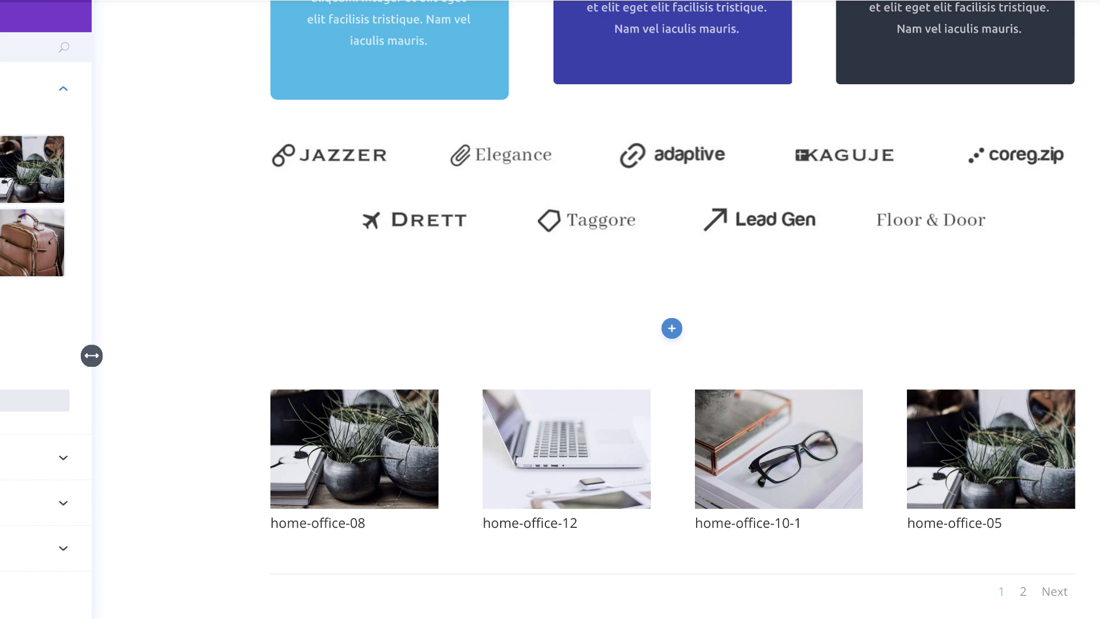
# Hide the gallery's image titles and pagination and round its image corners to 4px.
pyautogui.scroll(-1, 270, 381)
pyautogui.scroll(-2, 272, 384)
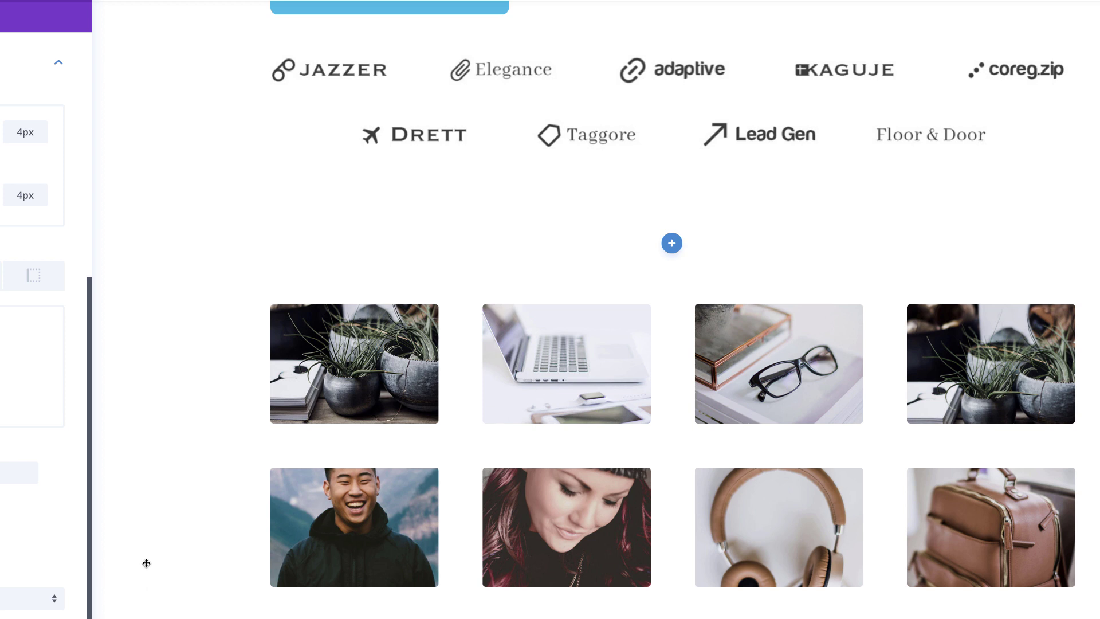
pyautogui.moveTo(92, 356)
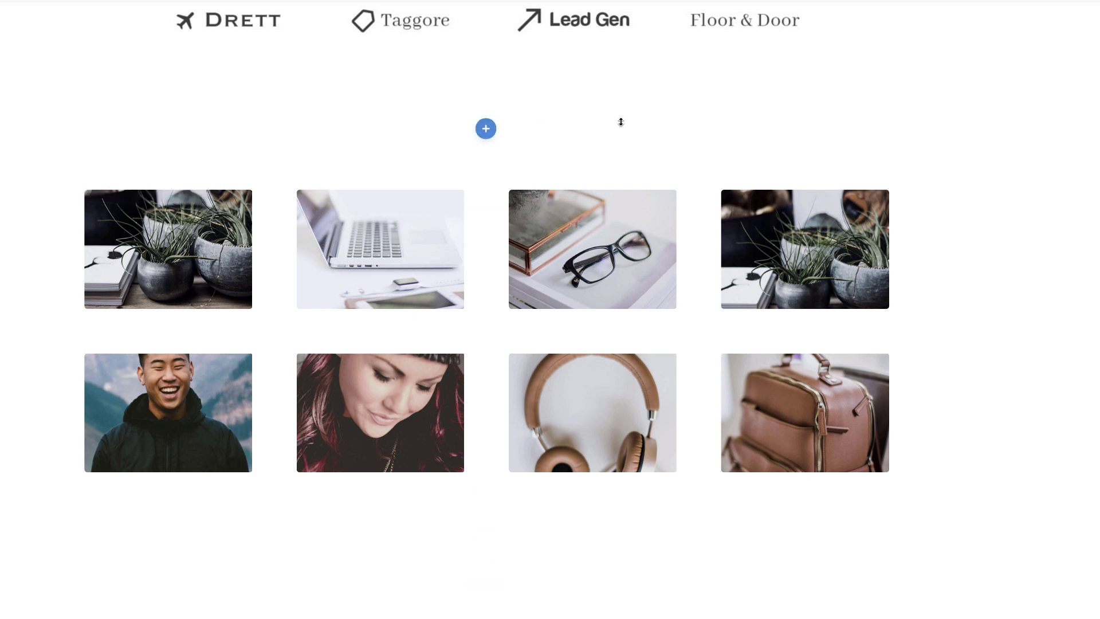
# Insert a regular section with a one-column row below the Full Service Web Design Agency hero and add an Image module to it.
pyautogui.scroll(10, 620, 122)
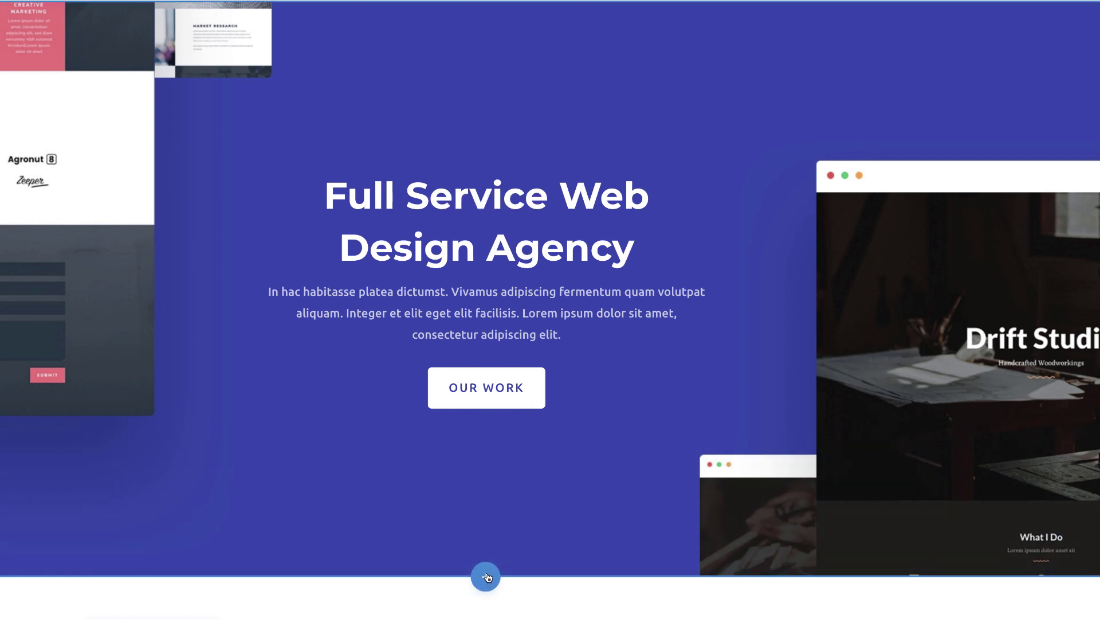
pyautogui.click(487, 577)
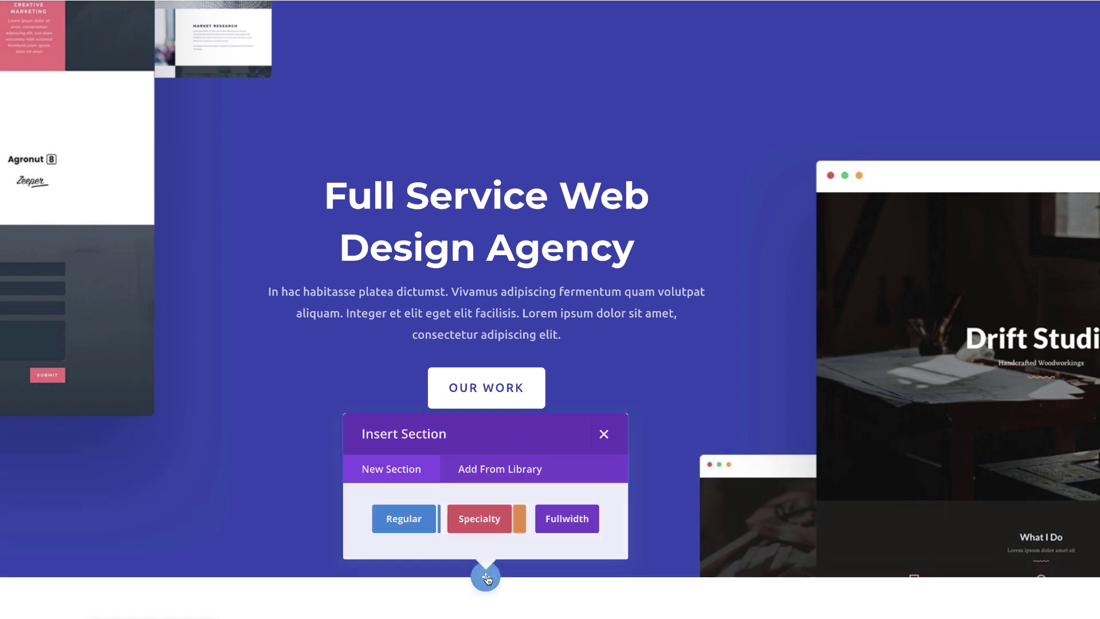
pyautogui.click(406, 527)
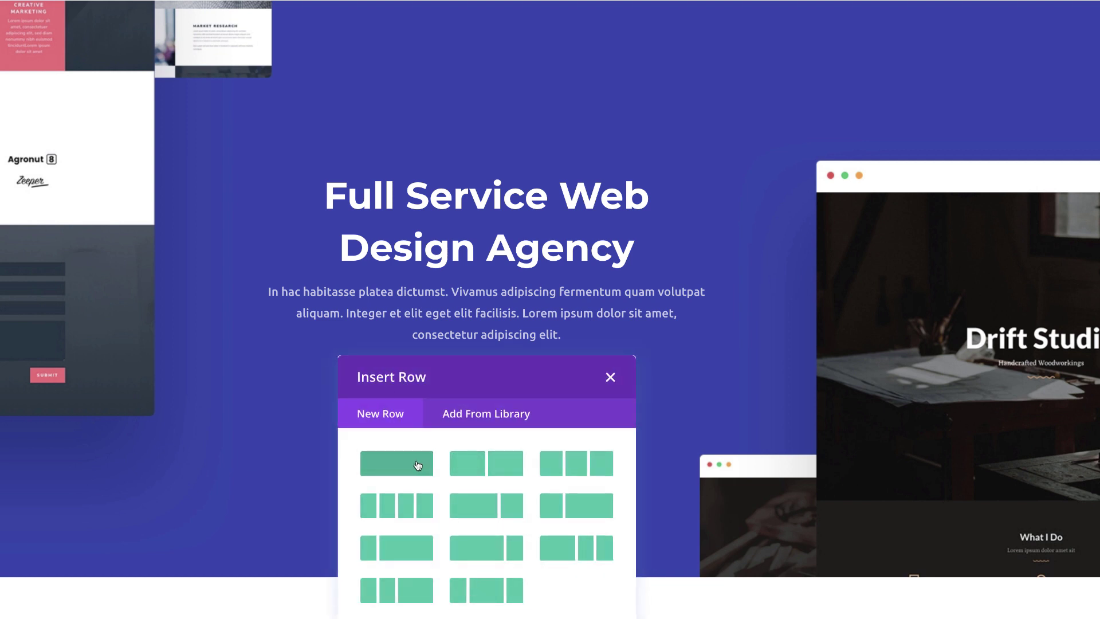
pyautogui.click(417, 465)
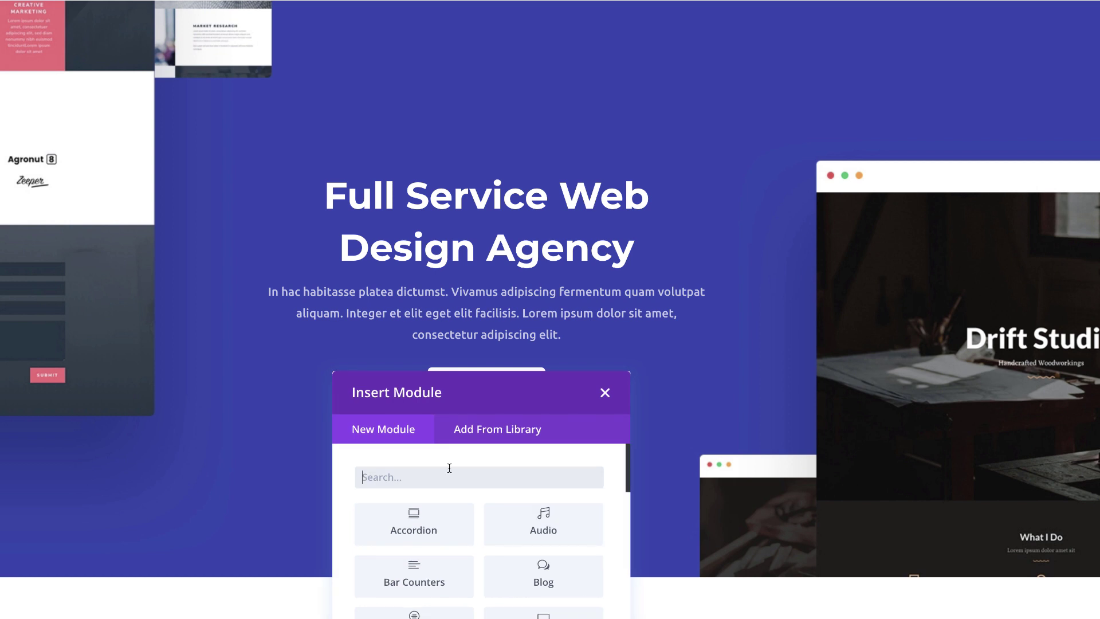
pyautogui.write('image')
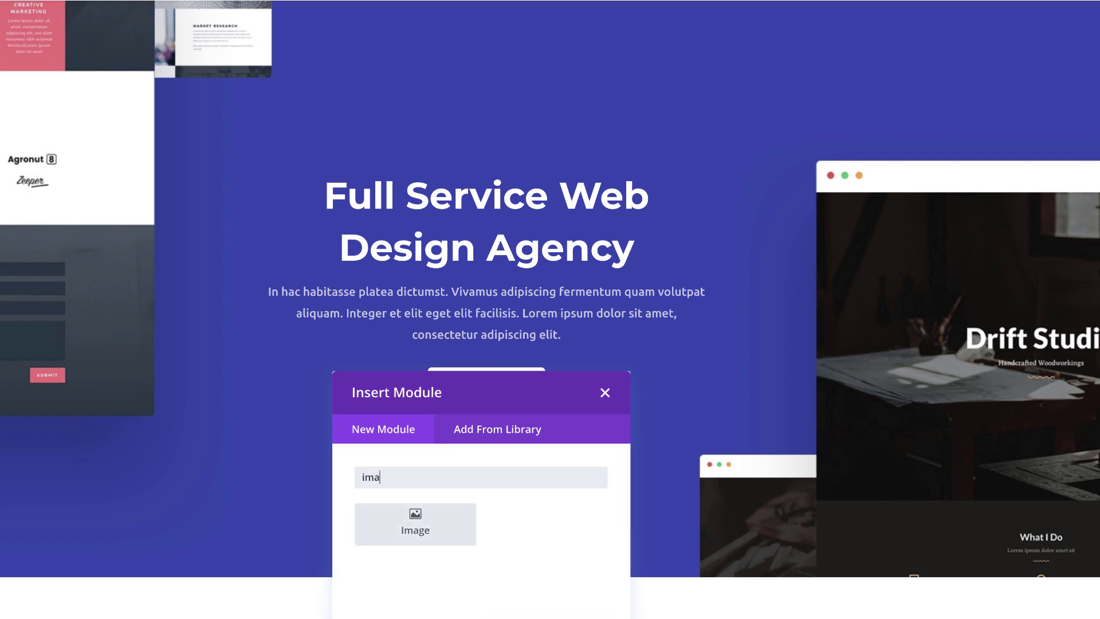
pyautogui.click(418, 539)
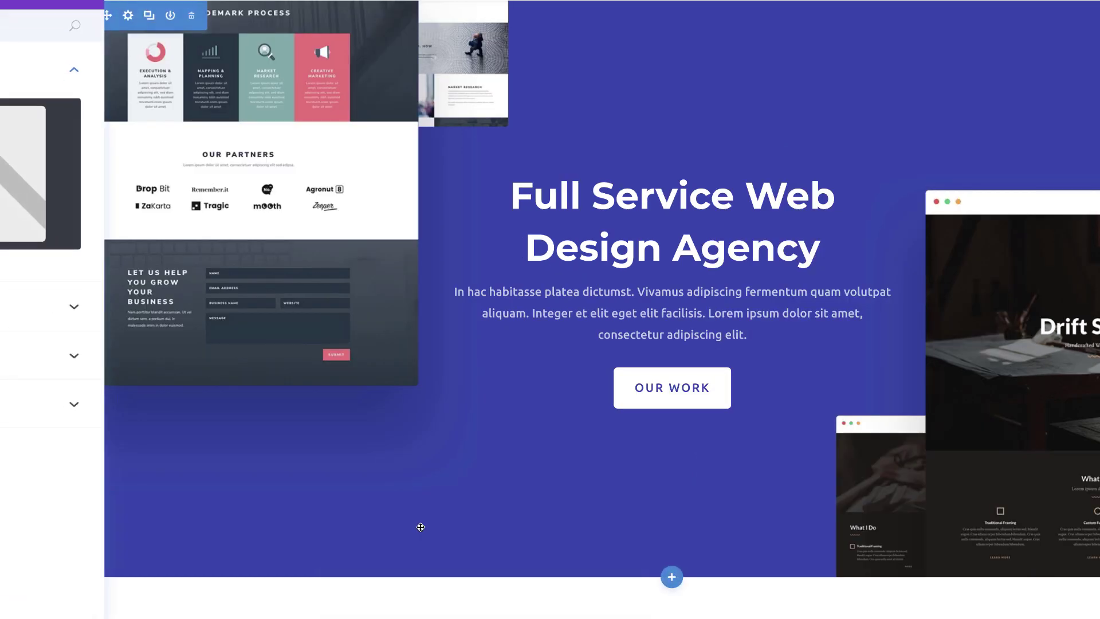
# Insert a three-column row below the placeholder image and add a Blurb module to its first column.
pyautogui.scroll(-5, 428, 466)
pyautogui.scroll(-5, 427, 469)
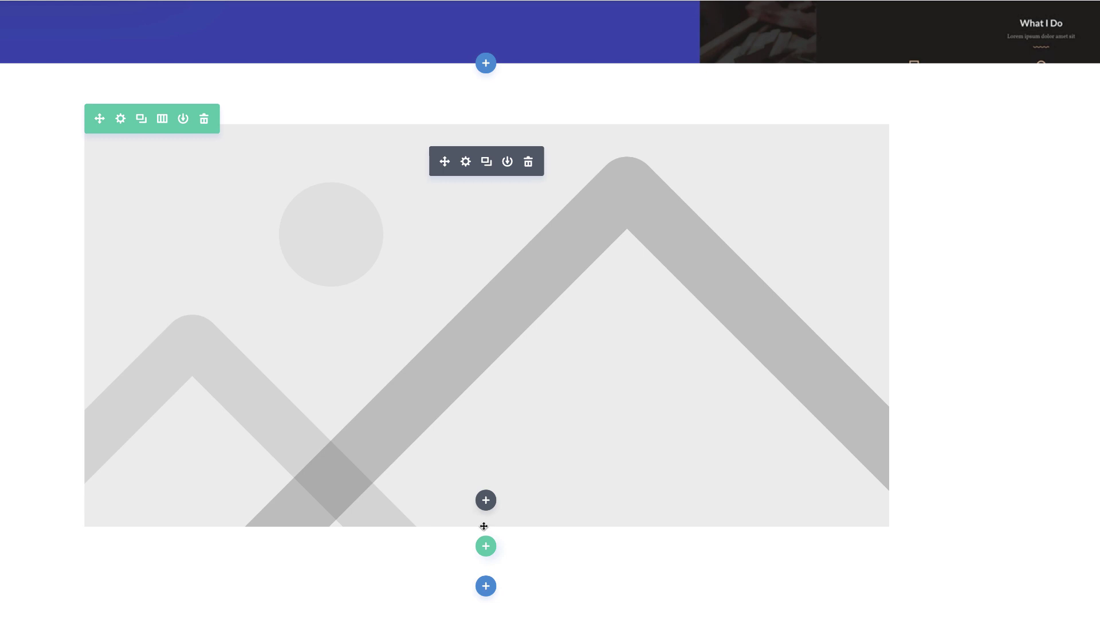
pyautogui.click(485, 546)
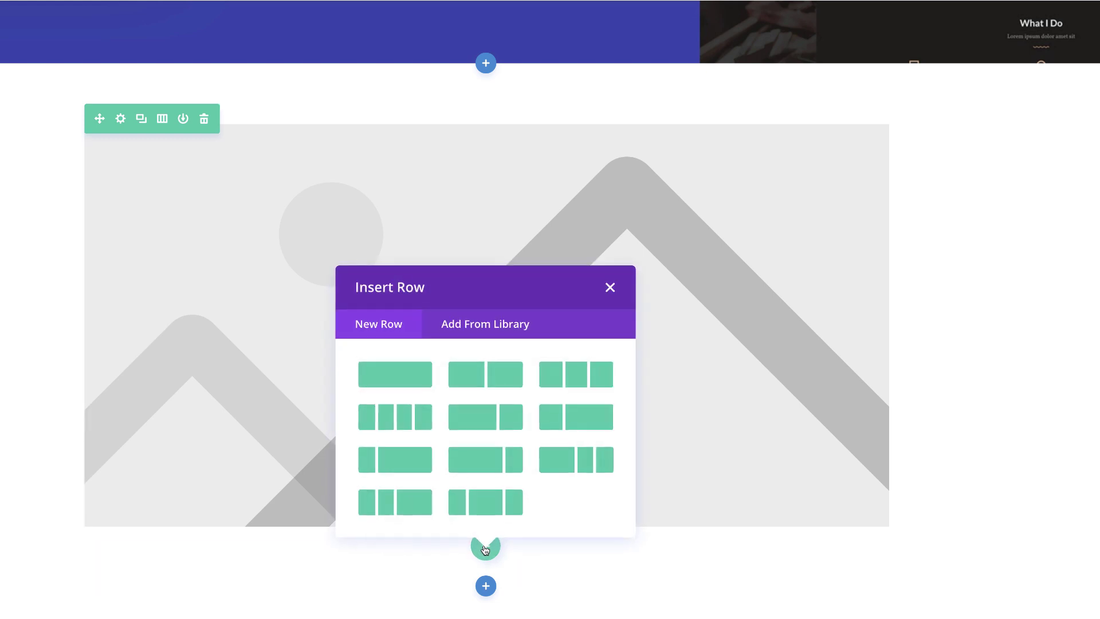
pyautogui.click(582, 384)
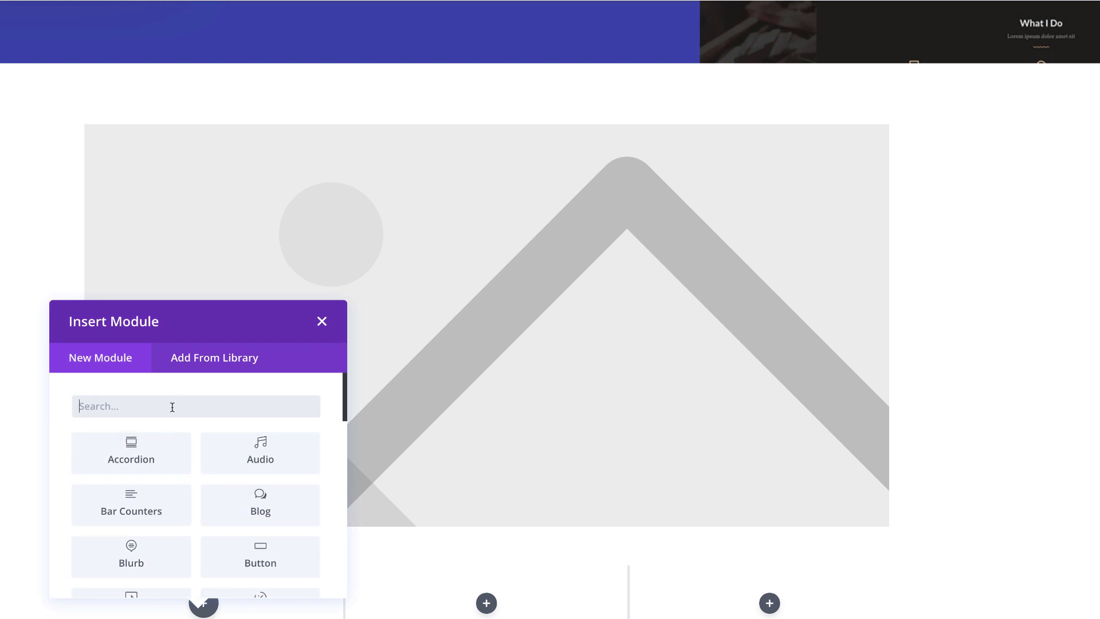
pyautogui.write('blur')
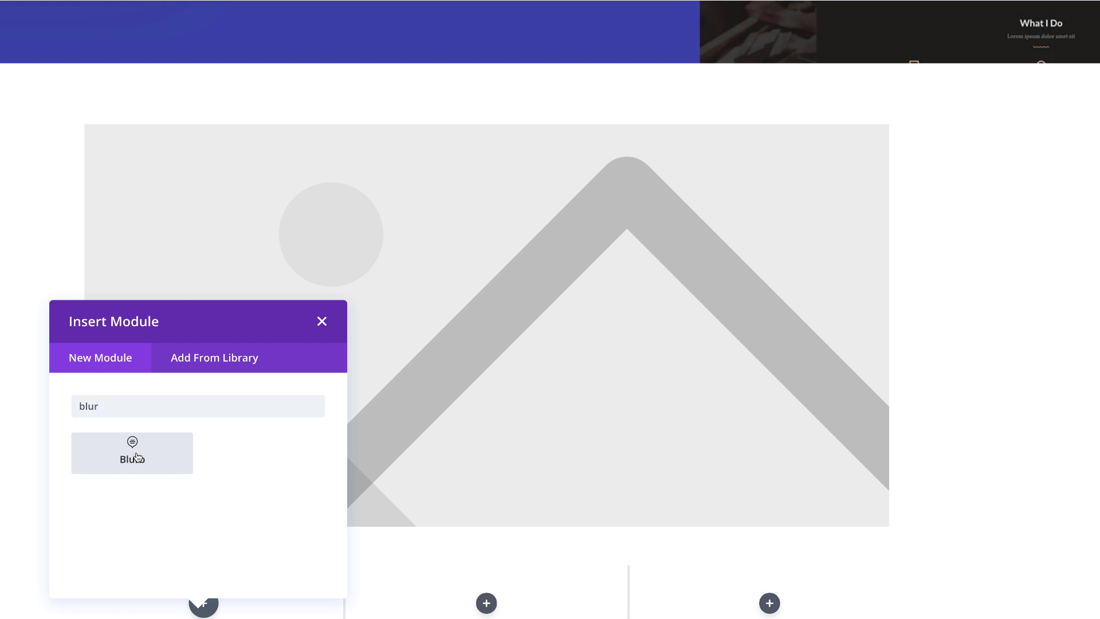
pyautogui.click(143, 448)
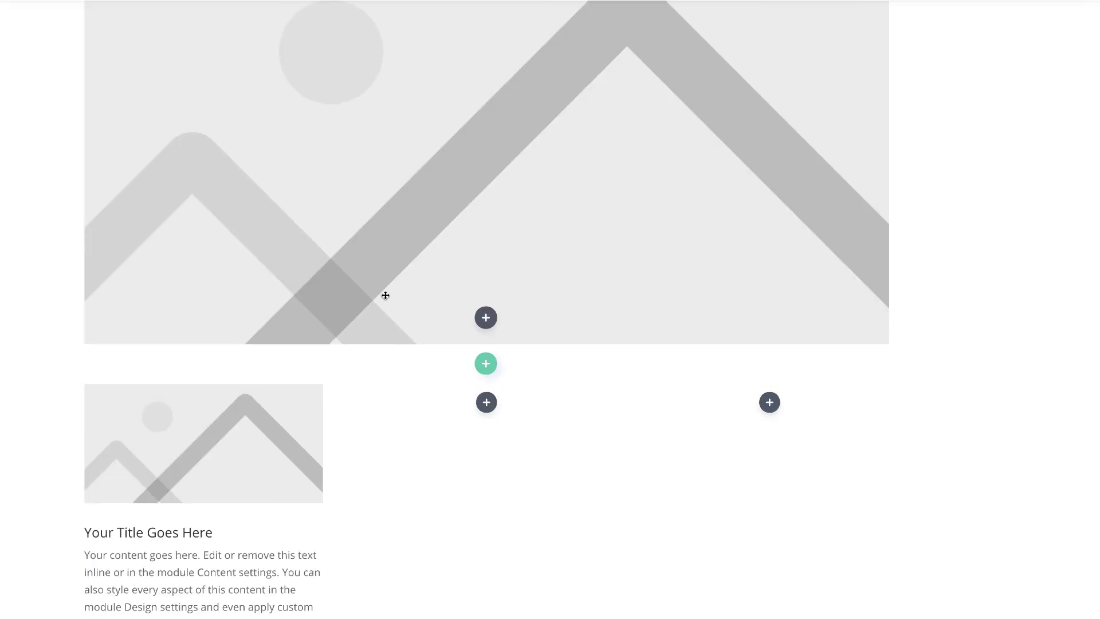
# Place a copy of the blurb in the row's second column and add a Video module to the third.
pyautogui.moveTo(368, 423)
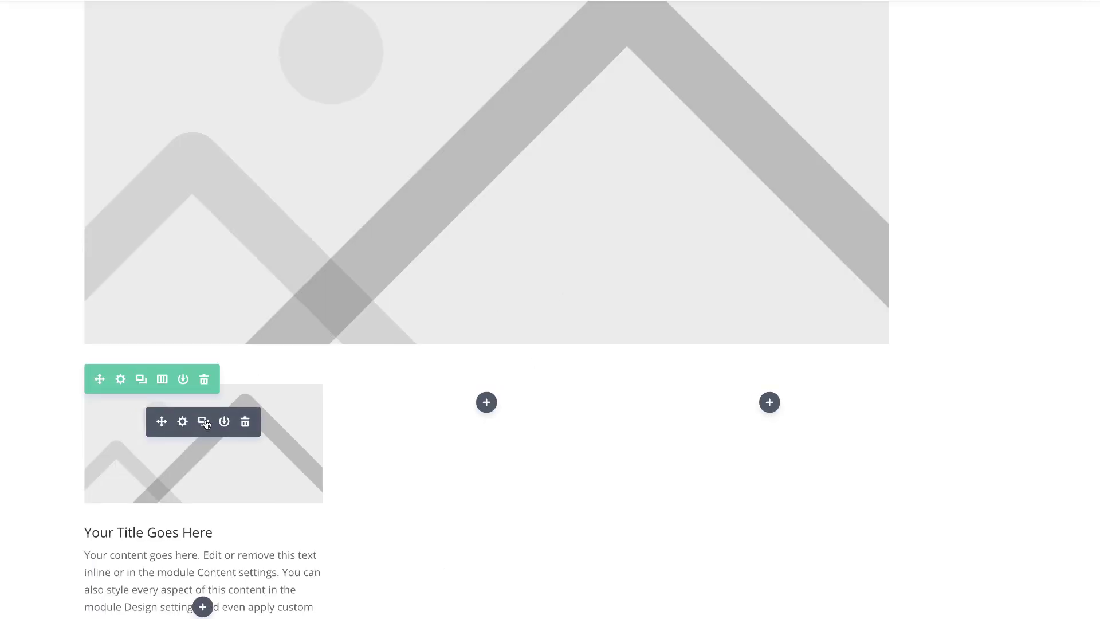
pyautogui.moveTo(162, 421); pyautogui.dragTo(562, 439)
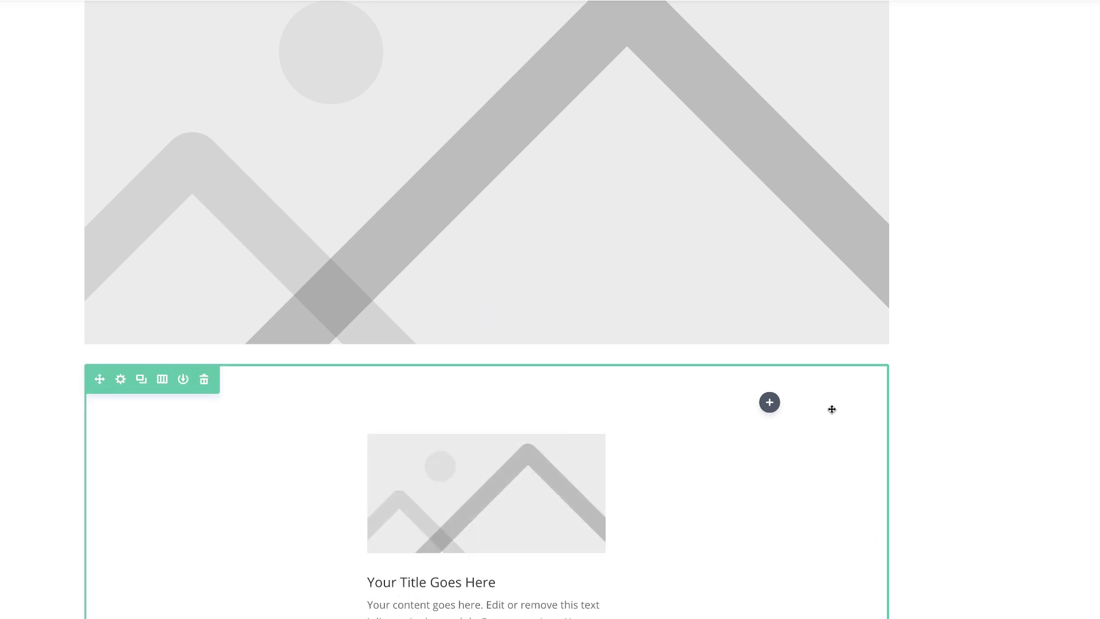
pyautogui.click(769, 402)
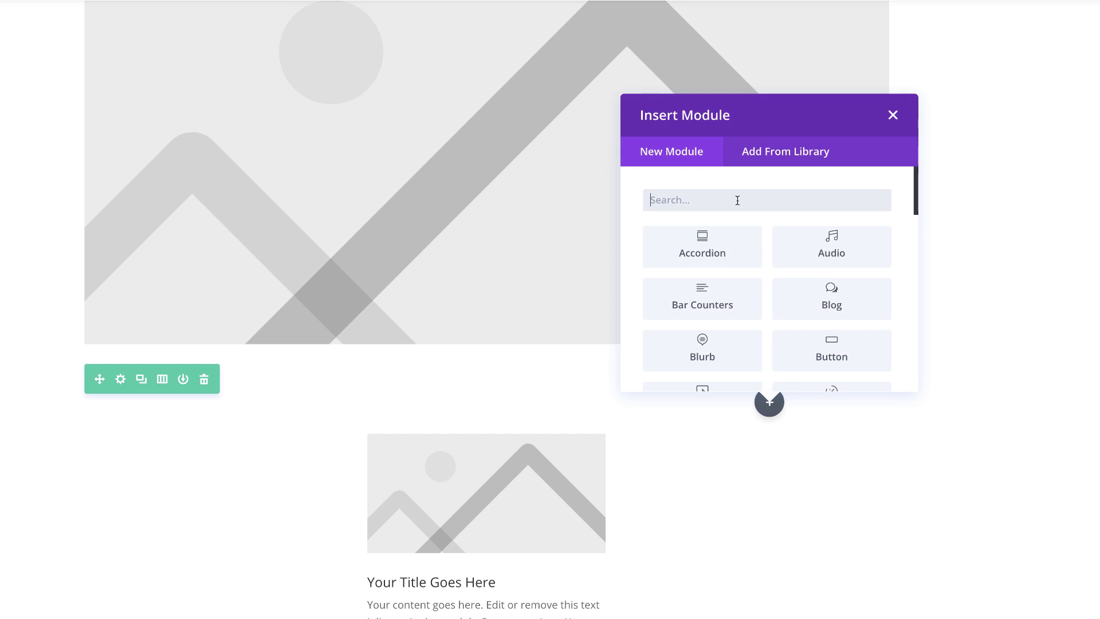
pyautogui.write('videp')
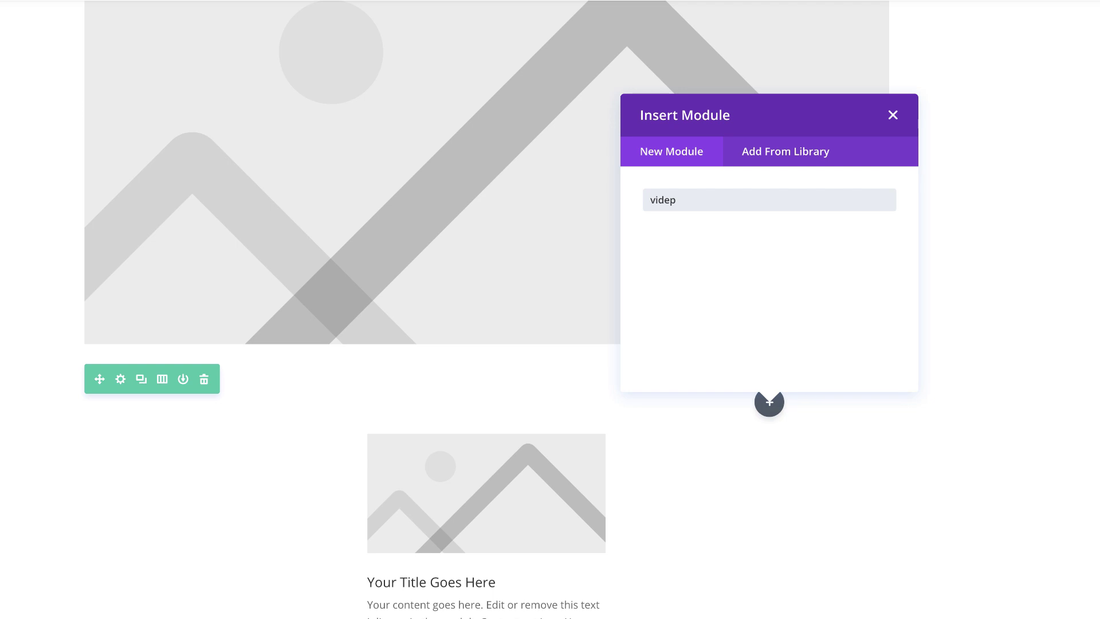
pyautogui.press('BackSpace')
pyautogui.write('o')
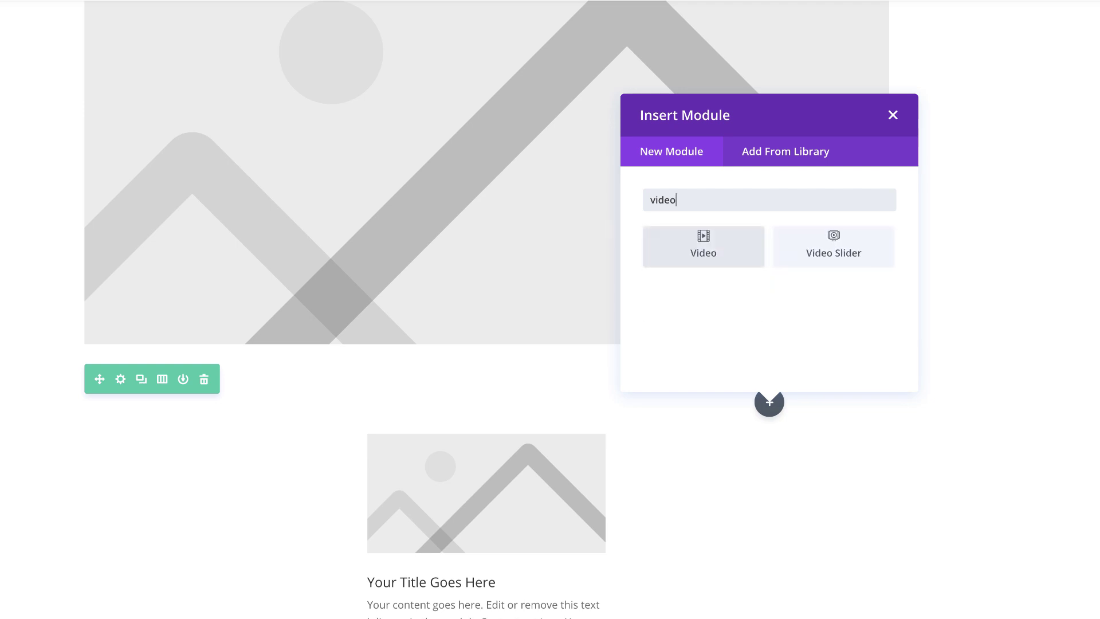
pyautogui.click(704, 246)
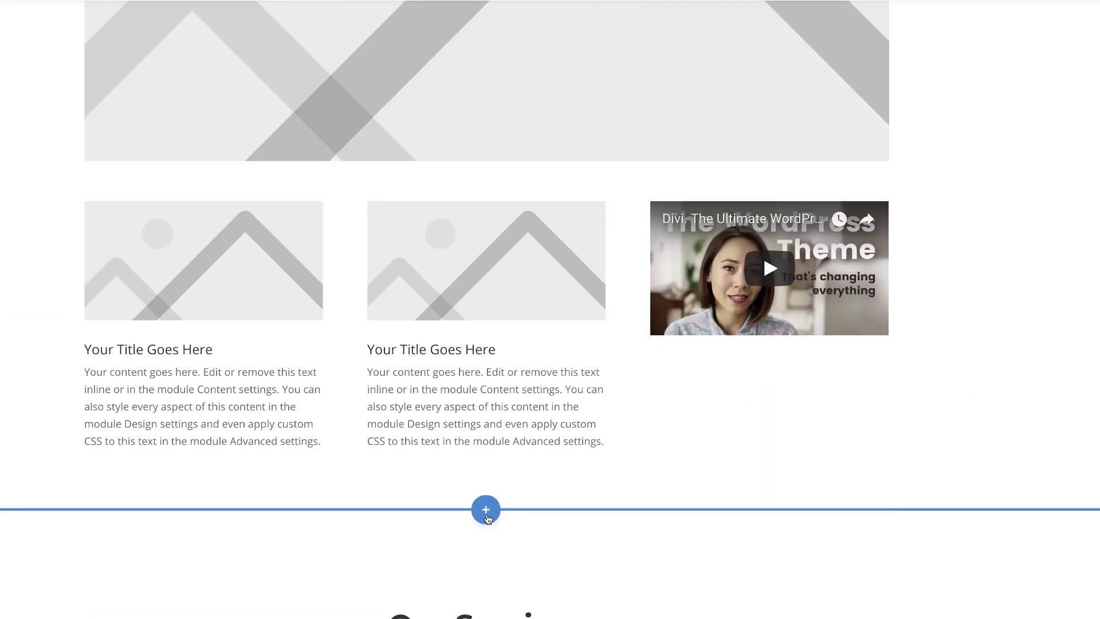
# Insert a regular section below with a one-third, two-thirds row and add a Call To Action module to the narrow column.
pyautogui.click(486, 511)
pyautogui.click(412, 459)
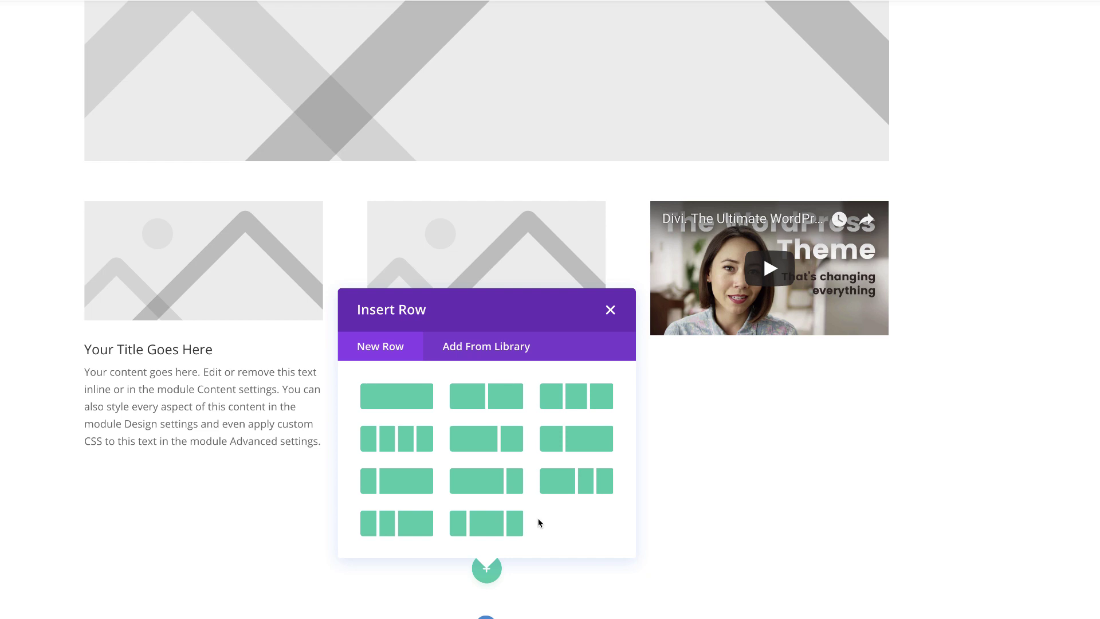
pyautogui.click(583, 440)
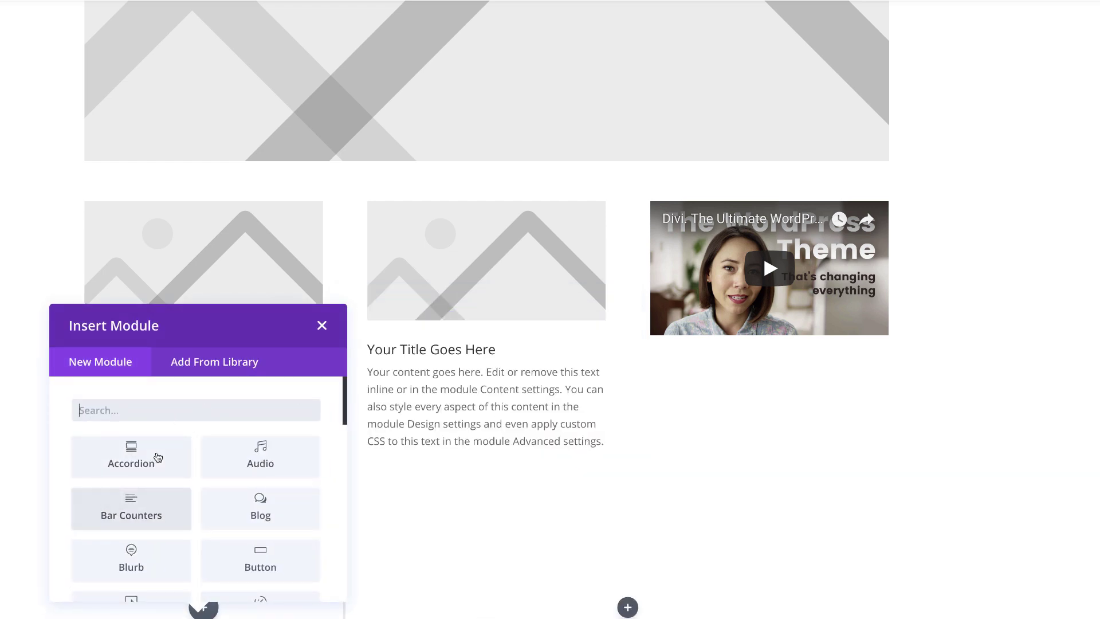
pyautogui.scroll(-2, 190, 511)
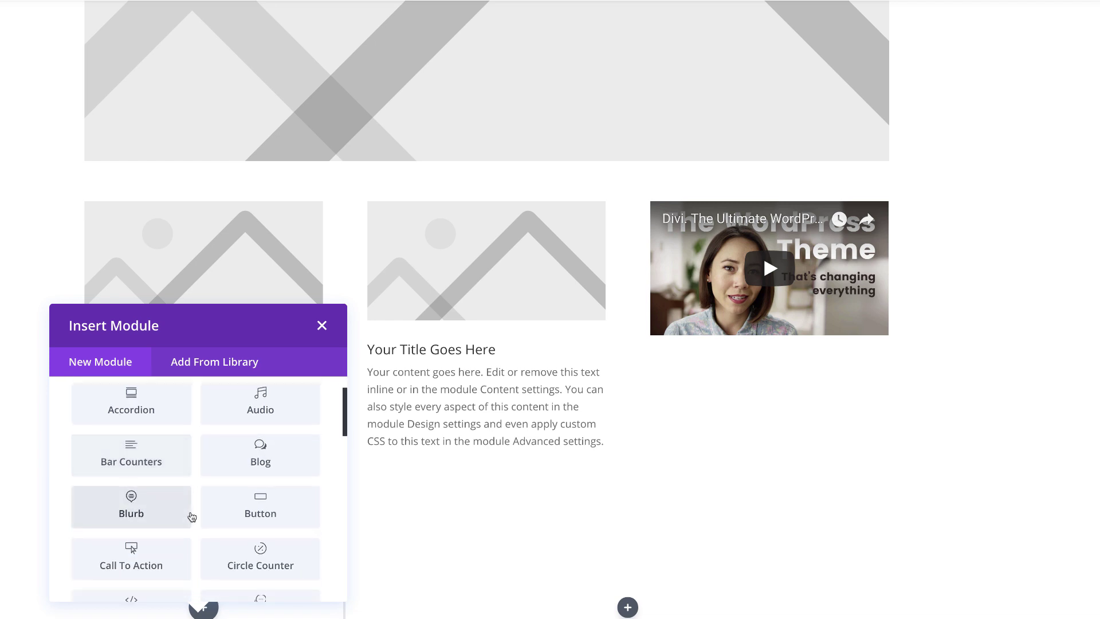
pyautogui.click(149, 528)
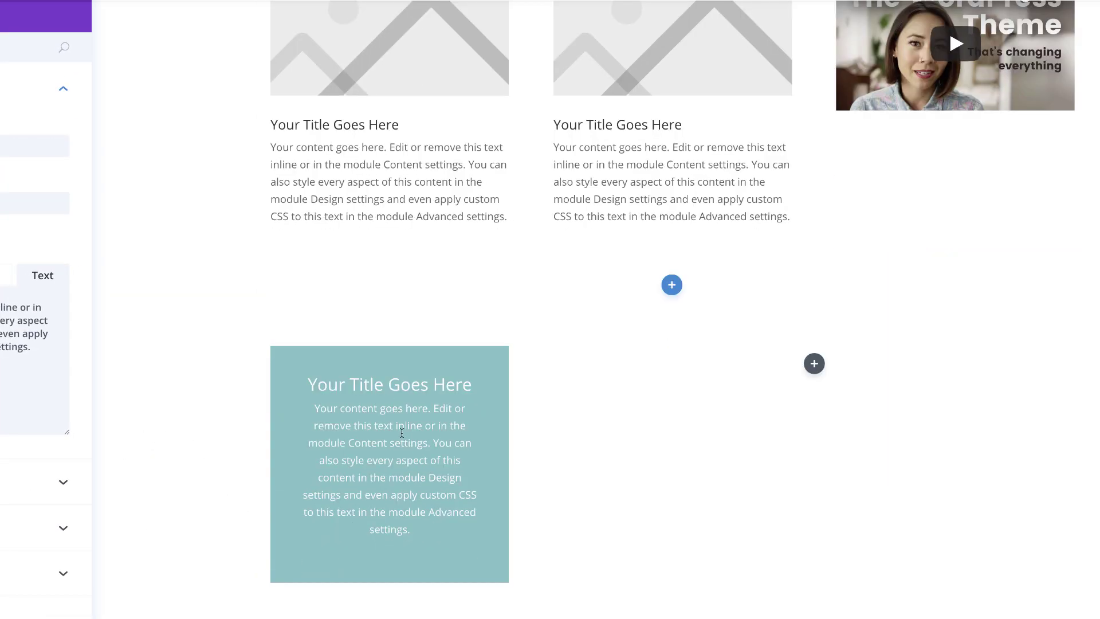
# Add an Email Optin module to the two-thirds column beside the call to action.
pyautogui.moveTo(92, 356)
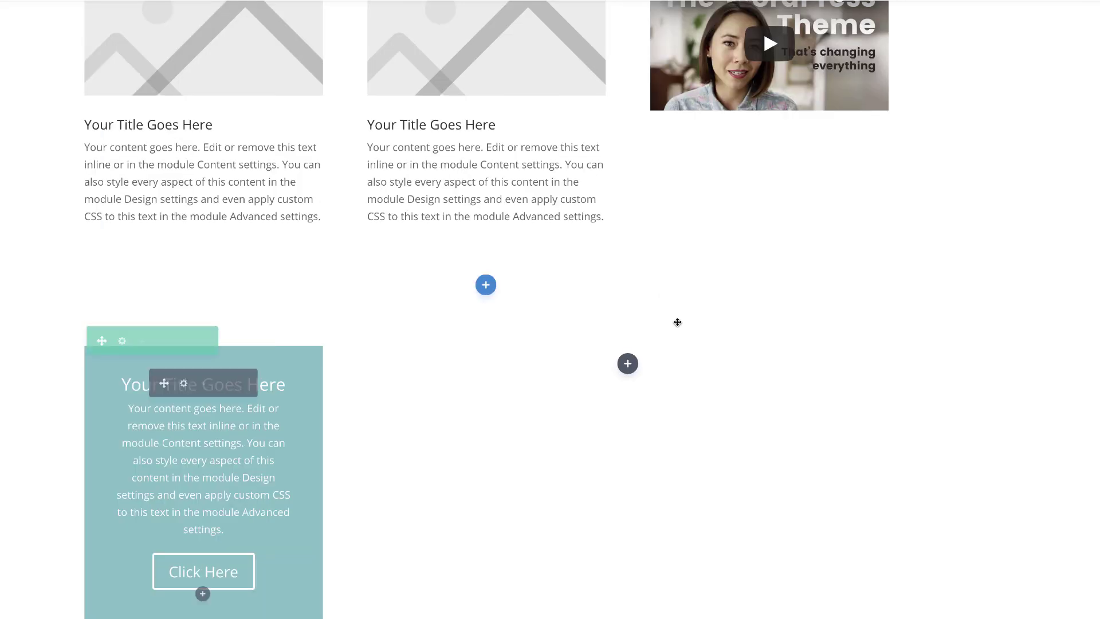
pyautogui.click(629, 364)
pyautogui.scroll(-4, 631, 290)
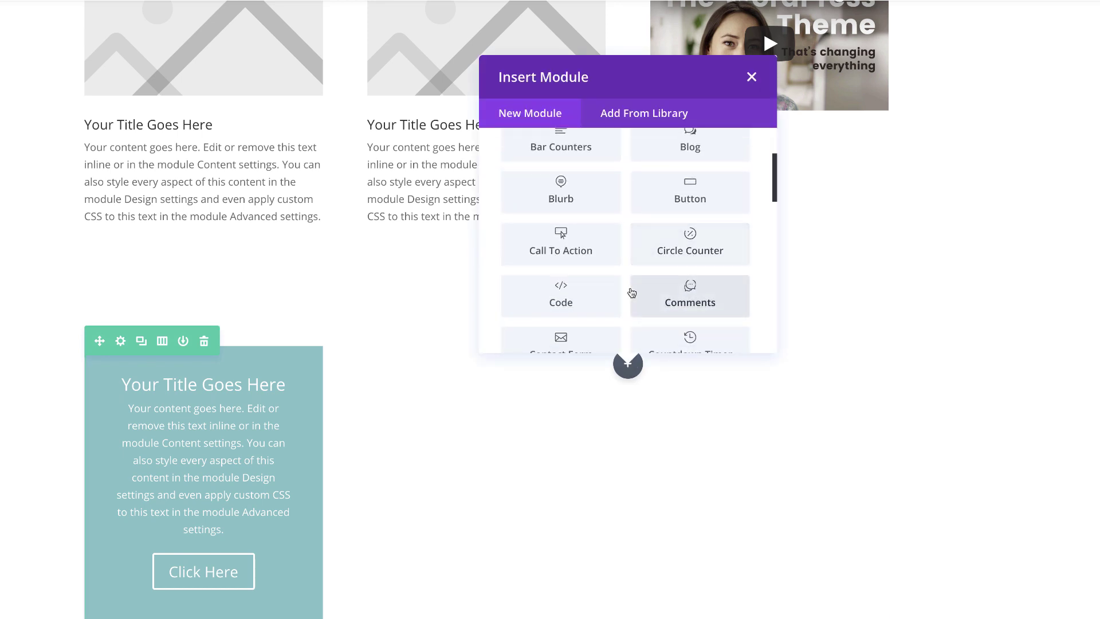
pyautogui.click(709, 252)
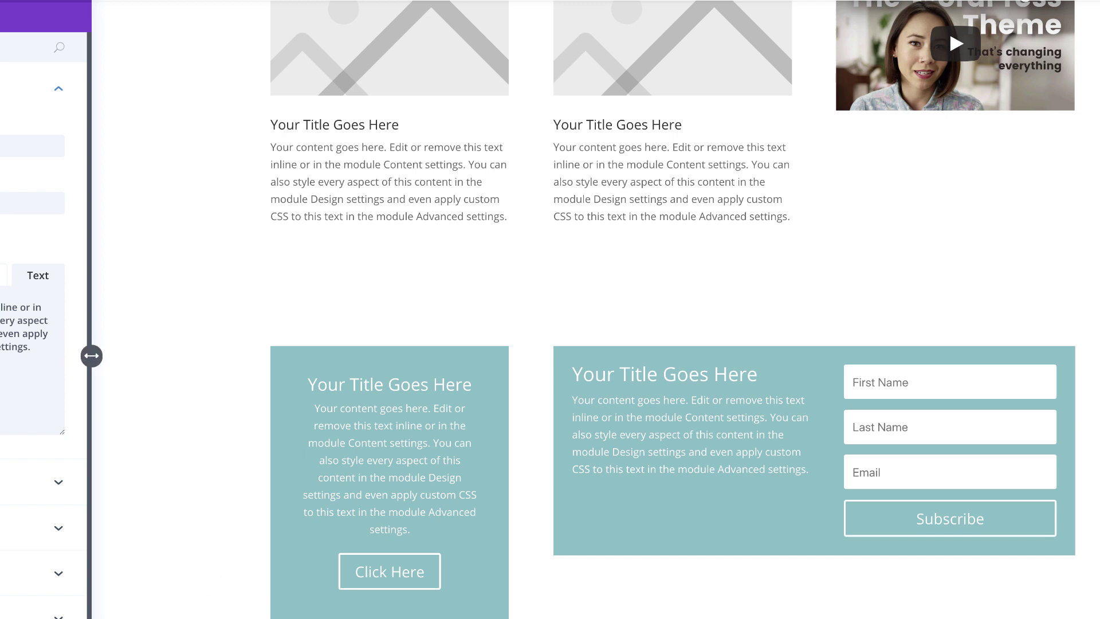
pyautogui.moveTo(92, 356); pyautogui.dragTo(12, 356)
# Replace the large placeholder image above the blurbs with the laptop, smartwatch and tablet photo from the media library.
pyautogui.scroll(8, 670, 311)
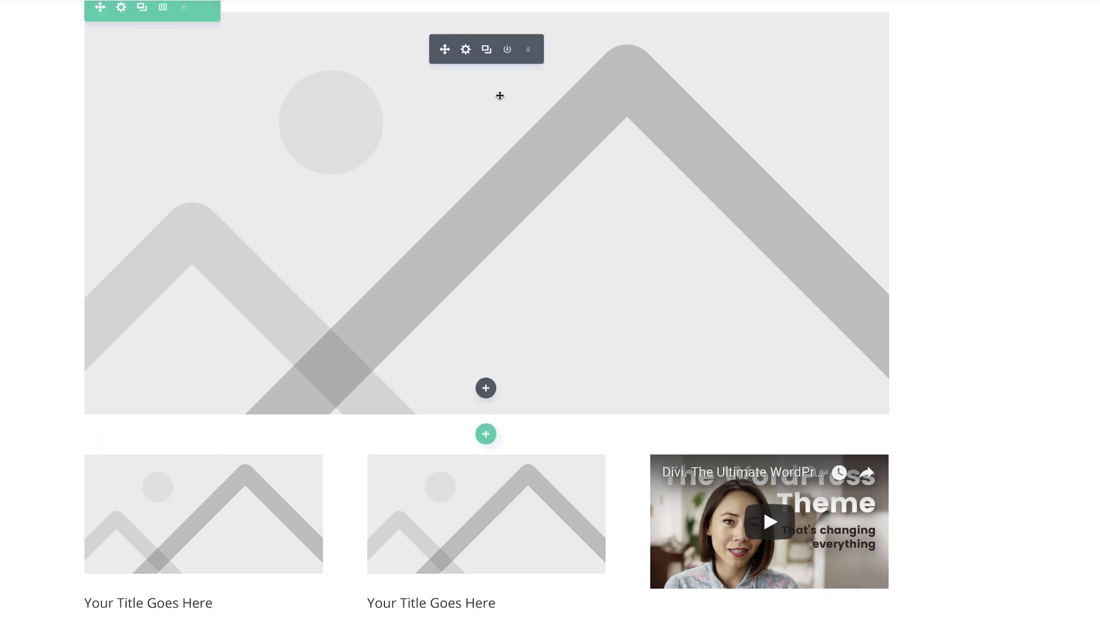
pyautogui.click(466, 50)
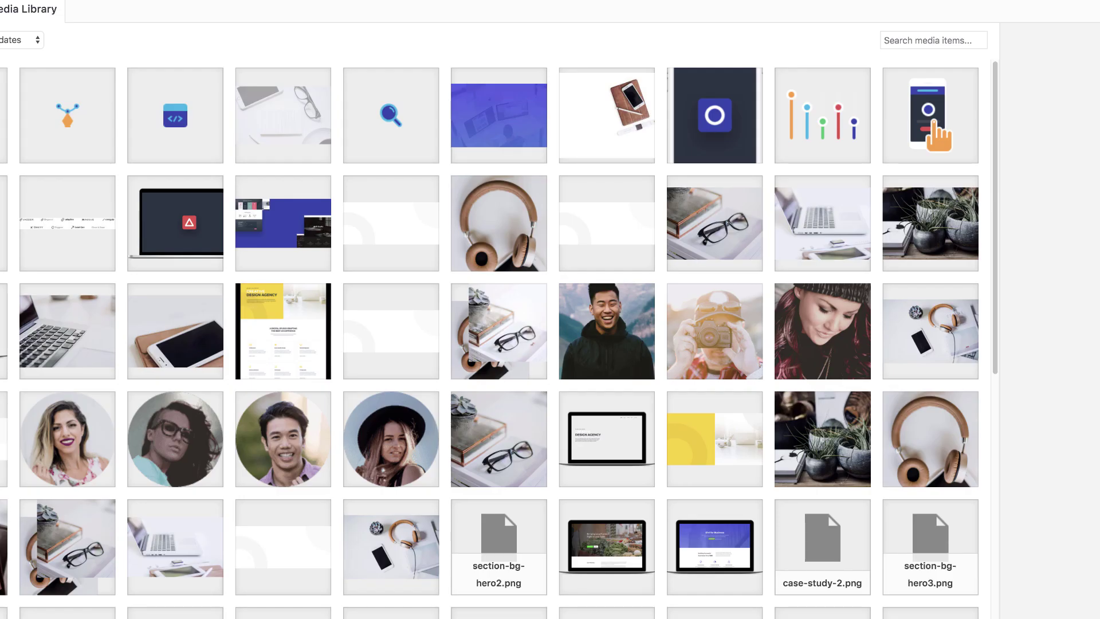
pyautogui.click(500, 135)
pyautogui.click(184, 565)
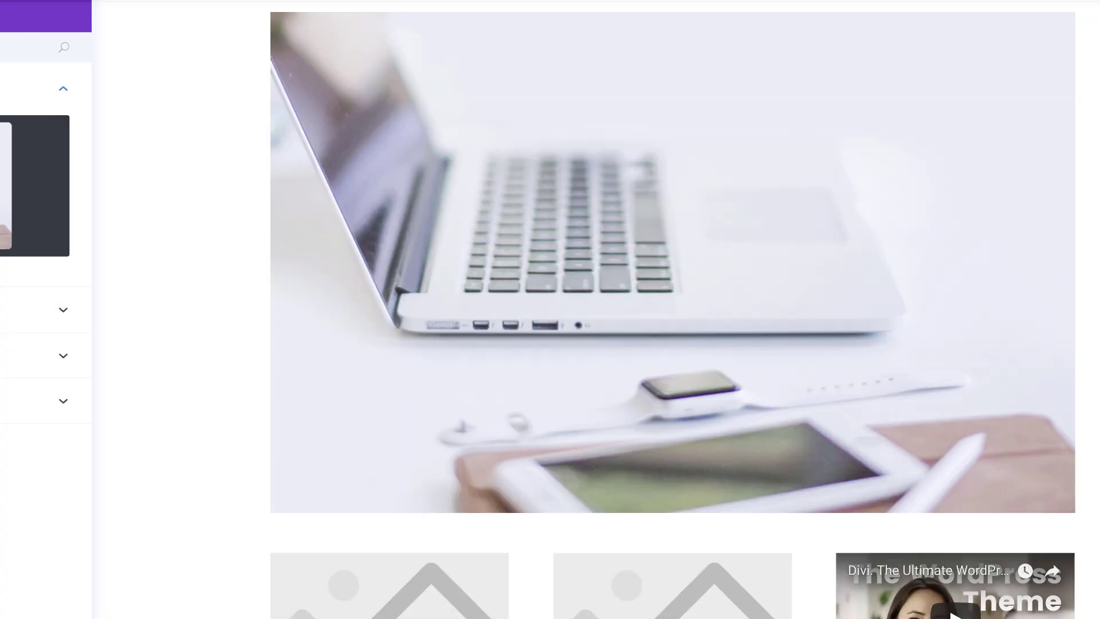
# Append "rt" inline to the first word of the first blurb's body text and correct the word back to "Your".
pyautogui.scroll(-3, 61, 429)
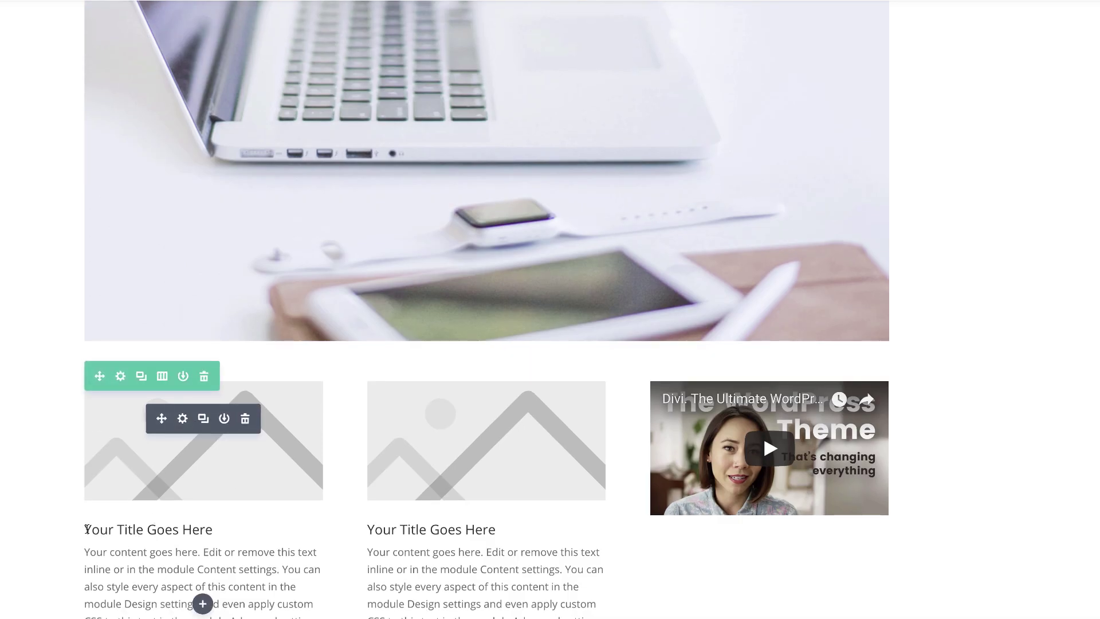
pyautogui.moveTo(85, 530); pyautogui.dragTo(209, 534)
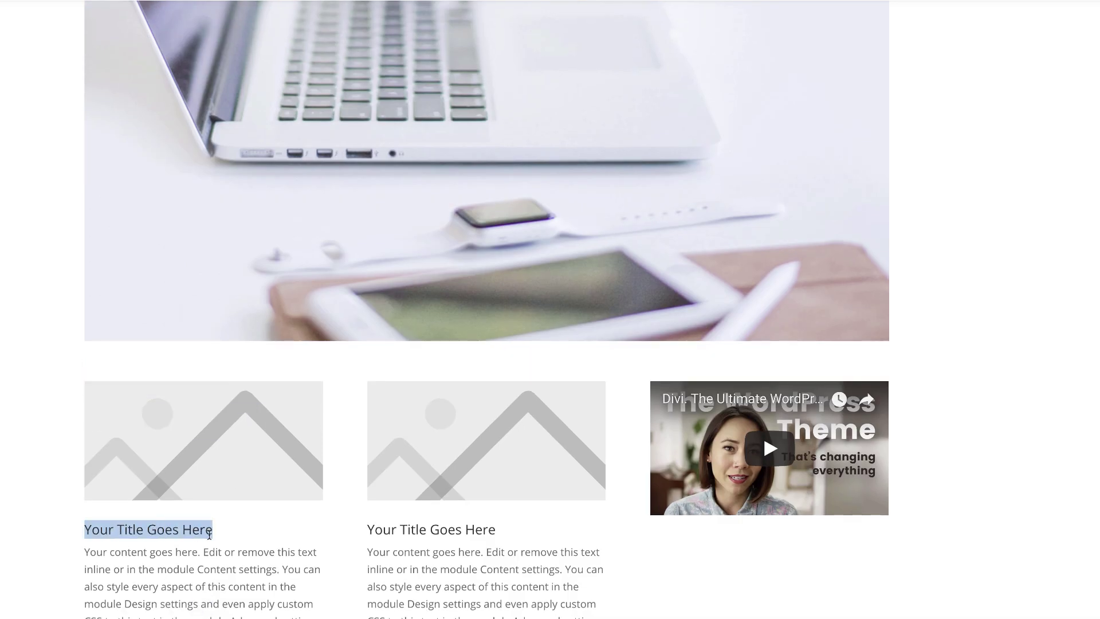
pyautogui.scroll(-5, 121, 321)
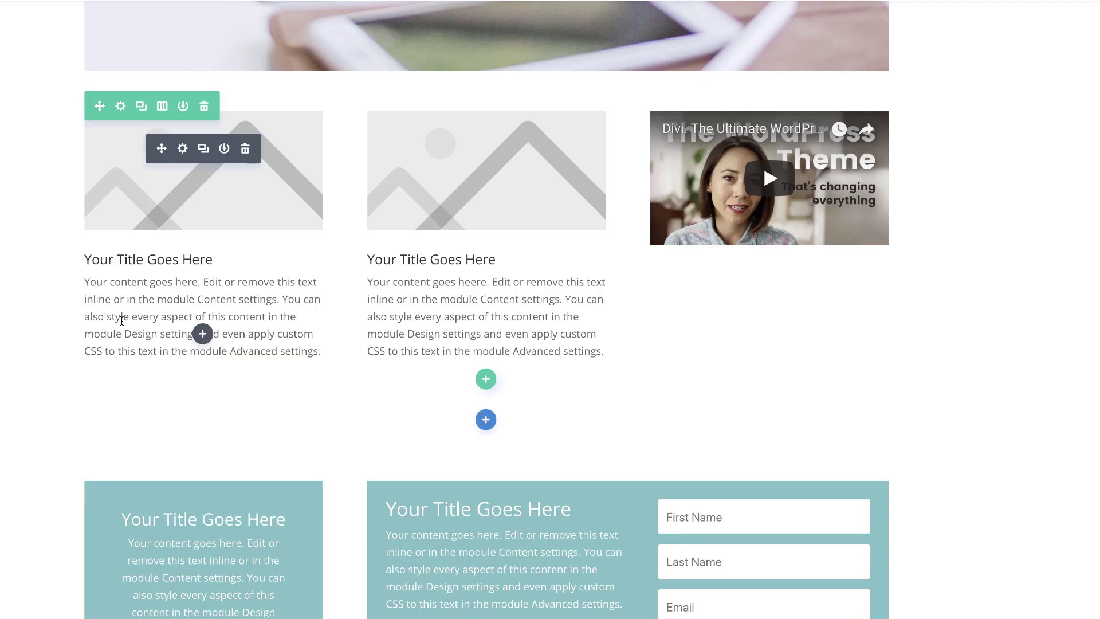
pyautogui.click(118, 287)
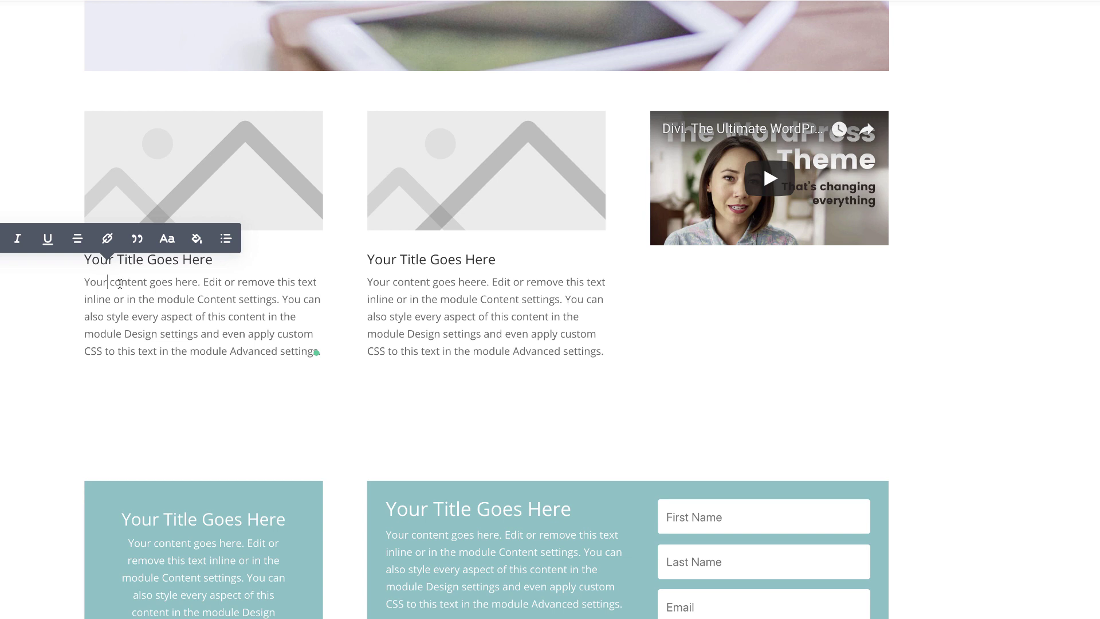
pyautogui.write('rt')
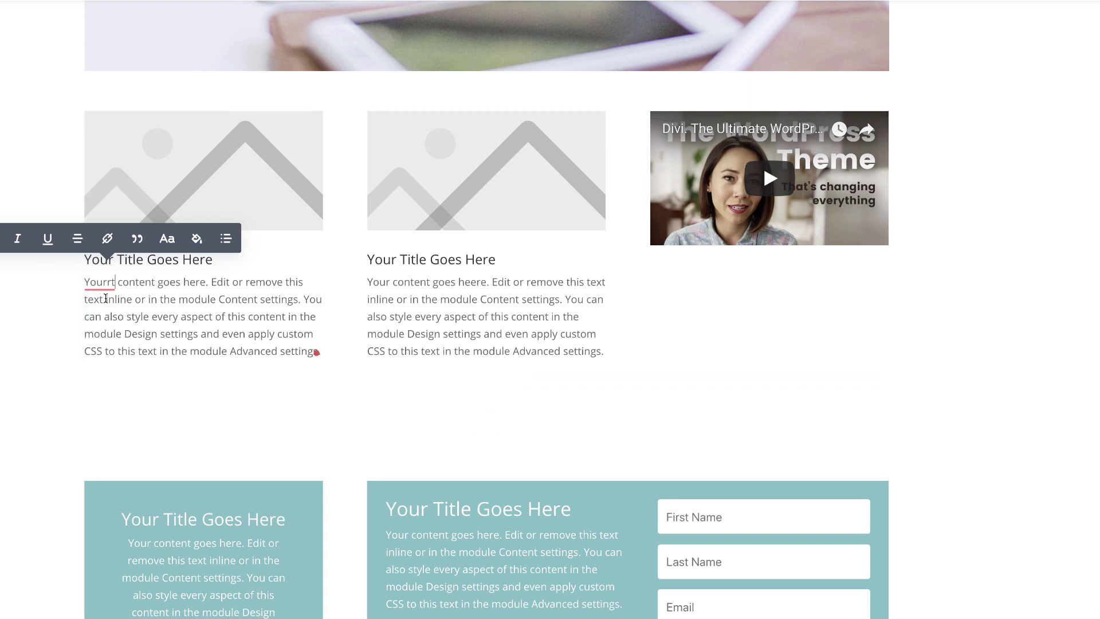
pyautogui.doubleClick(102, 285)
pyautogui.moveTo(102, 285)
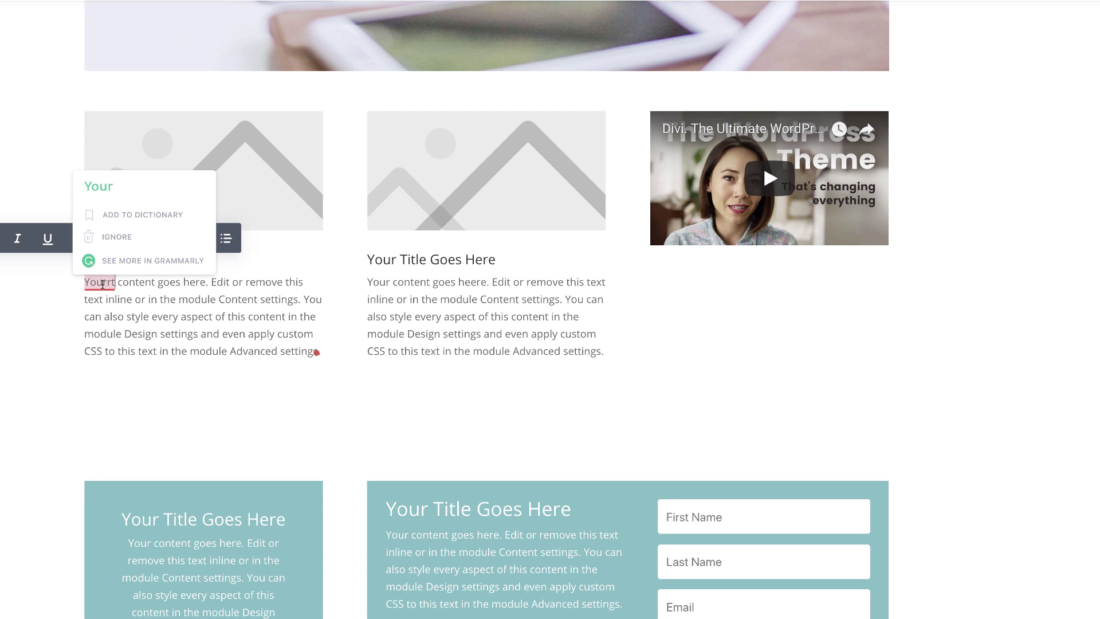
pyautogui.click(106, 194)
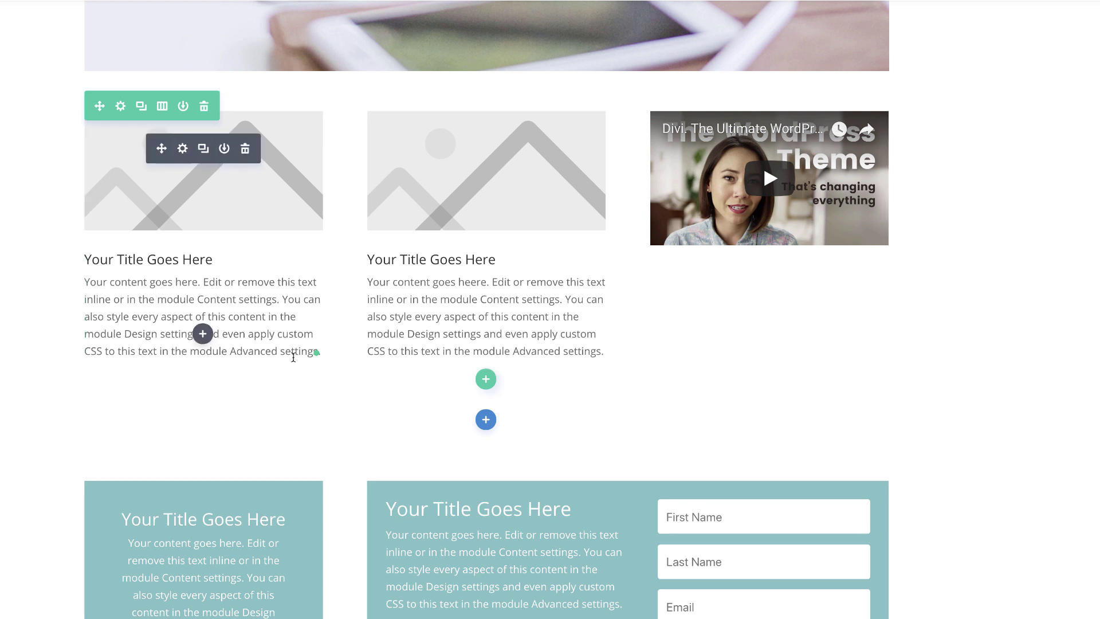
# Examine the background options, including video, in the settings opened near the Our Services area.
pyautogui.scroll(-10, 294, 356)
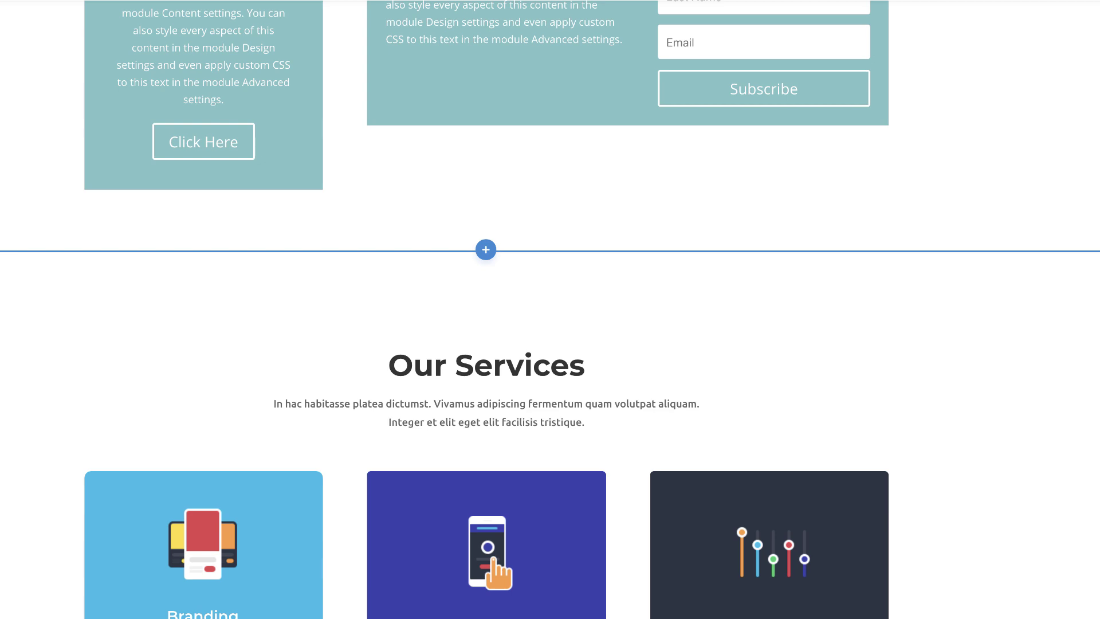
pyautogui.scroll(-1, 145, 423)
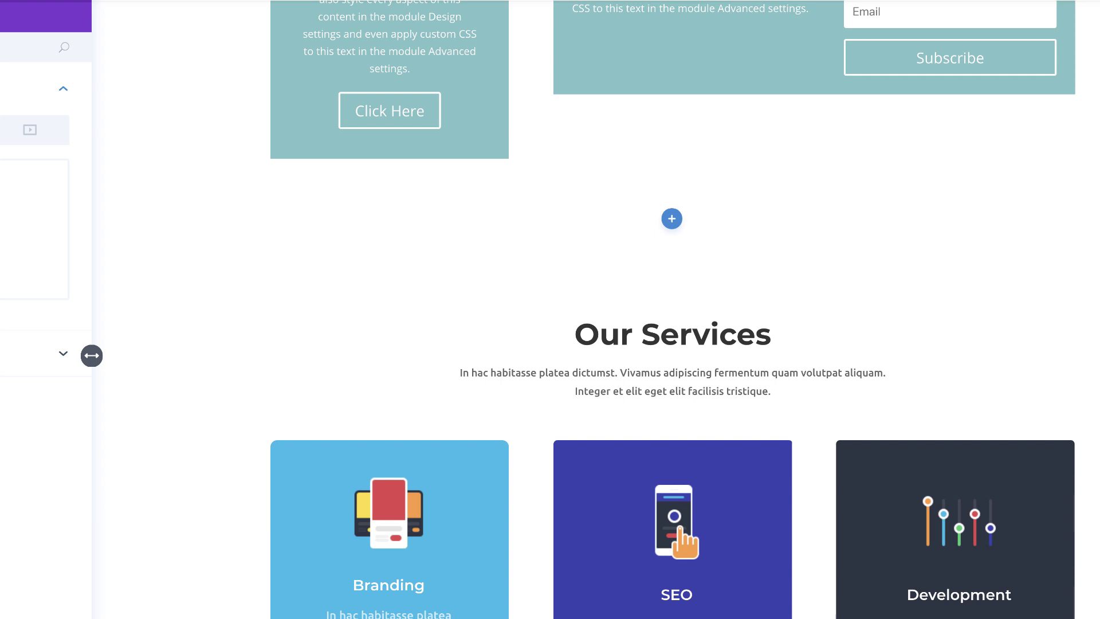
pyautogui.click(63, 353)
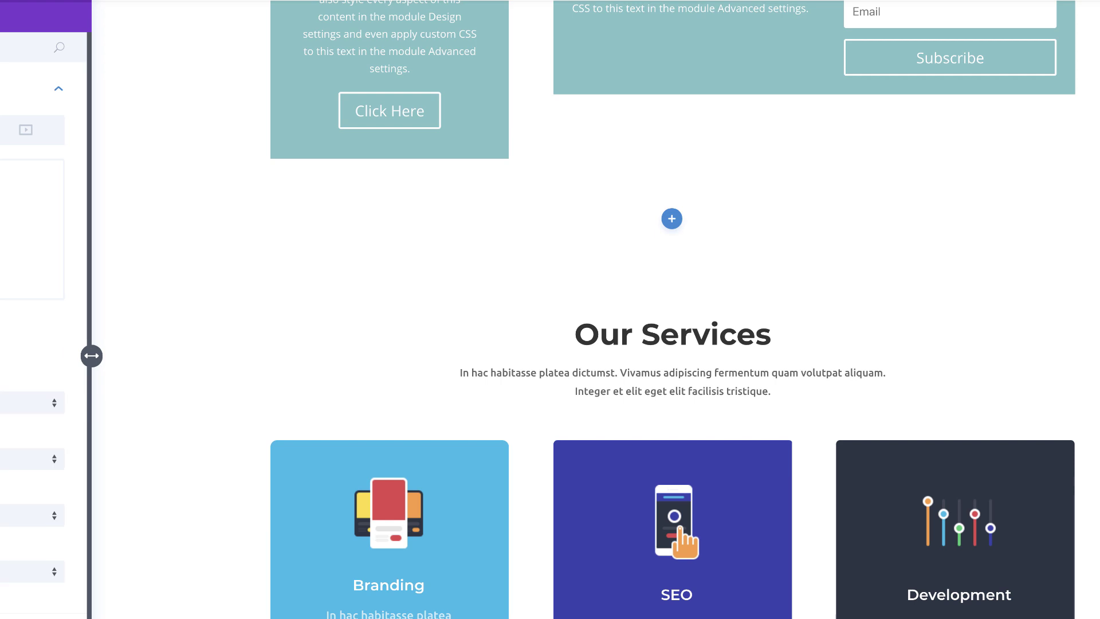
pyautogui.click(30, 138)
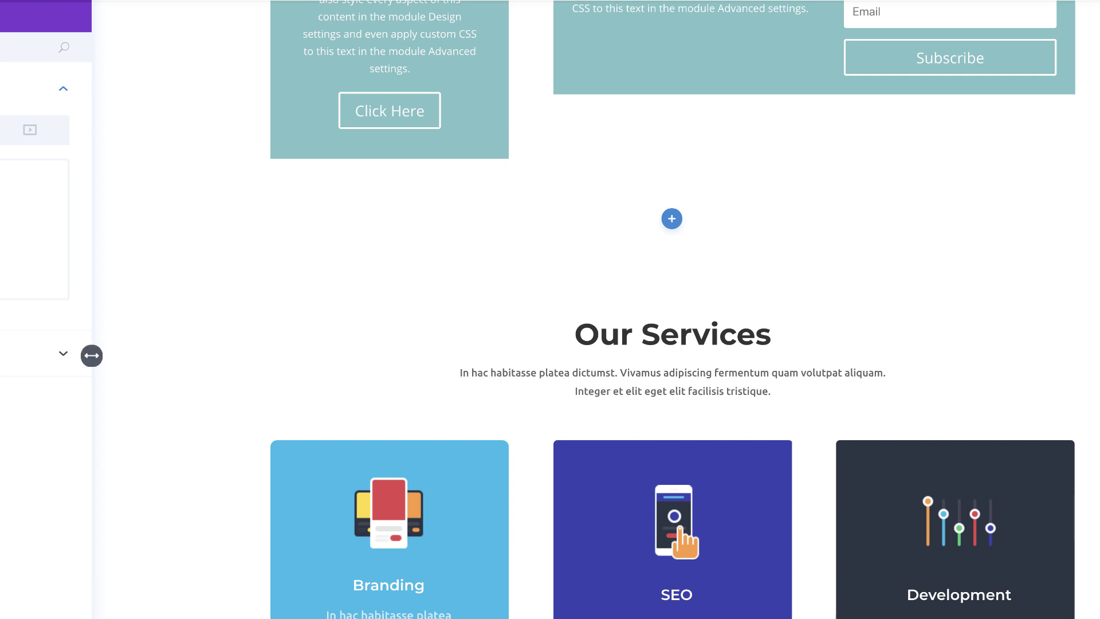
pyautogui.press('Escape')
pyautogui.scroll(5, 111, 418)
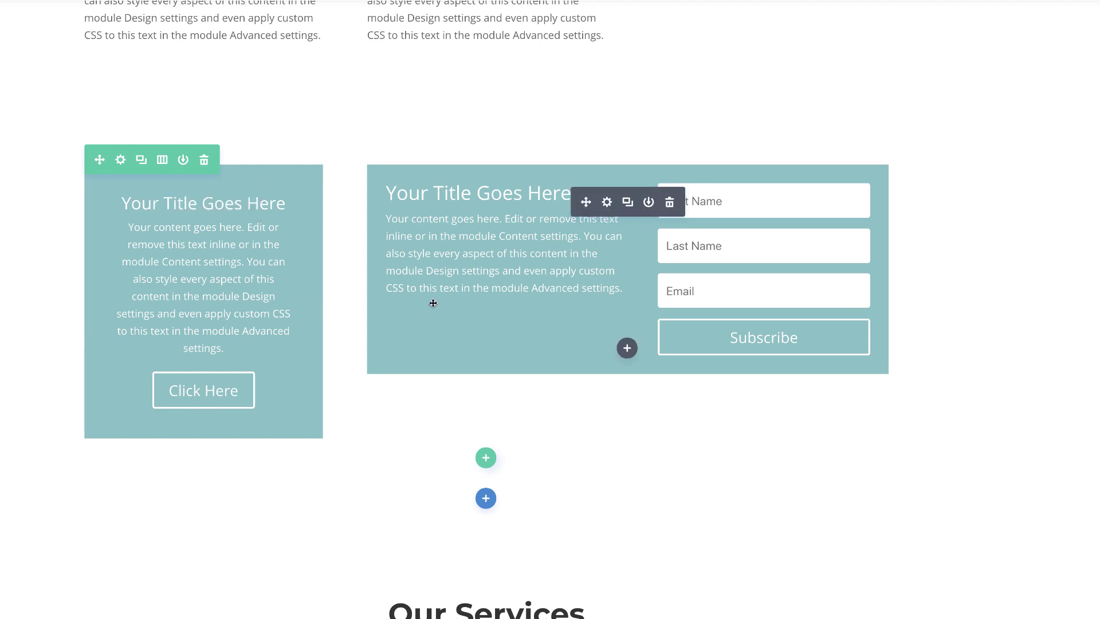
pyautogui.scroll(-1, 568, 611)
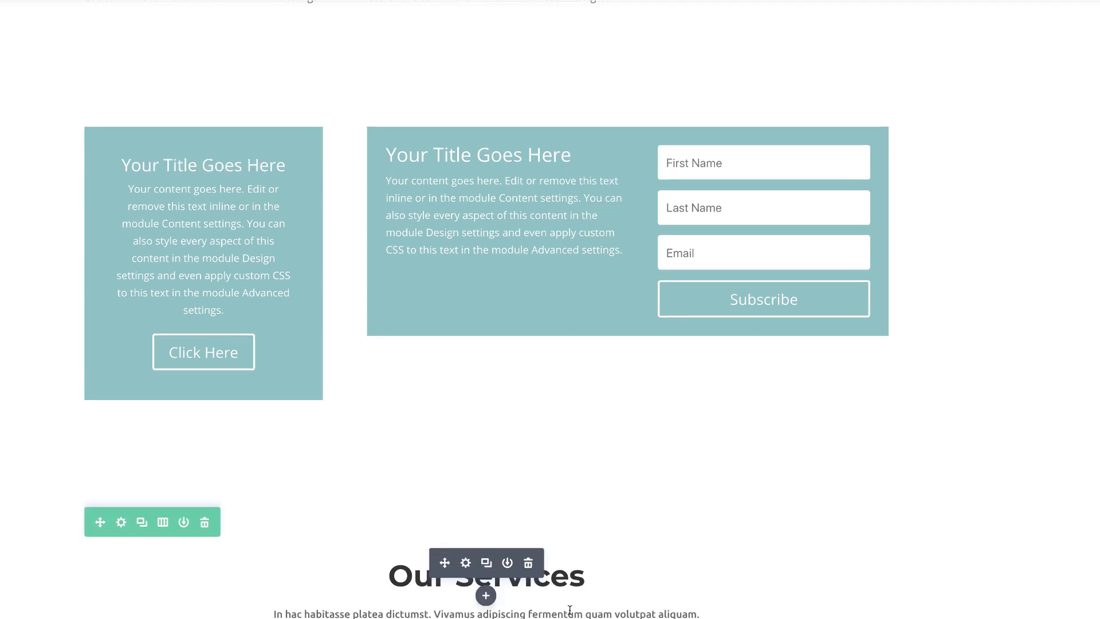
pyautogui.scroll(4, 570, 609)
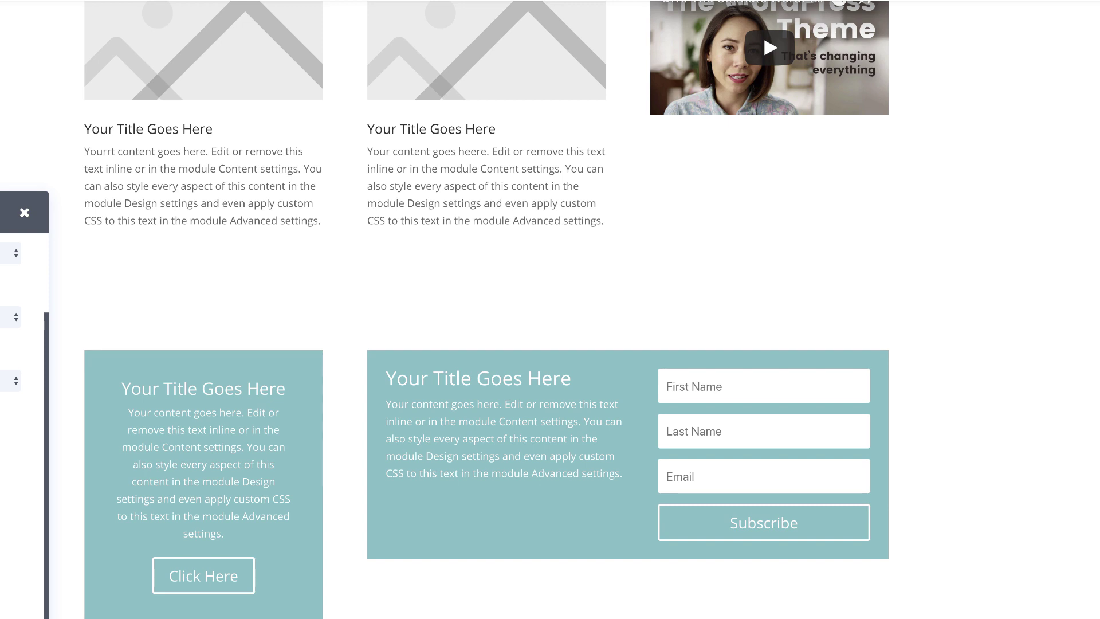
# Delete the video module from the third column below the laptop image and insert a Blurb module in its place.
pyautogui.click(25, 213)
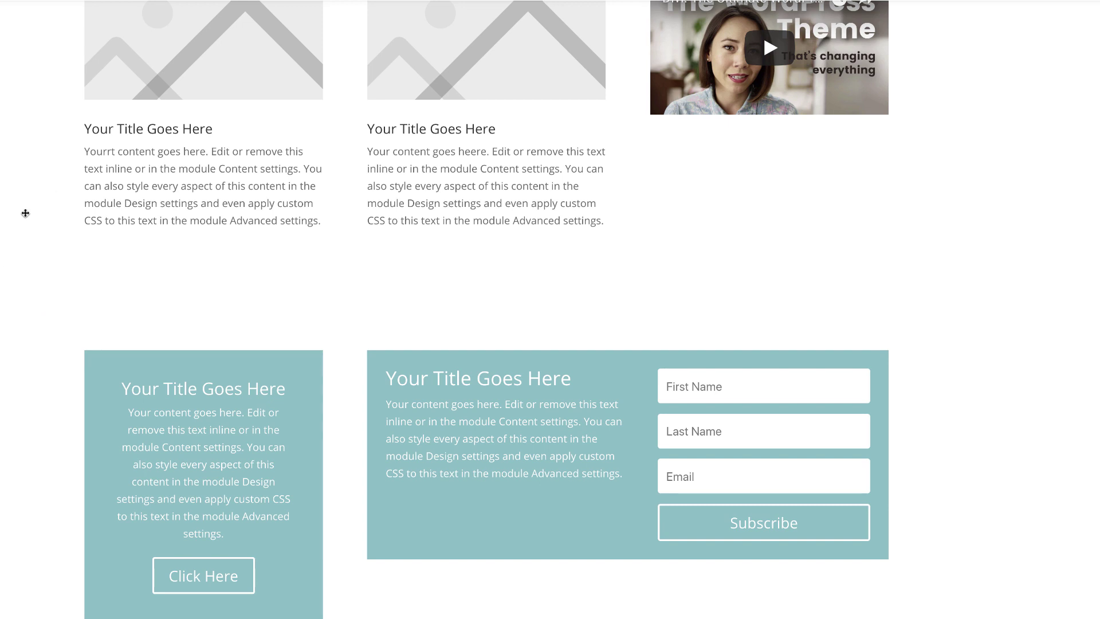
pyautogui.scroll(5, 324, 309)
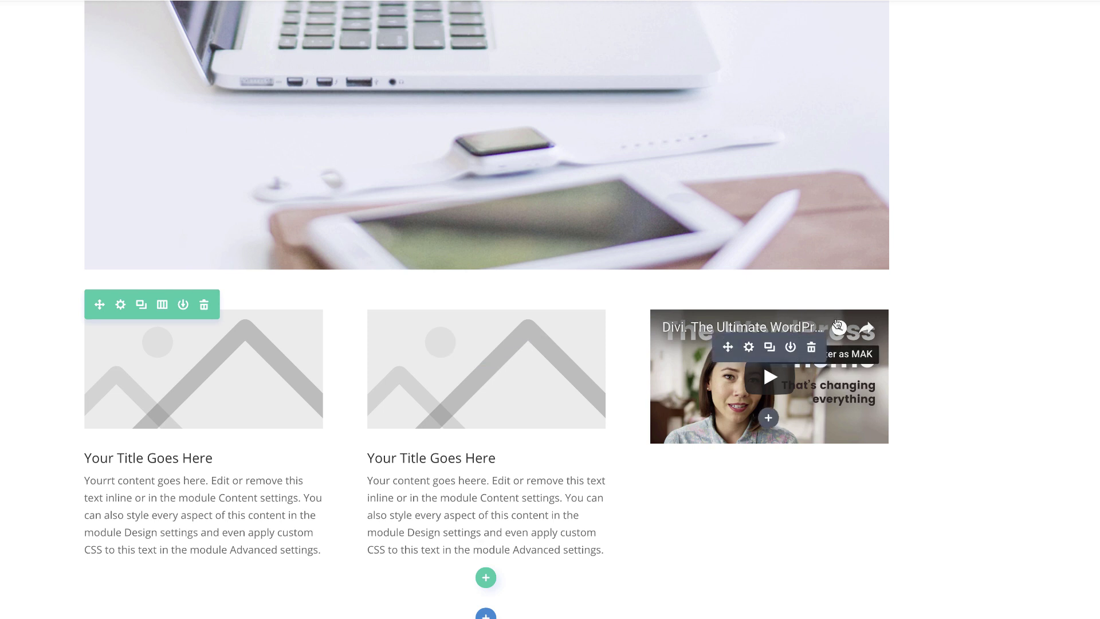
pyautogui.click(812, 348)
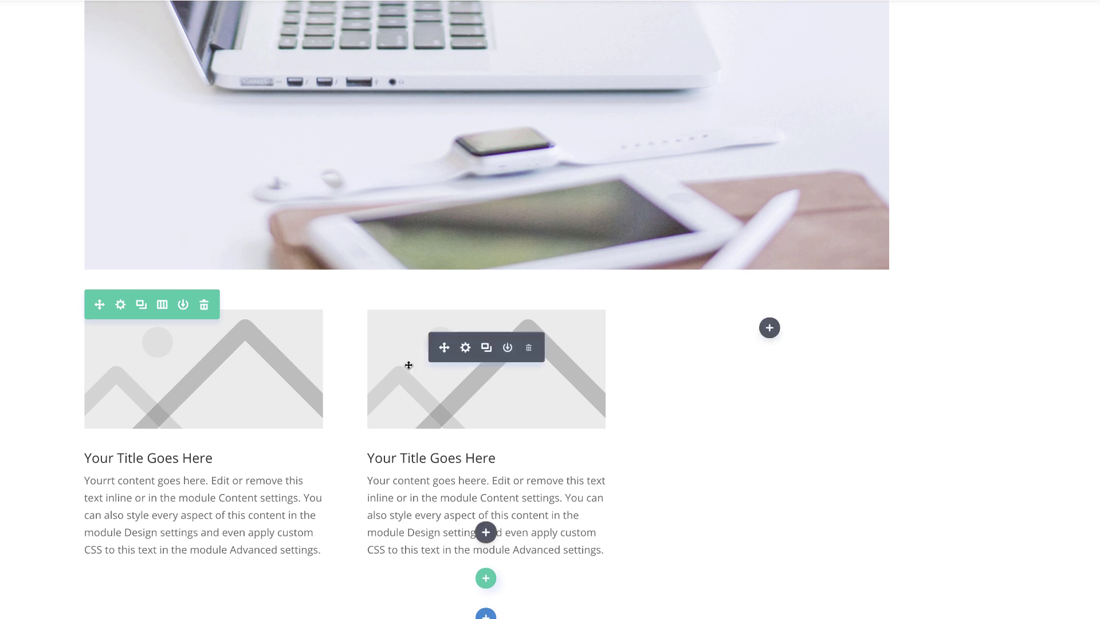
pyautogui.click(770, 328)
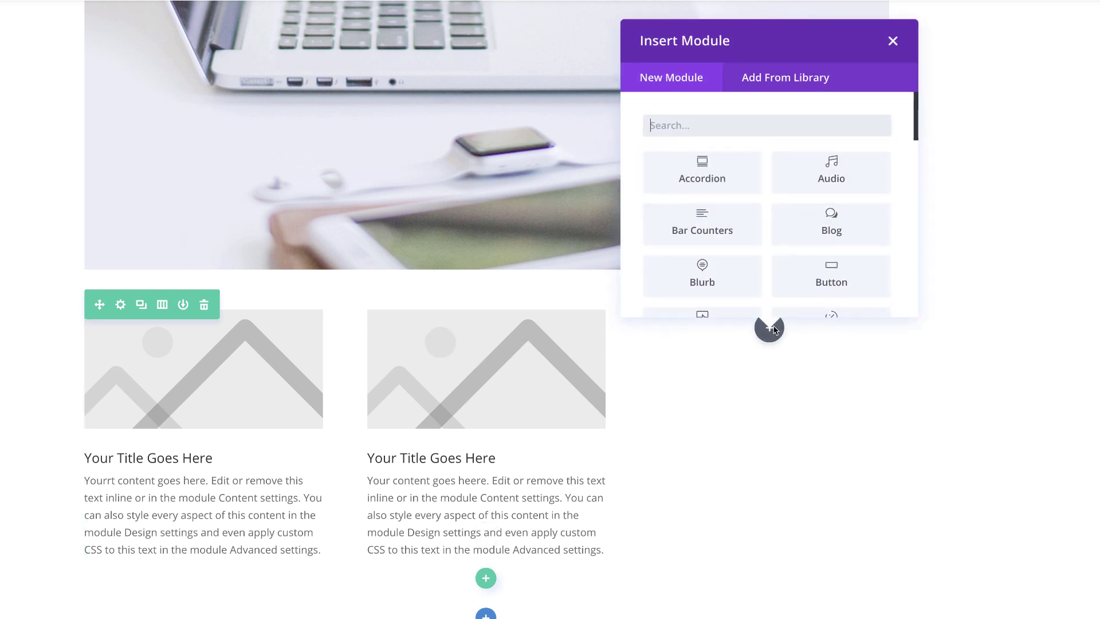
pyautogui.click(711, 274)
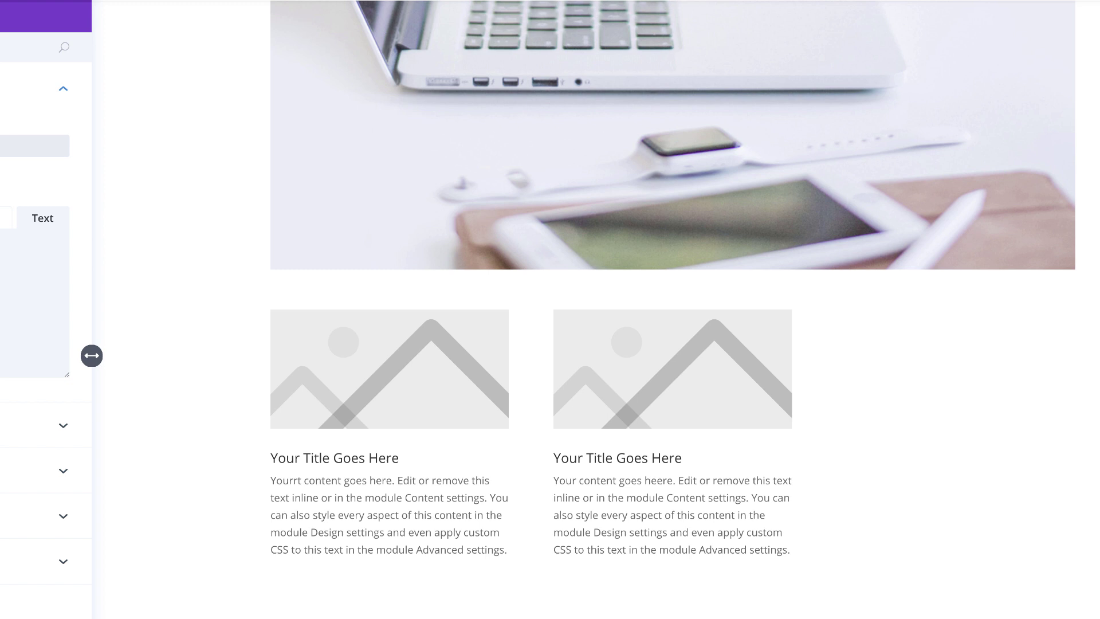
pyautogui.write('Text')
pyautogui.press('Escape')
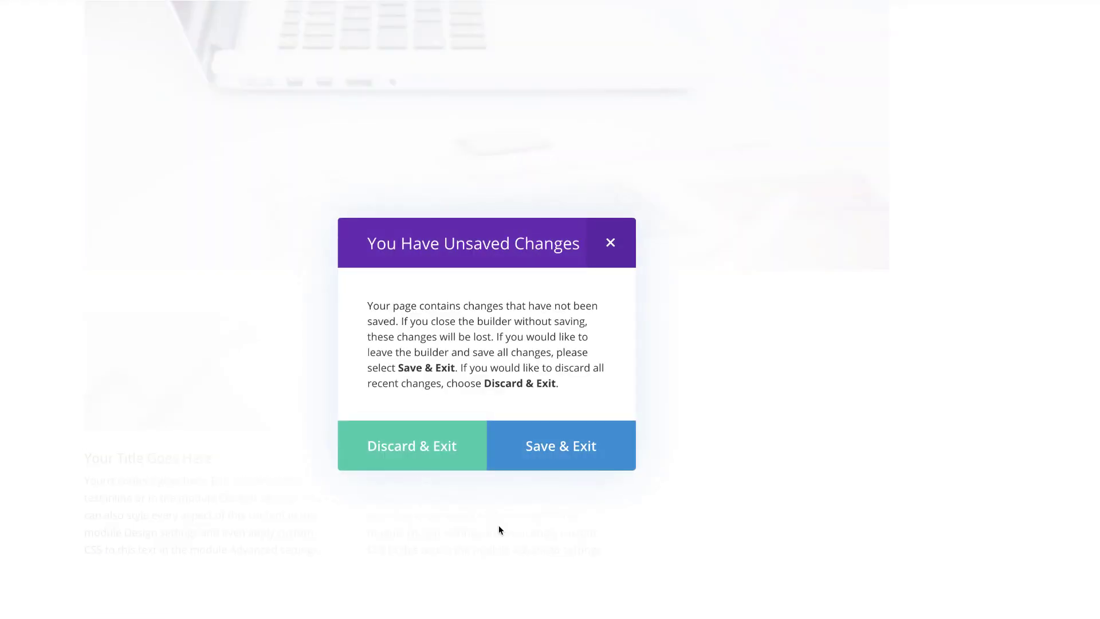
# Discard the unsaved page changes and exit the visual builder.
pyautogui.click(418, 454)
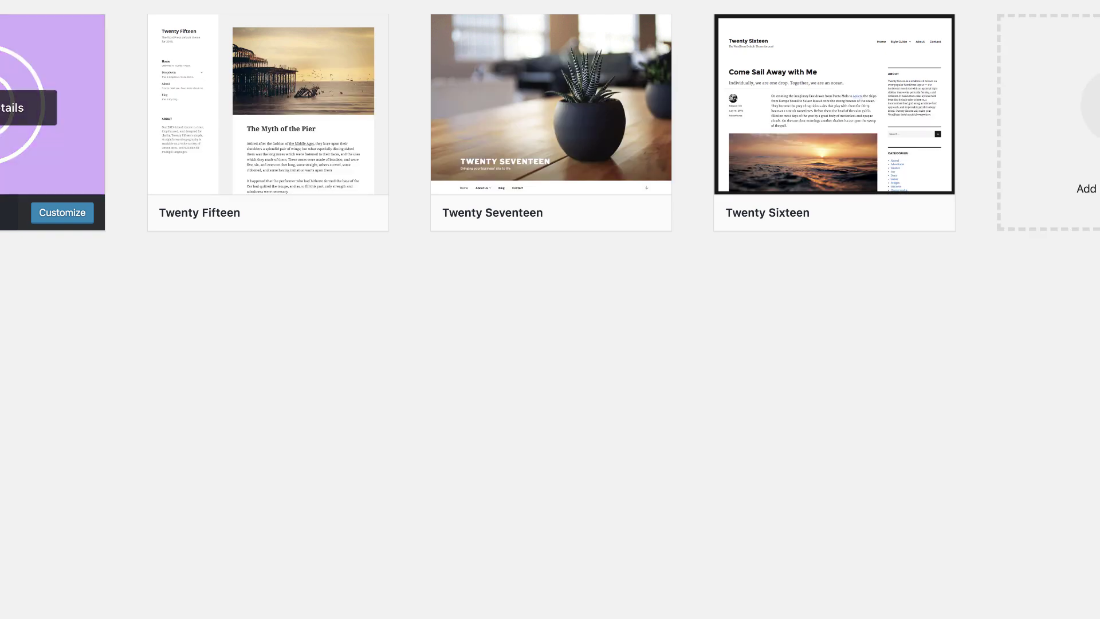
# Open the details of the active Divi theme among the installed themes and check its version number.
pyautogui.click(12, 107)
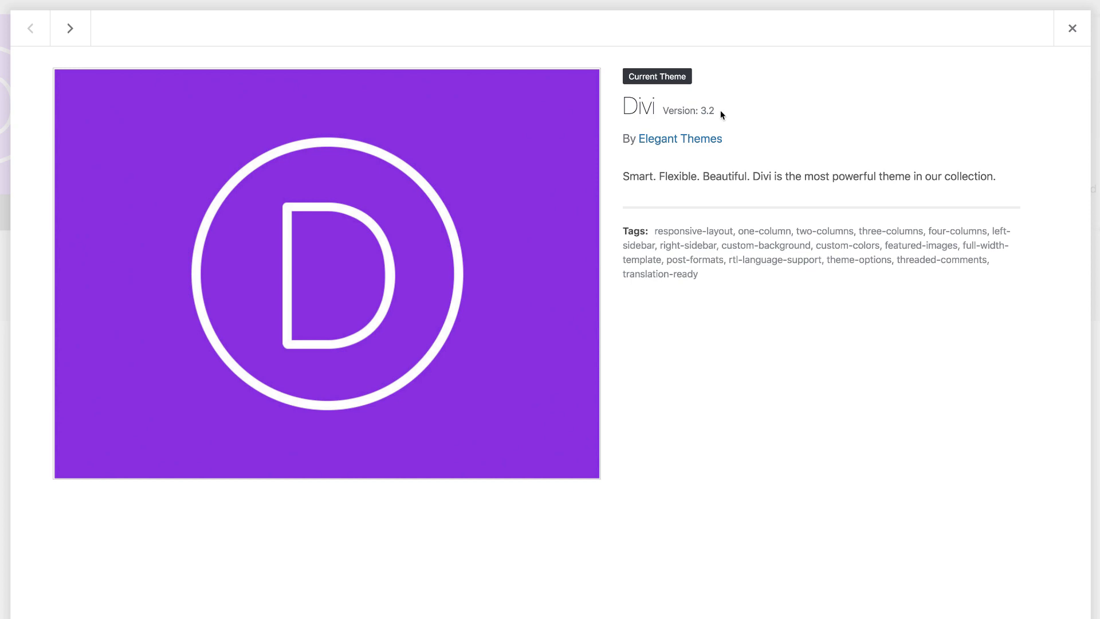
pyautogui.moveTo(721, 110); pyautogui.dragTo(664, 114)
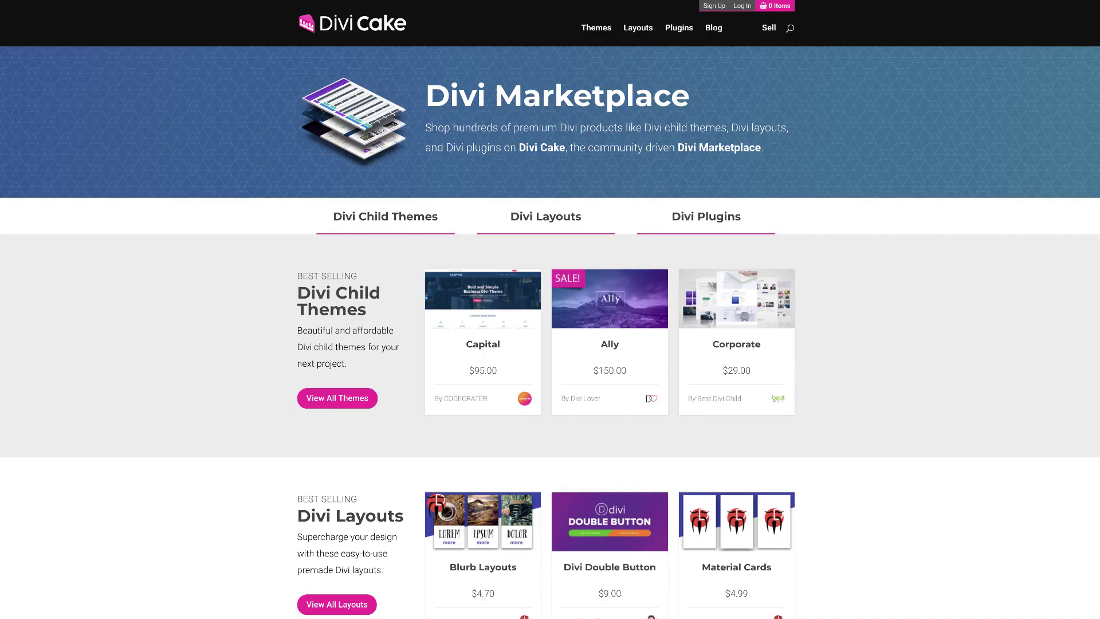